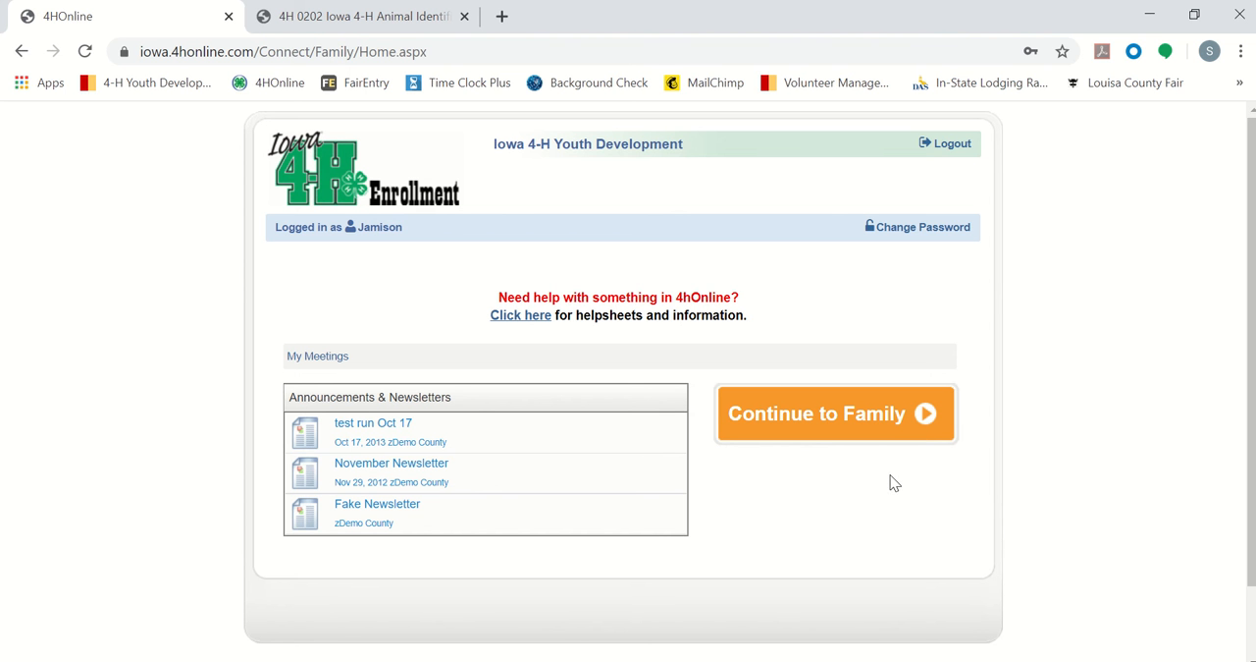
# Step: Continue to the family's member list and open the second youth member's record for editing
pyautogui.click(839, 425)
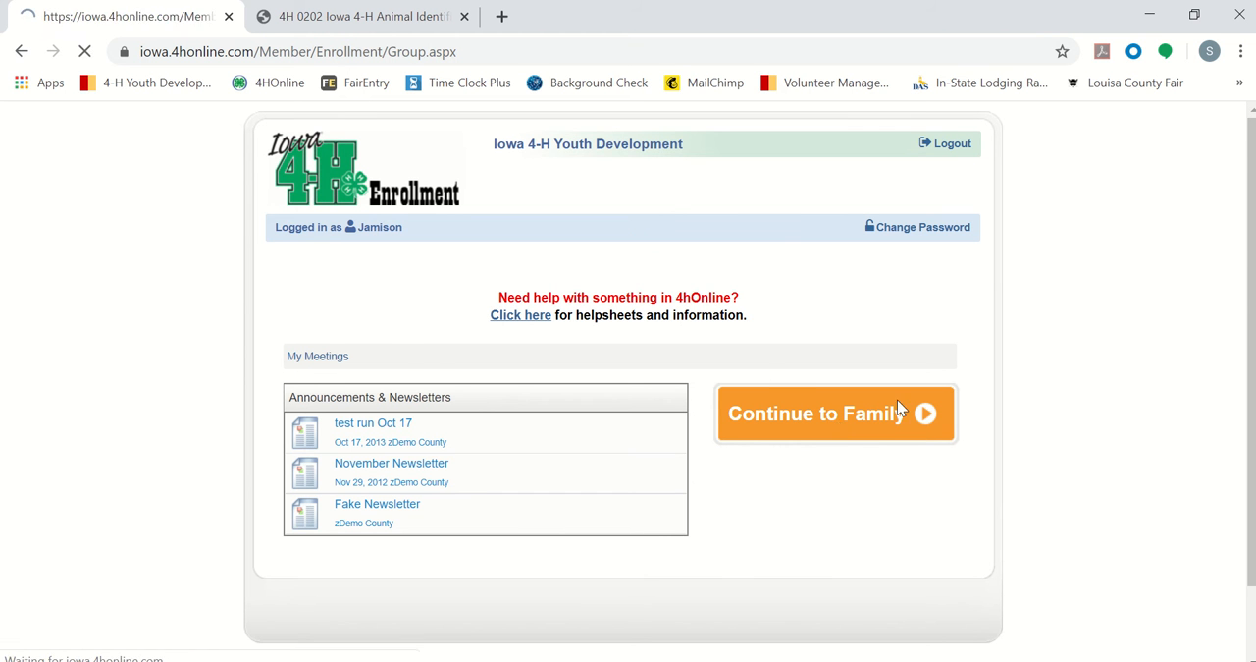
pyautogui.scroll(-3, 1041, 337)
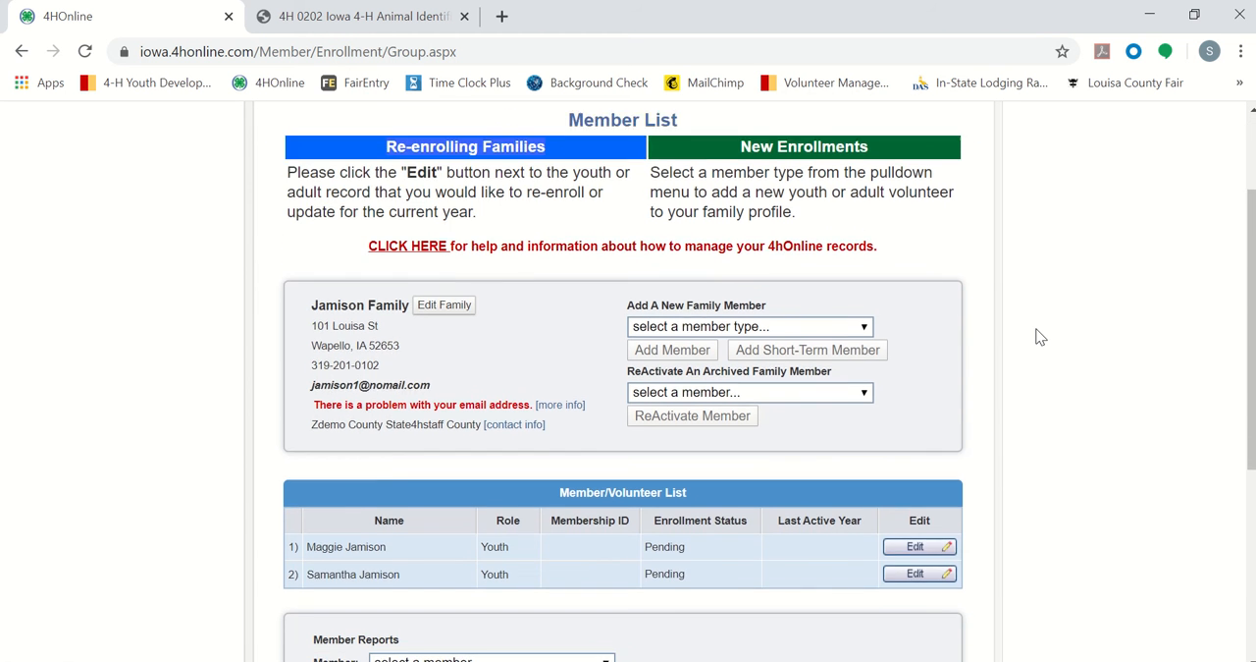
pyautogui.scroll(-2, 1040, 336)
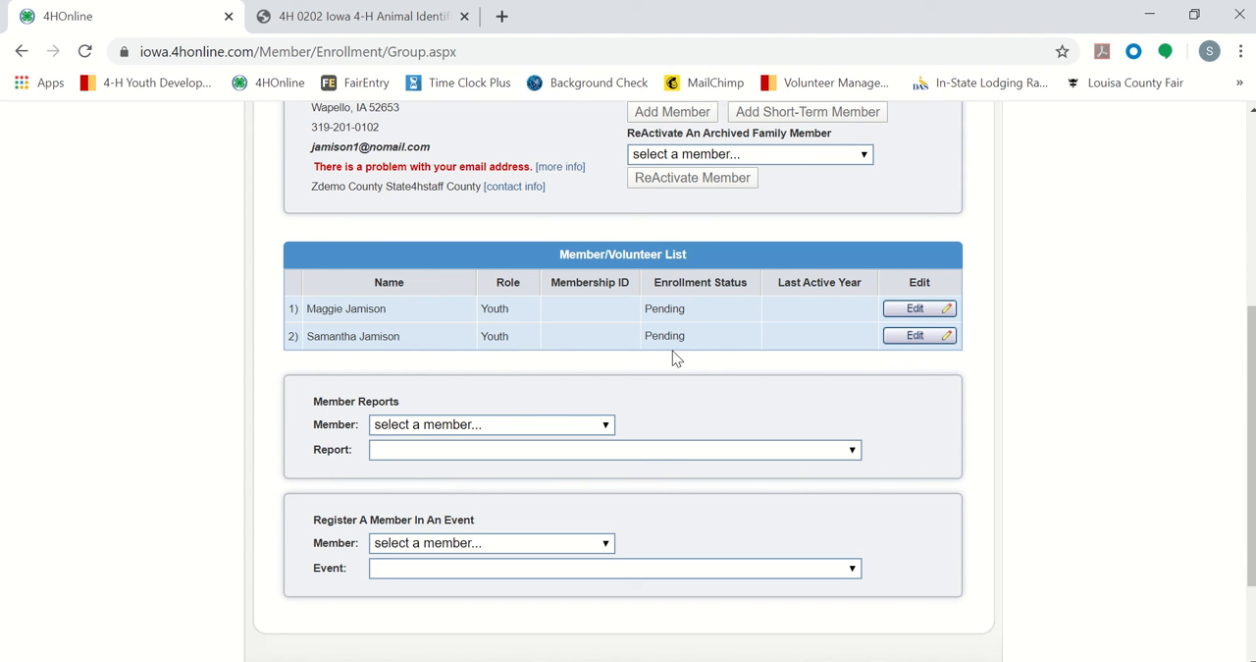
pyautogui.click(918, 337)
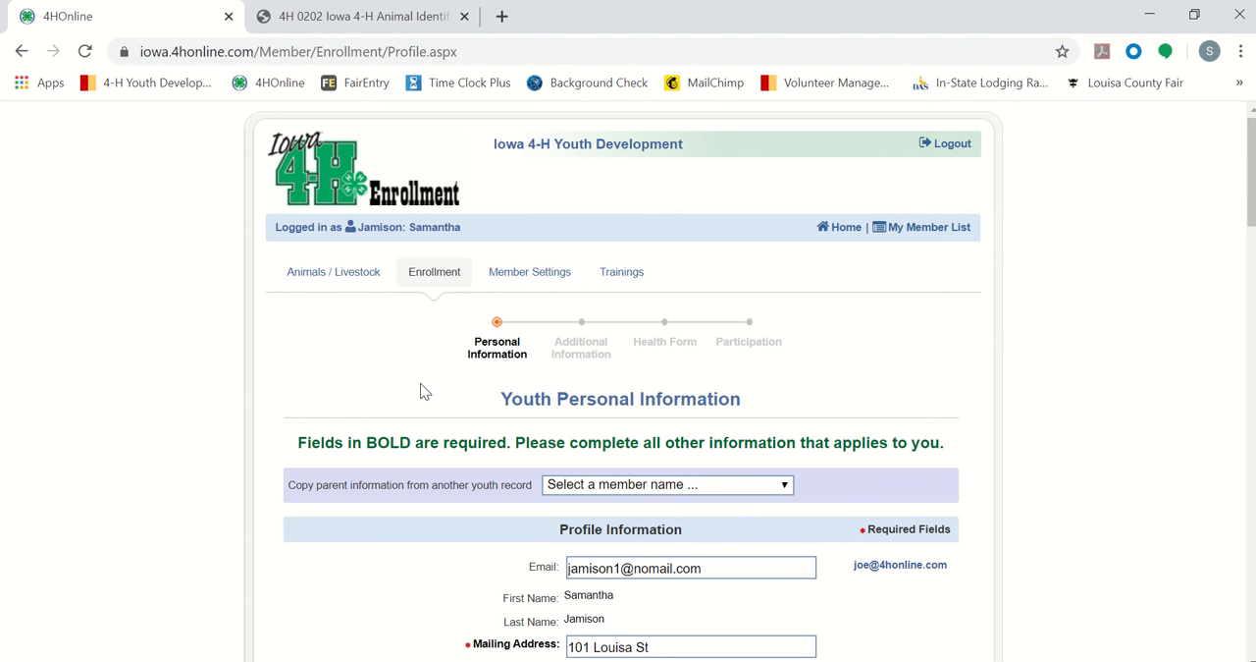
# Step: Go to the youth's Animals / Livestock section and add a new animal of type Dogs
pyautogui.scroll(-8, 422, 386)
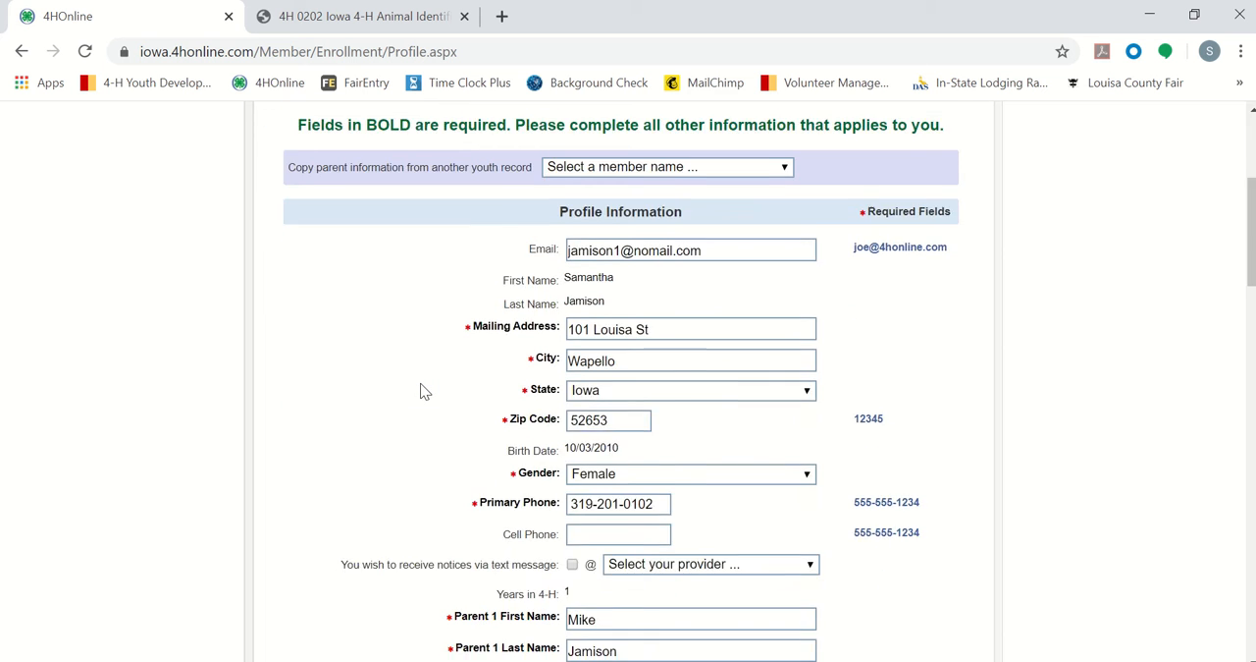
pyautogui.scroll(-10, 420, 390)
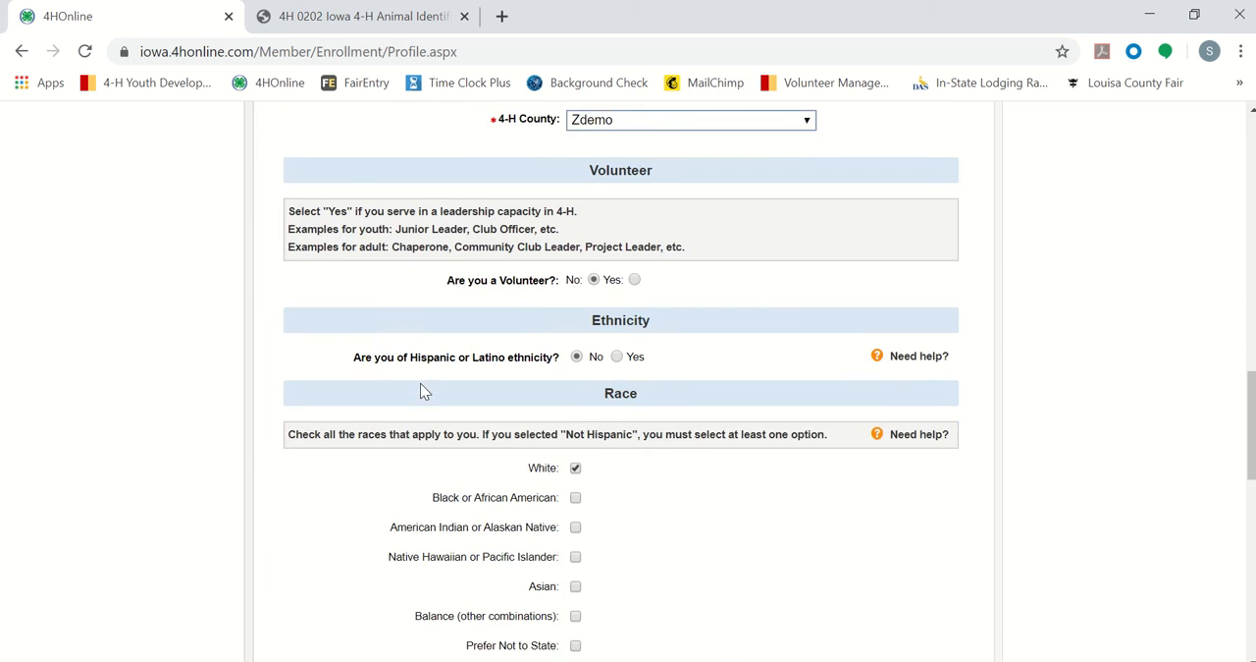
pyautogui.scroll(-4, 421, 390)
pyautogui.scroll(20, 421, 390)
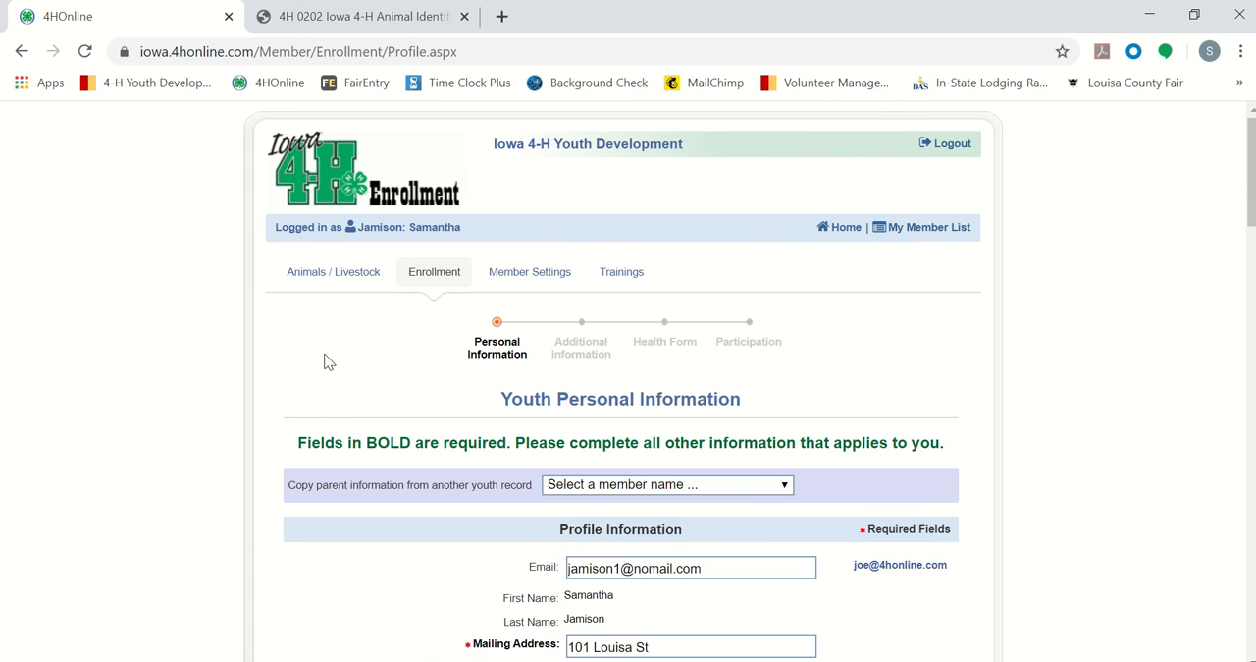
pyautogui.click(365, 283)
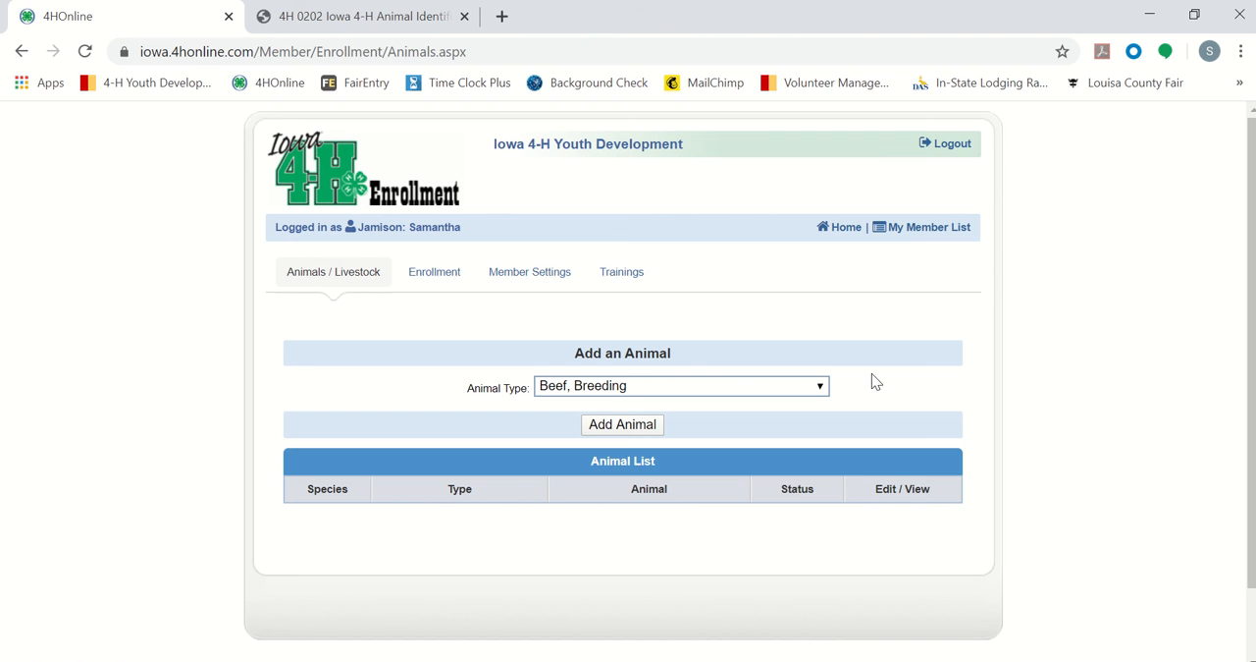
pyautogui.click(638, 388)
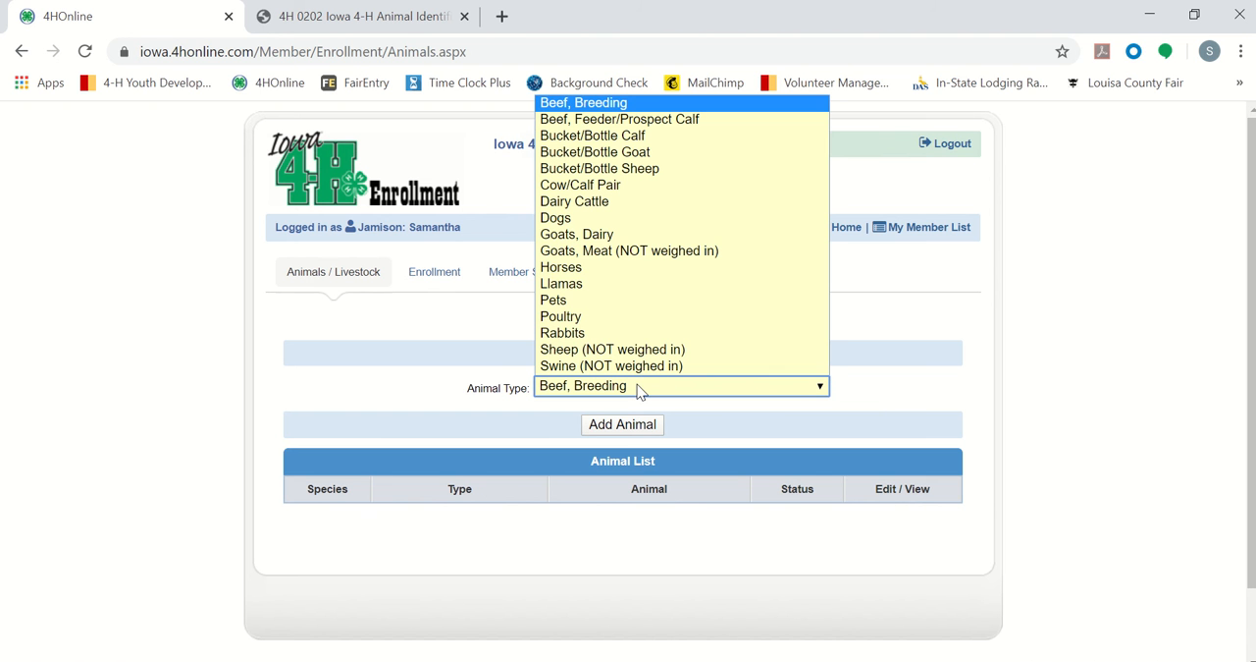
pyautogui.click(576, 218)
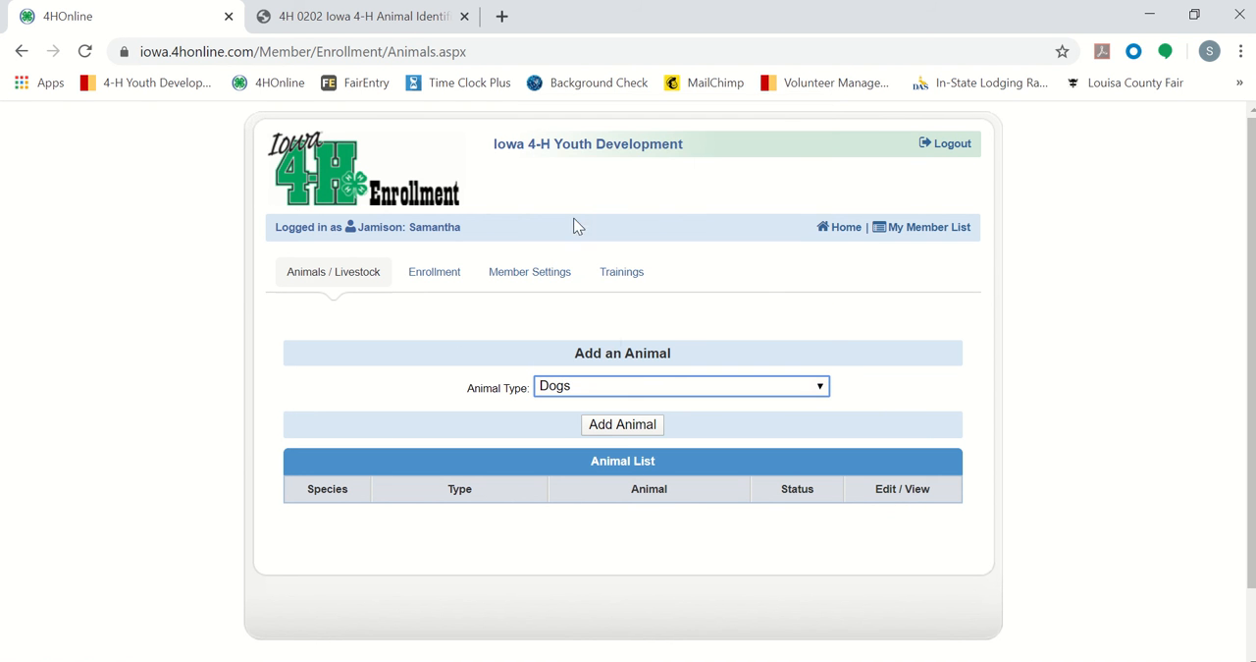
pyautogui.click(618, 428)
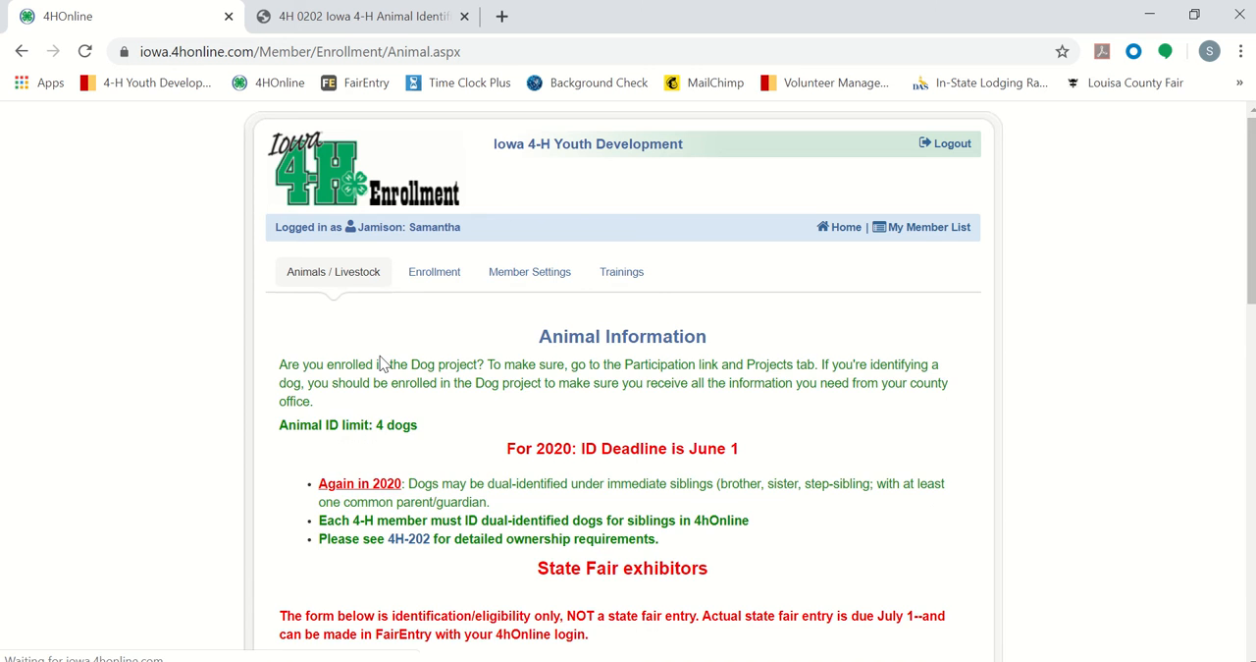
# Step: Read the dog identification rules above the Dogs form, highlighting the sentence on dual-identification under immediate siblings
pyautogui.scroll(-1, 383, 363)
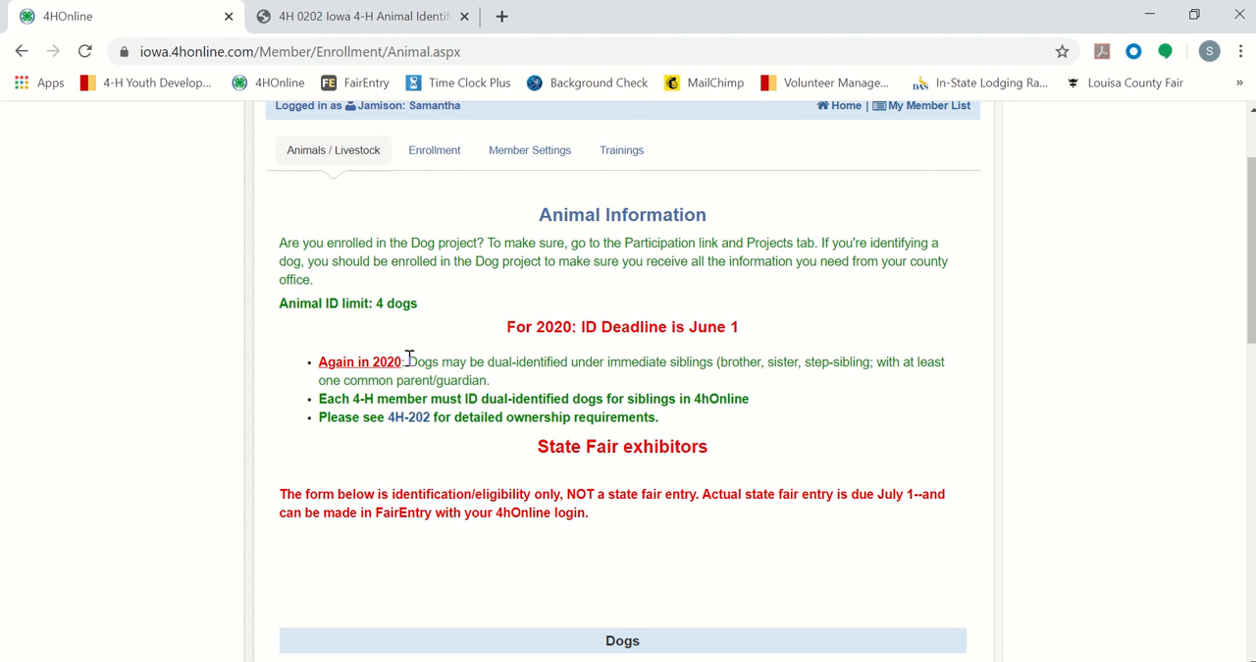
pyautogui.moveTo(410, 359); pyautogui.dragTo(498, 386)
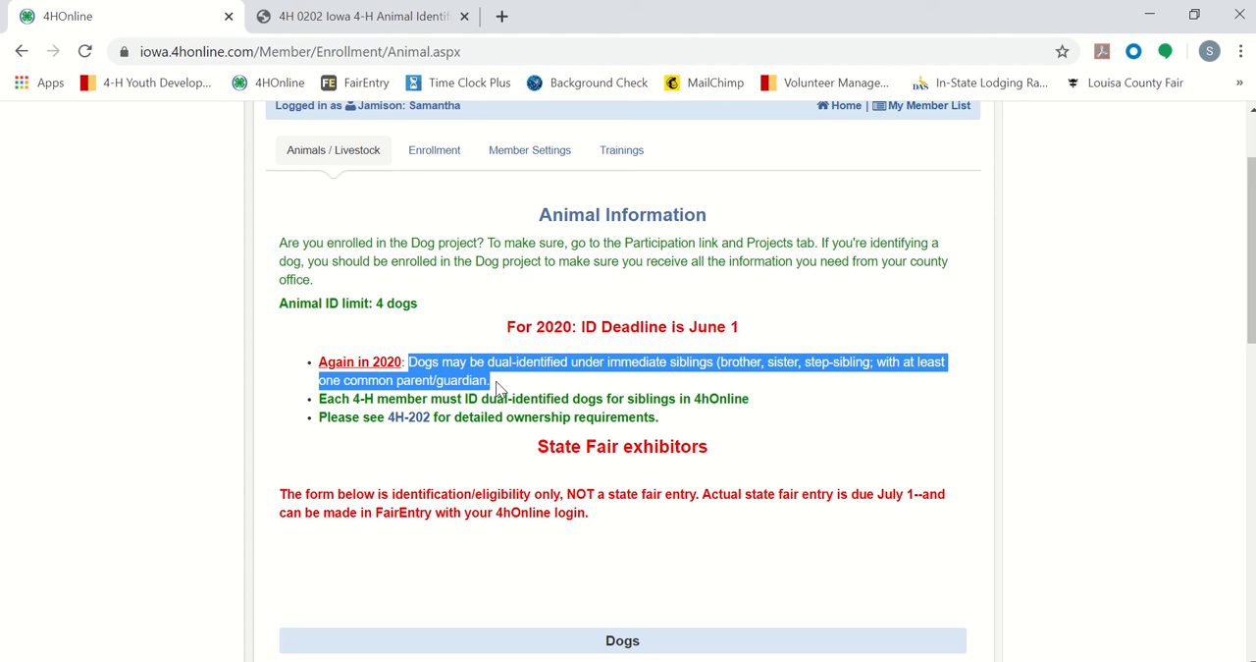
pyautogui.click(538, 390)
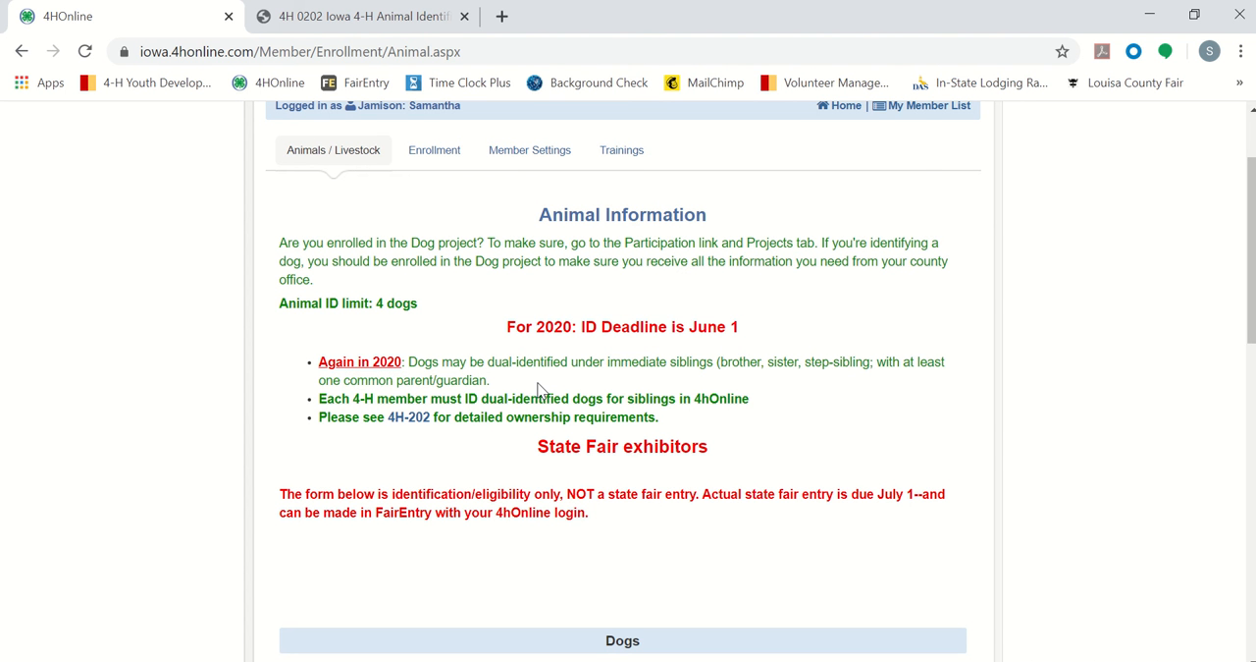
pyautogui.scroll(-3, 538, 390)
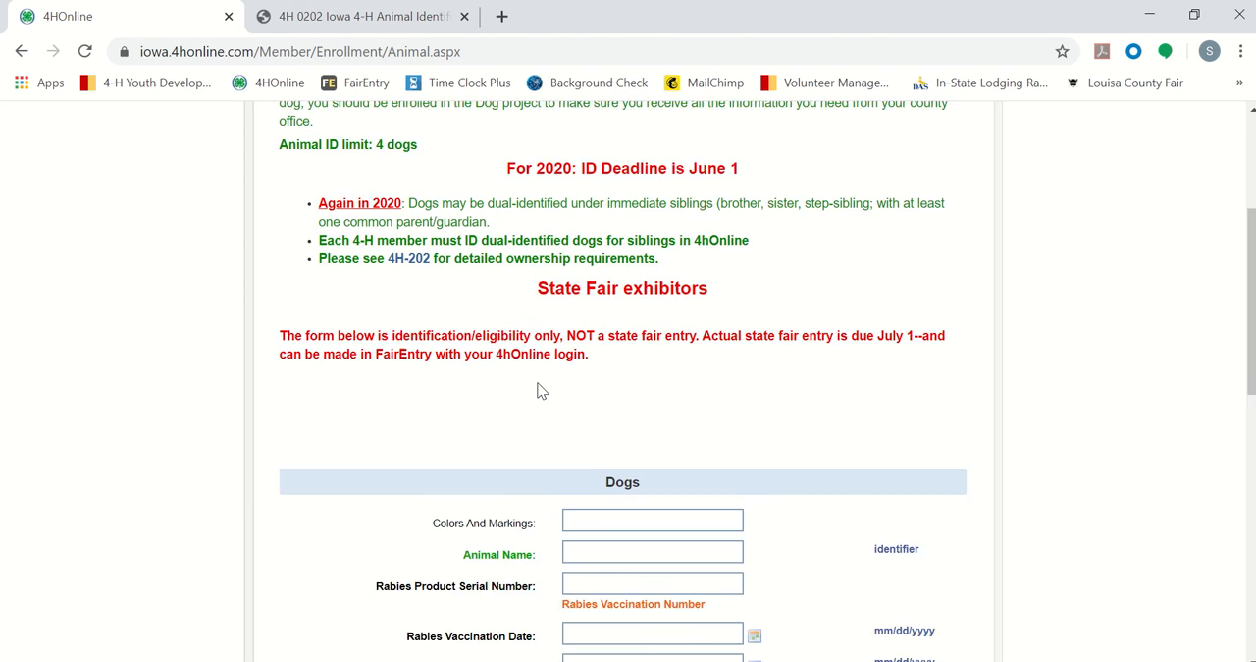
pyautogui.scroll(-3, 538, 390)
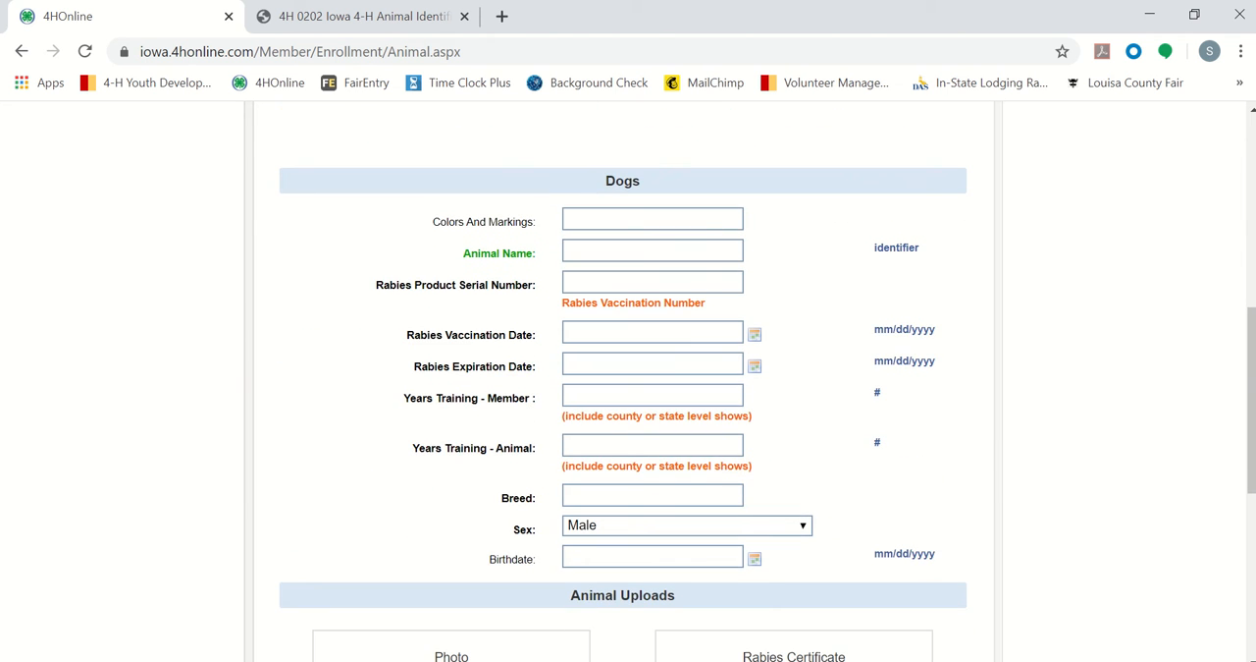
# Step: Switch to the Animal ID presentation in PowerPoint, insert a comma after 04/16/2019 in the rabies note, and return to the browser form
pyautogui.click(655, 661)
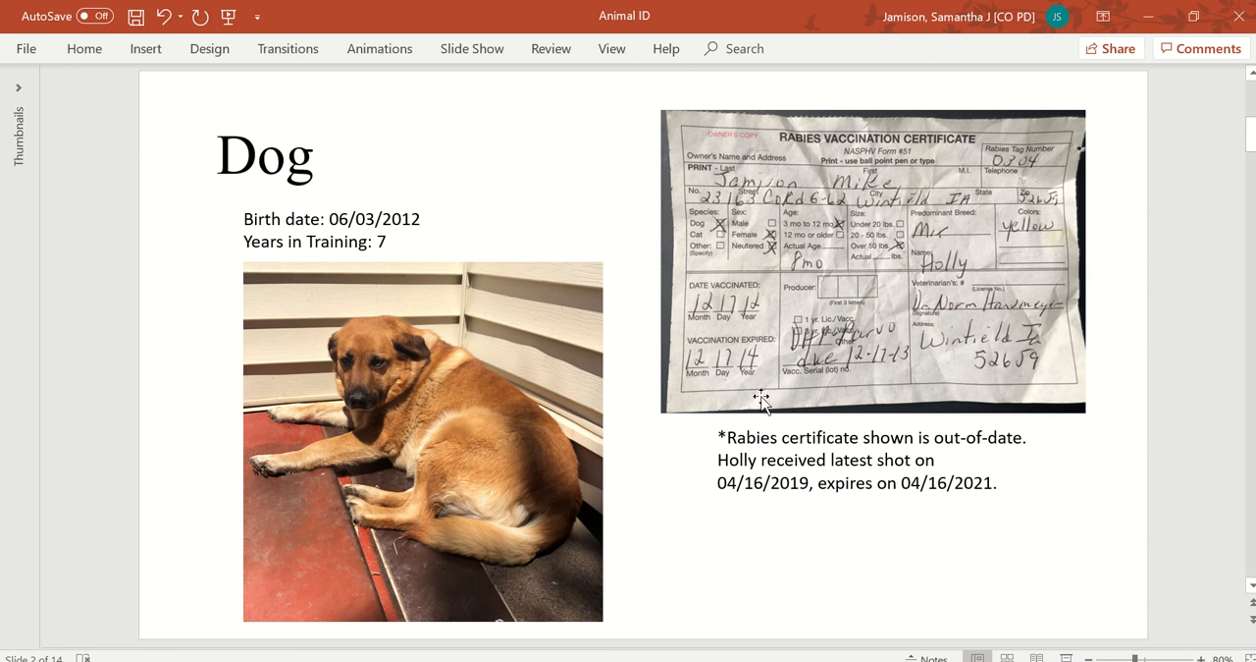
pyautogui.click(810, 484)
pyautogui.write(',')
pyautogui.hotkey('alt', 'Tab')
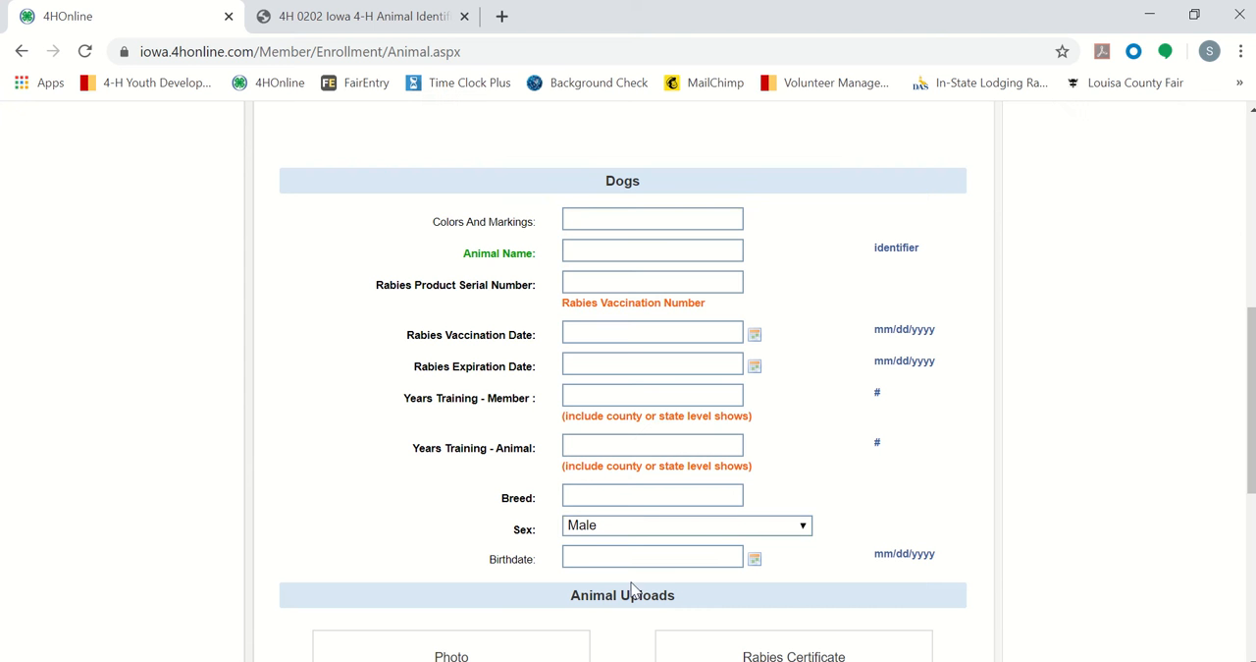
# Step: Enter Red as the dog's colors and markings and Holly as the animal name
pyautogui.click(583, 216)
pyautogui.write('Red')
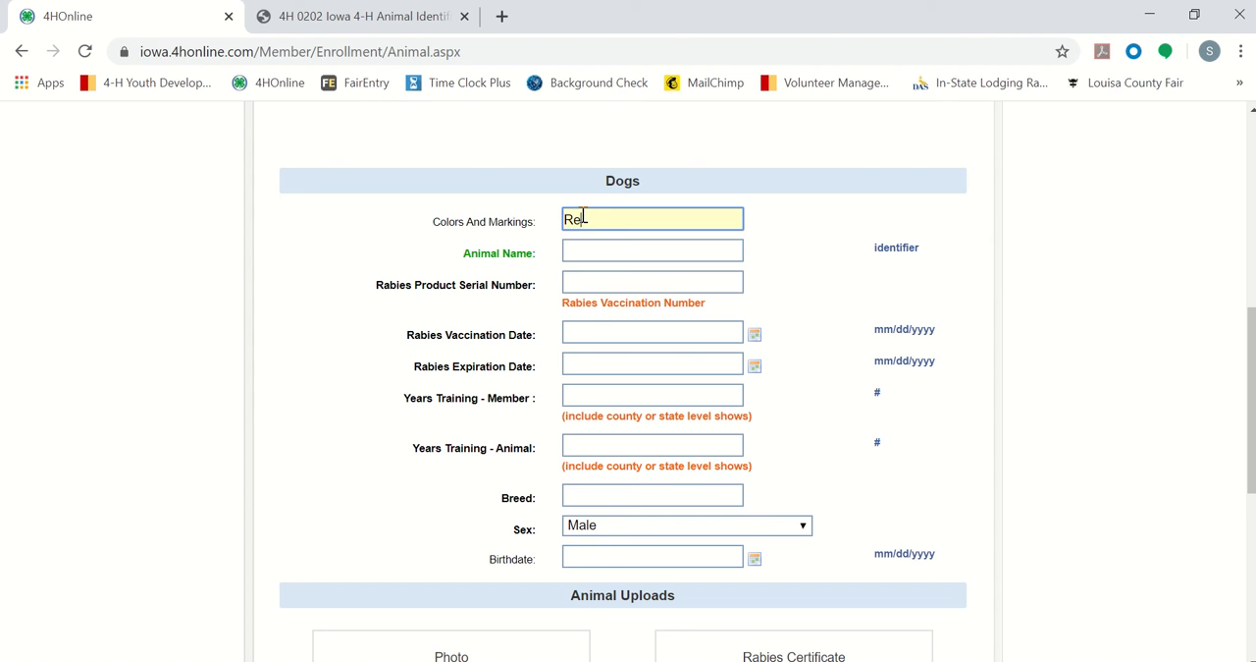
pyautogui.click(581, 258)
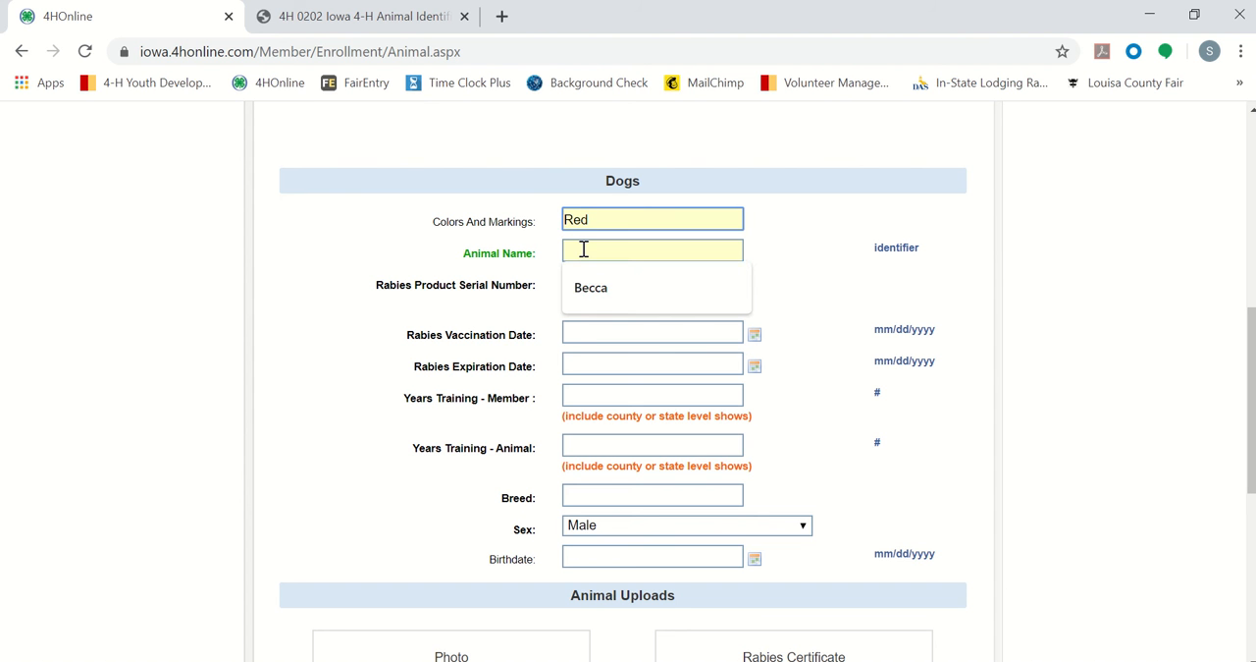
pyautogui.write('Hally')
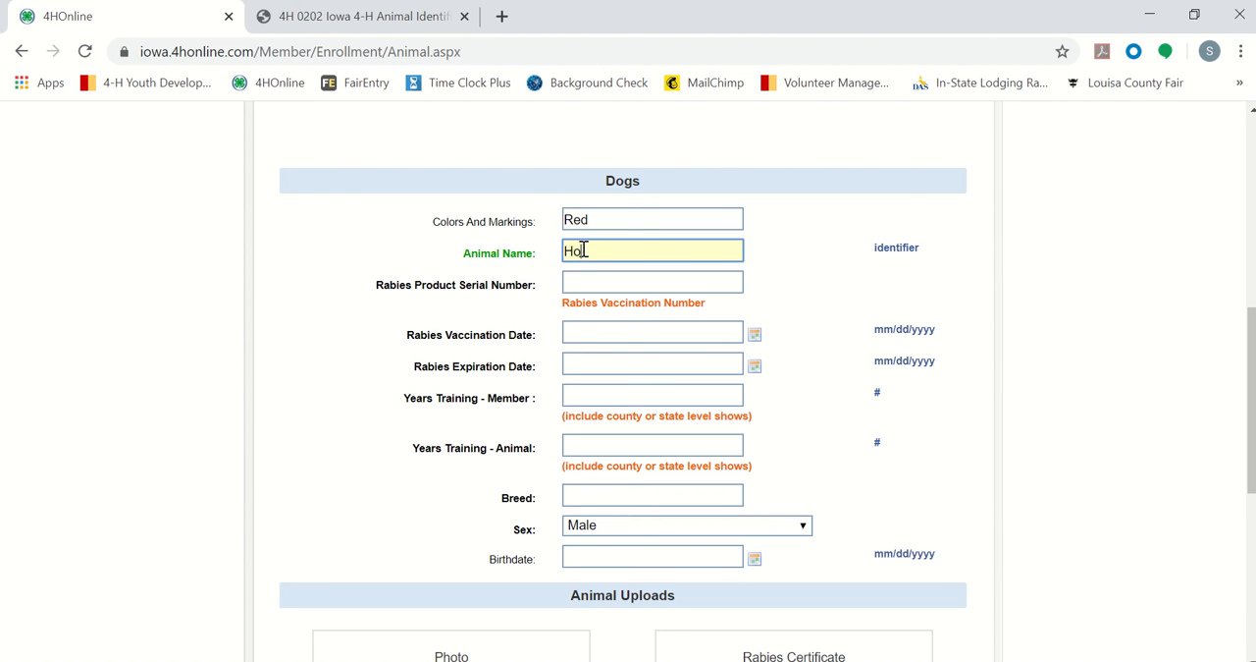
pyautogui.click(473, 308)
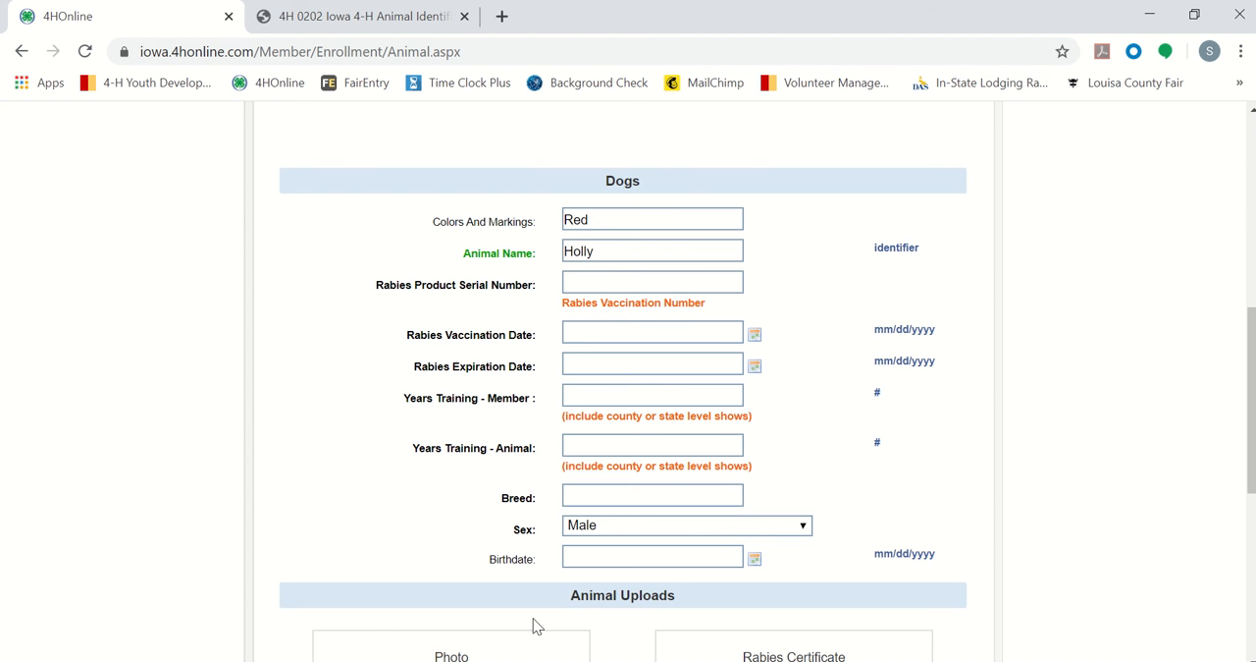
# Step: Consult the rabies certificate in the PowerPoint presentation and enter 0304 as the Rabies Product Serial Number in the browser form
pyautogui.click(712, 660)
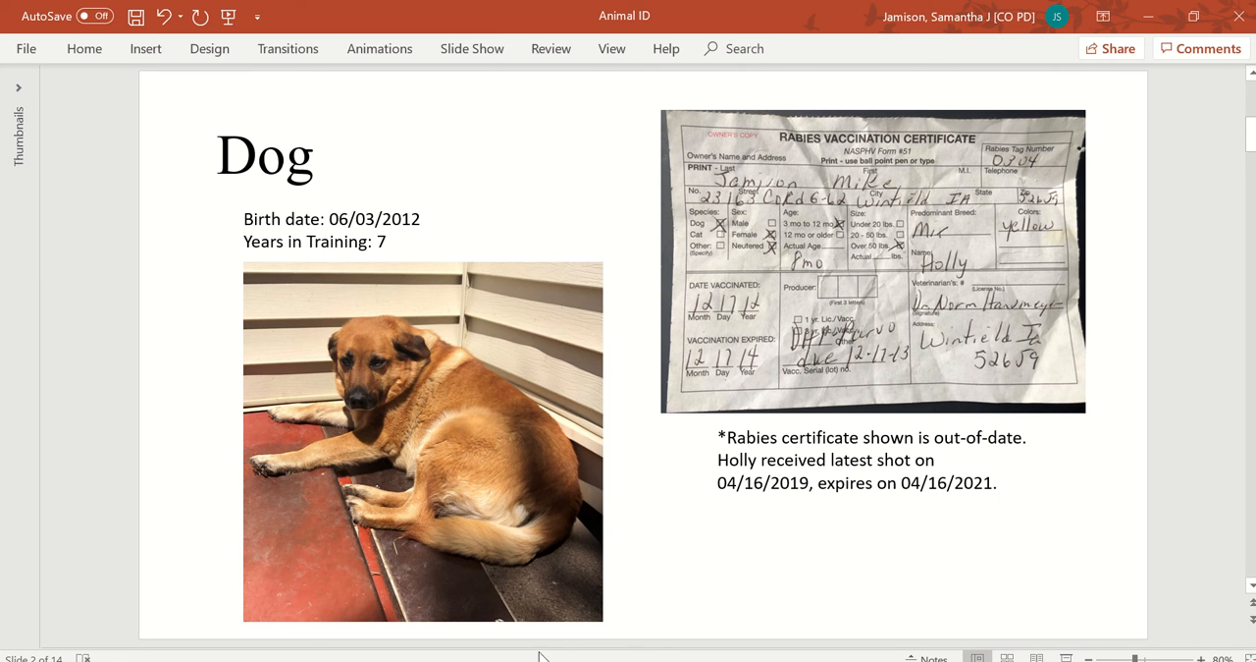
pyautogui.click(499, 659)
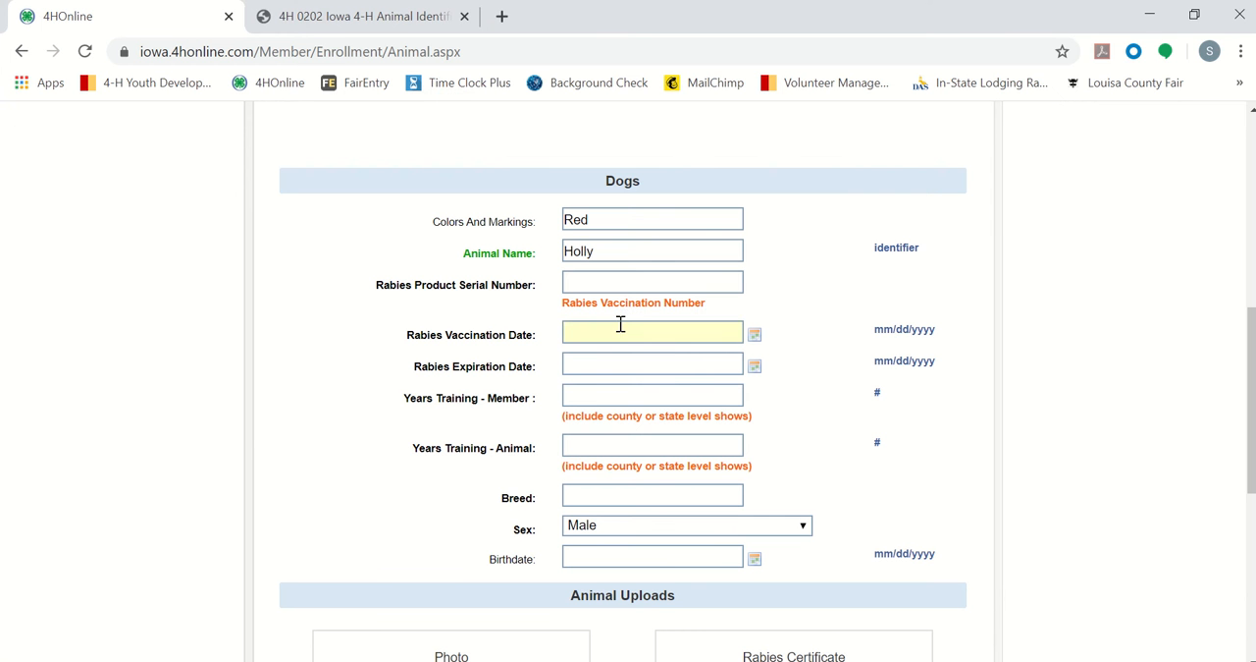
pyautogui.click(603, 287)
pyautogui.write('0304')
pyautogui.click(424, 327)
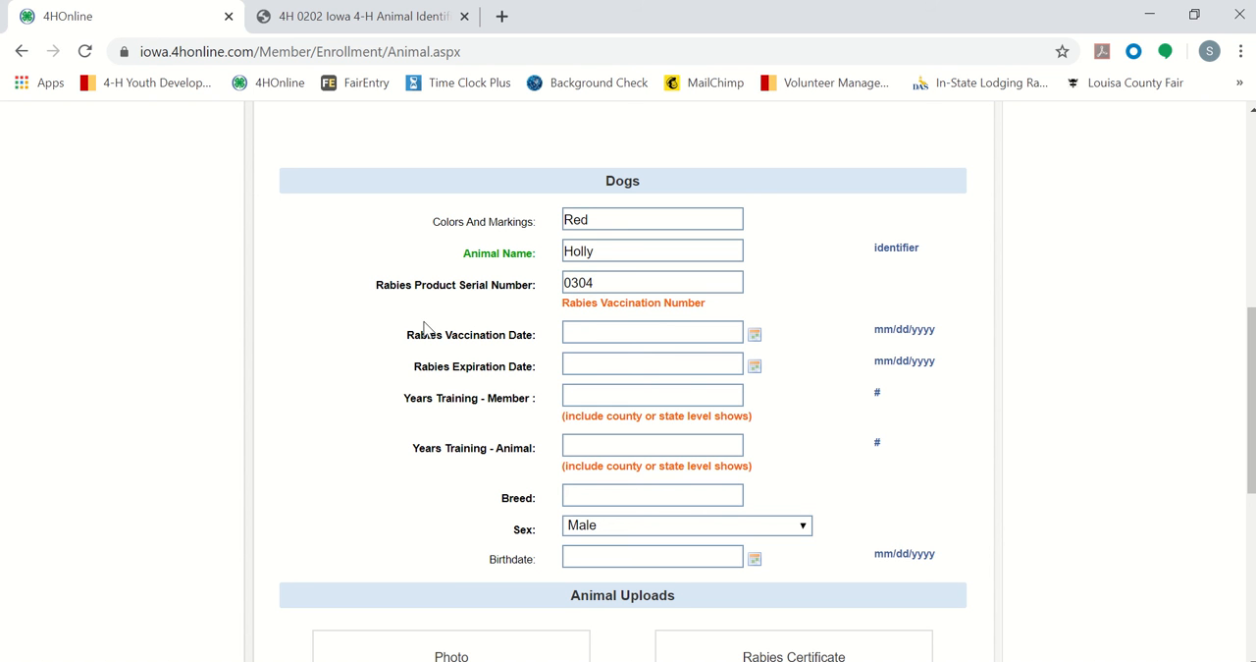
# Step: Check the rabies note on the PowerPoint slide and set the Rabies Vaccination Date in the browser form to 04/16/2019
pyautogui.click(577, 335)
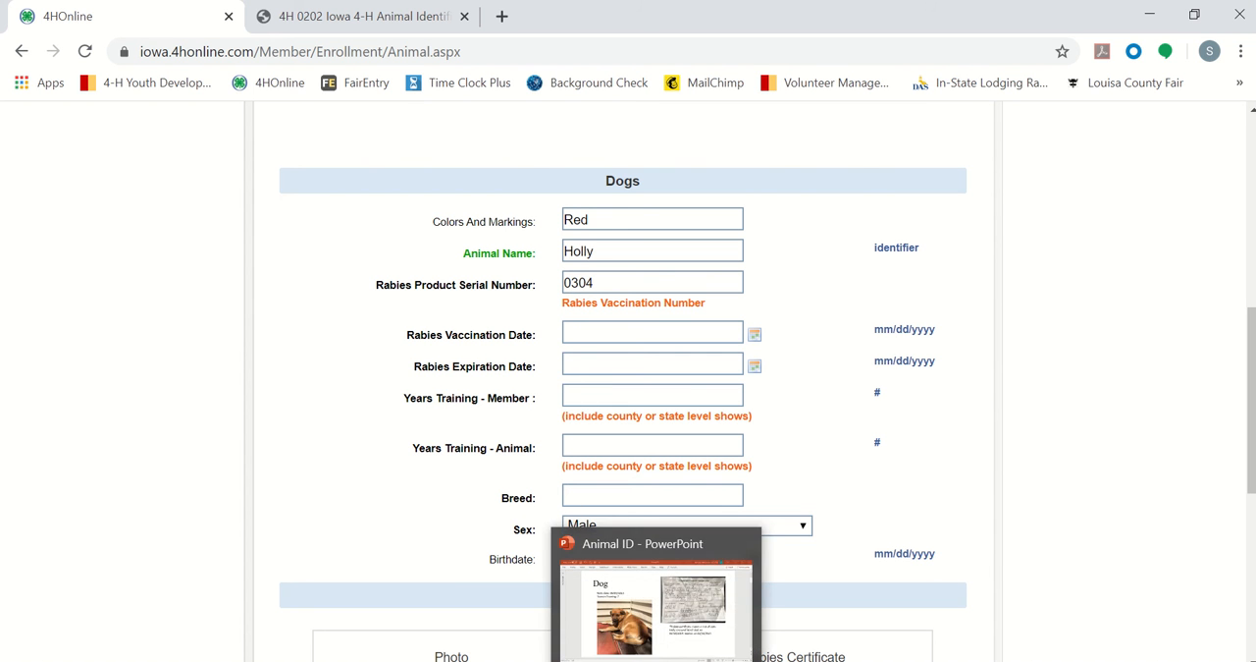
pyautogui.click(655, 661)
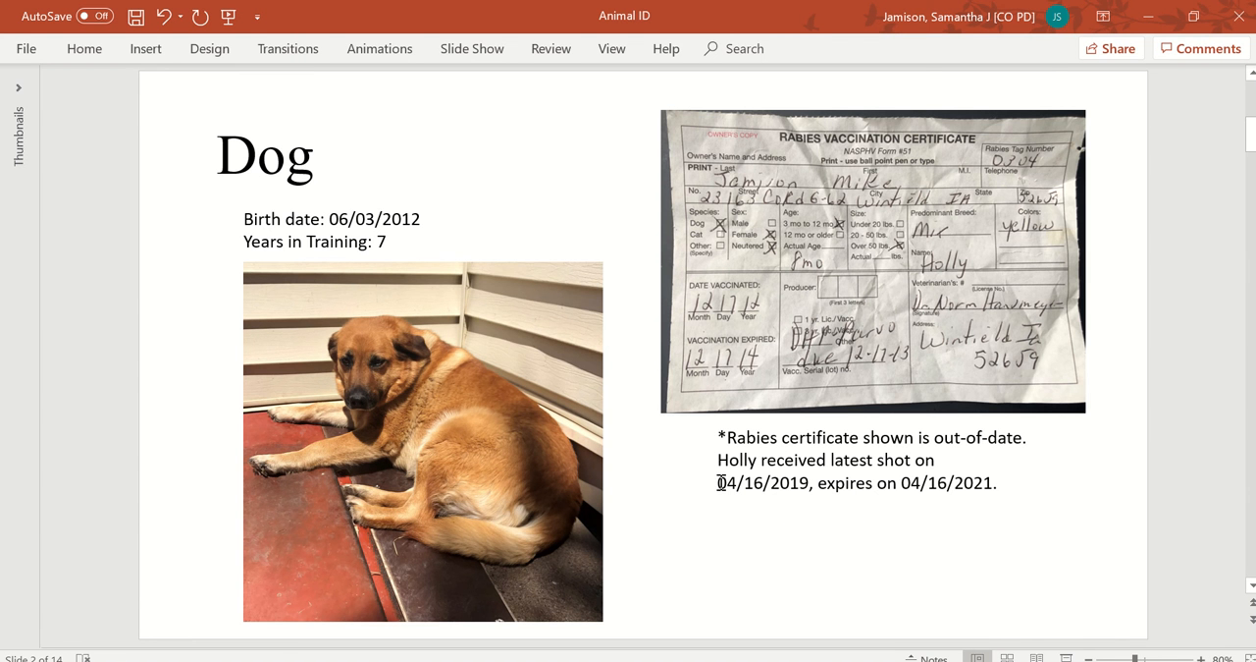
pyautogui.moveTo(720, 482)
pyautogui.mouseDown()
pyautogui.moveTo(871, 462)
pyautogui.moveTo(1002, 485)
pyautogui.mouseUp()
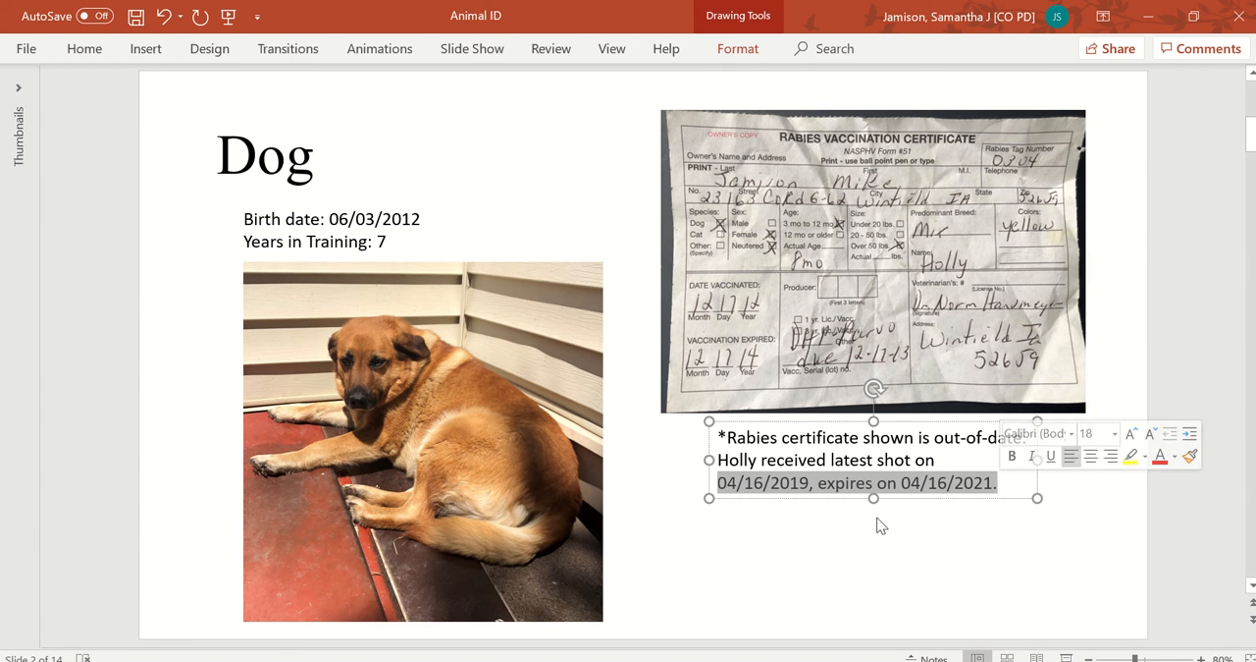
pyautogui.click(509, 660)
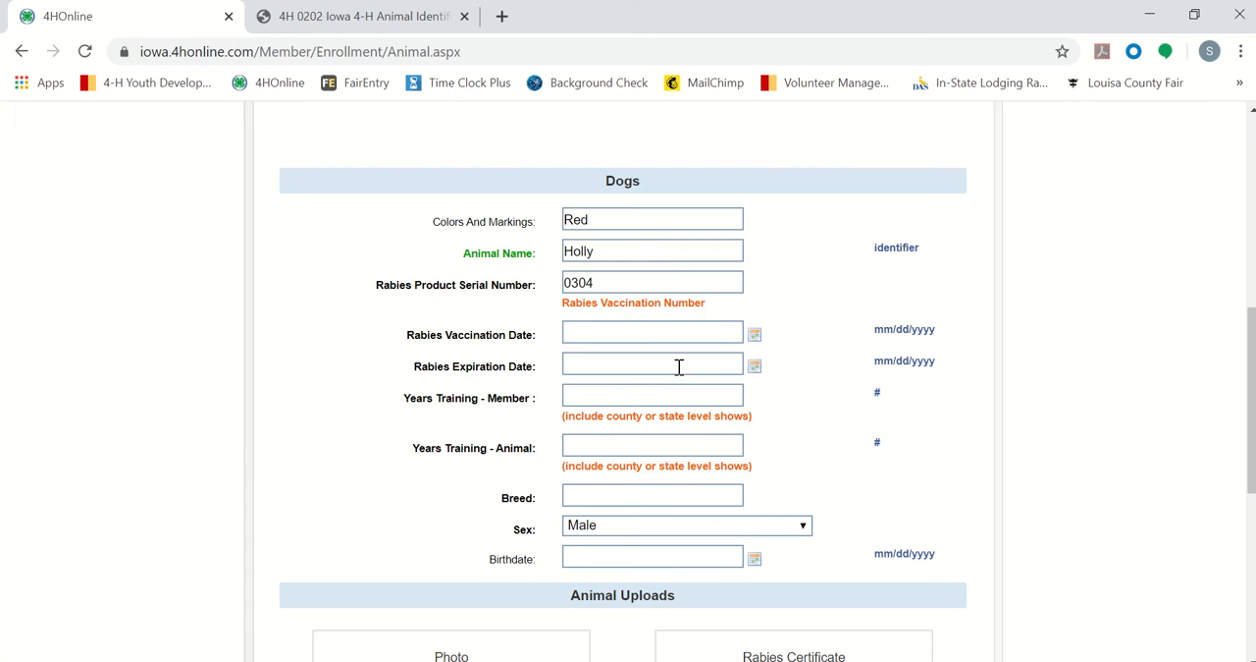
pyautogui.click(637, 331)
pyautogui.write('04')
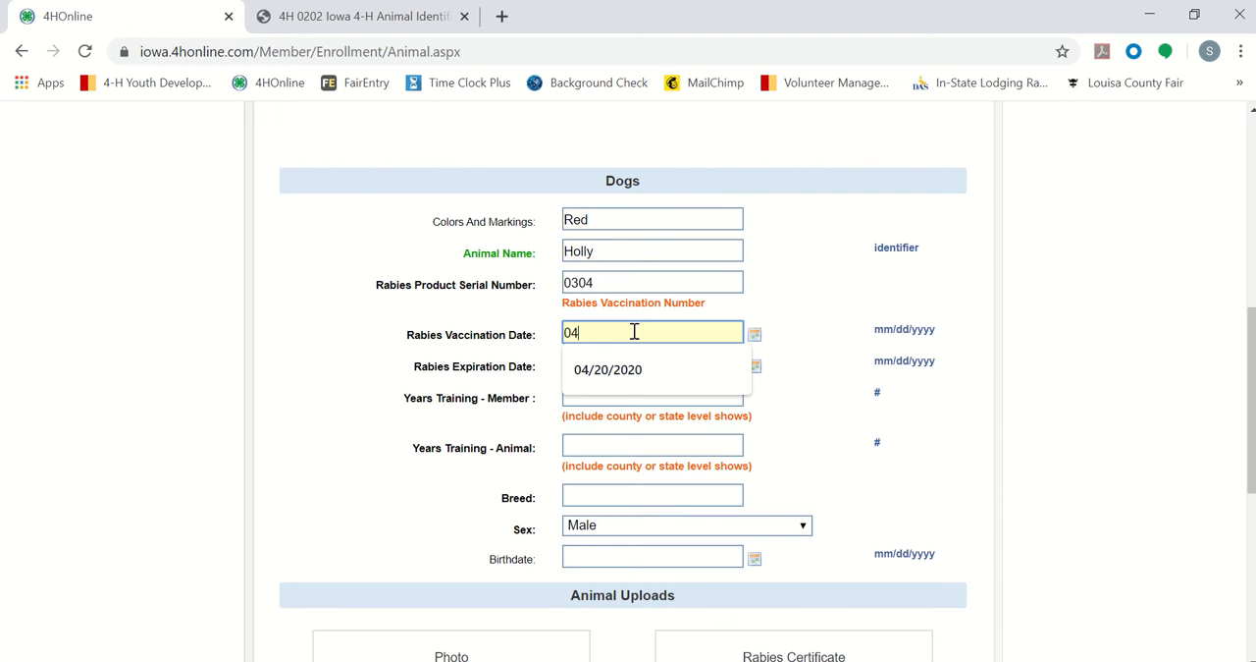
pyautogui.write('/16')
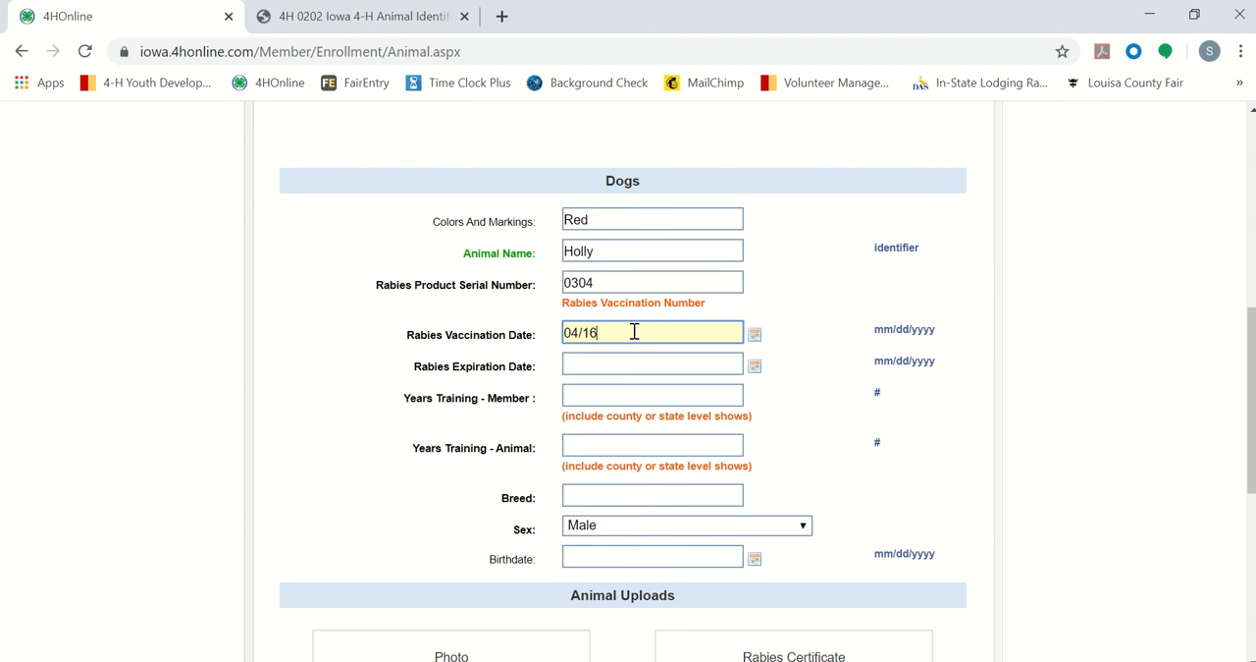
pyautogui.write('/2019')
# Step: Set the dog's Rabies Expiration Date to 04/16/2021
pyautogui.click(631, 363)
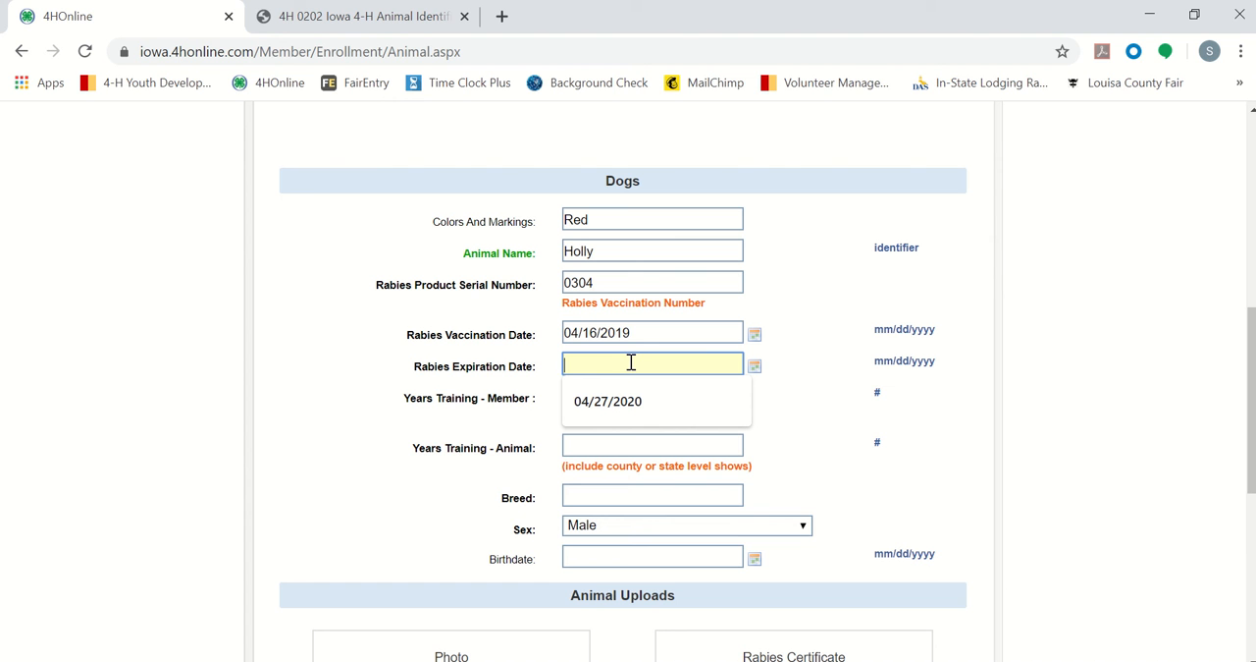
pyautogui.write('04/1')
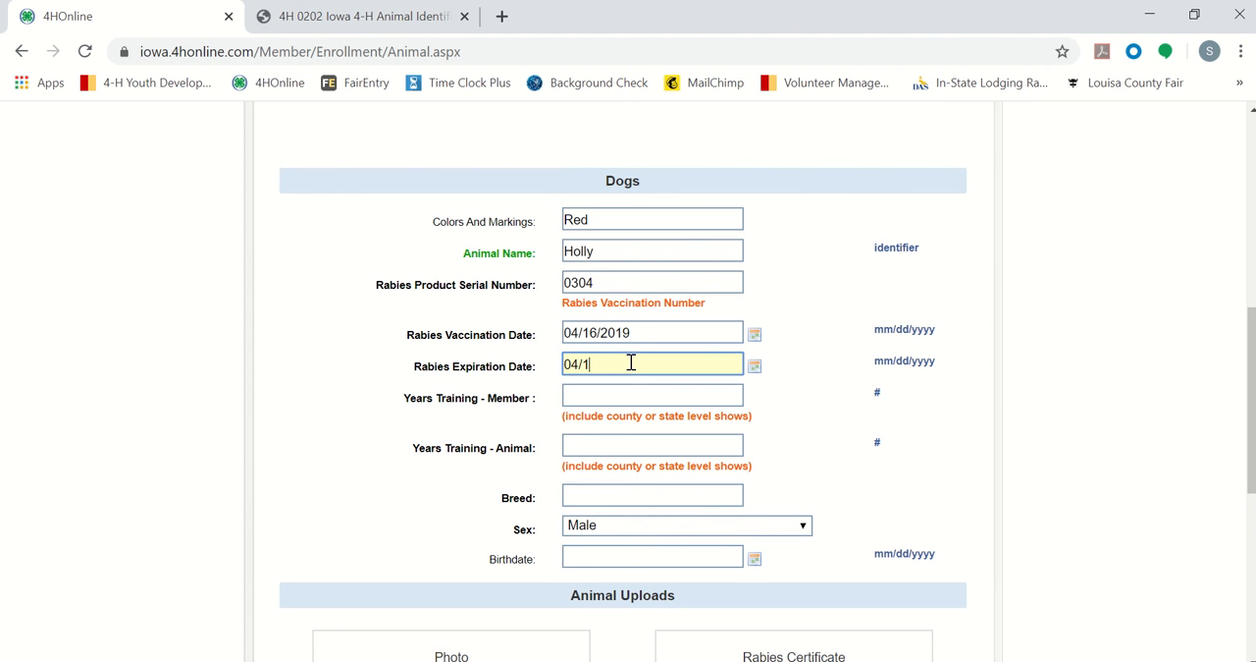
pyautogui.write('6/2021')
pyautogui.click(360, 442)
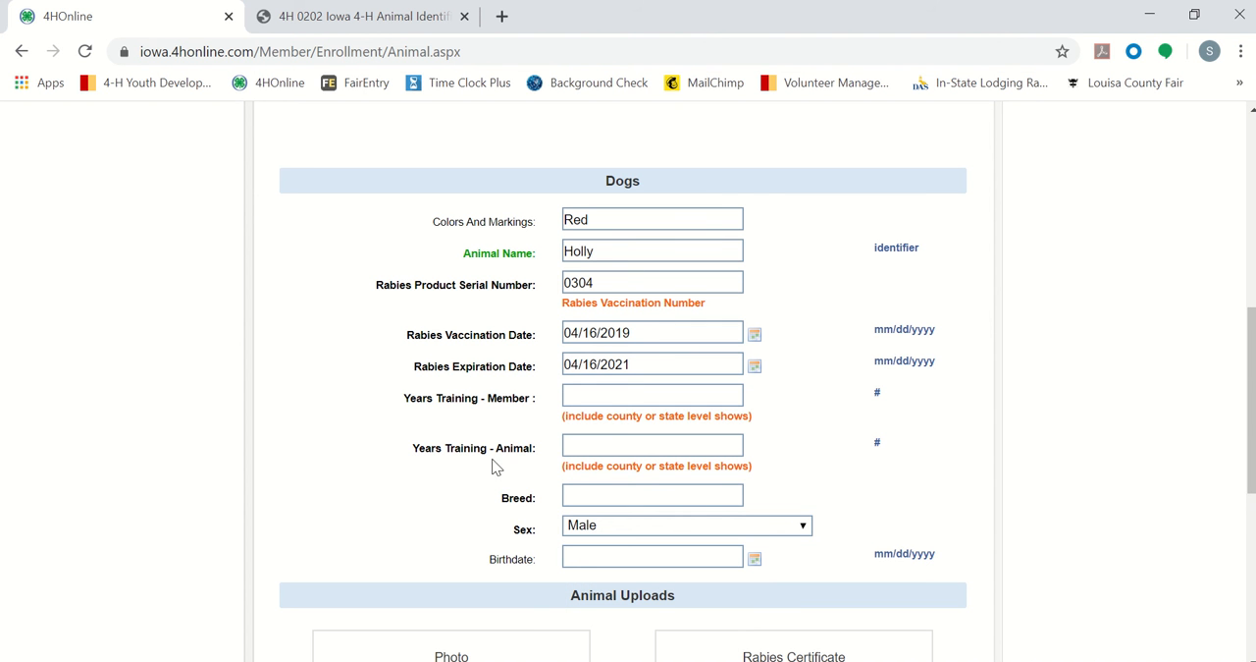
# Step: Enter 7 as the member's years of training
pyautogui.click(607, 400)
pyautogui.click(610, 393)
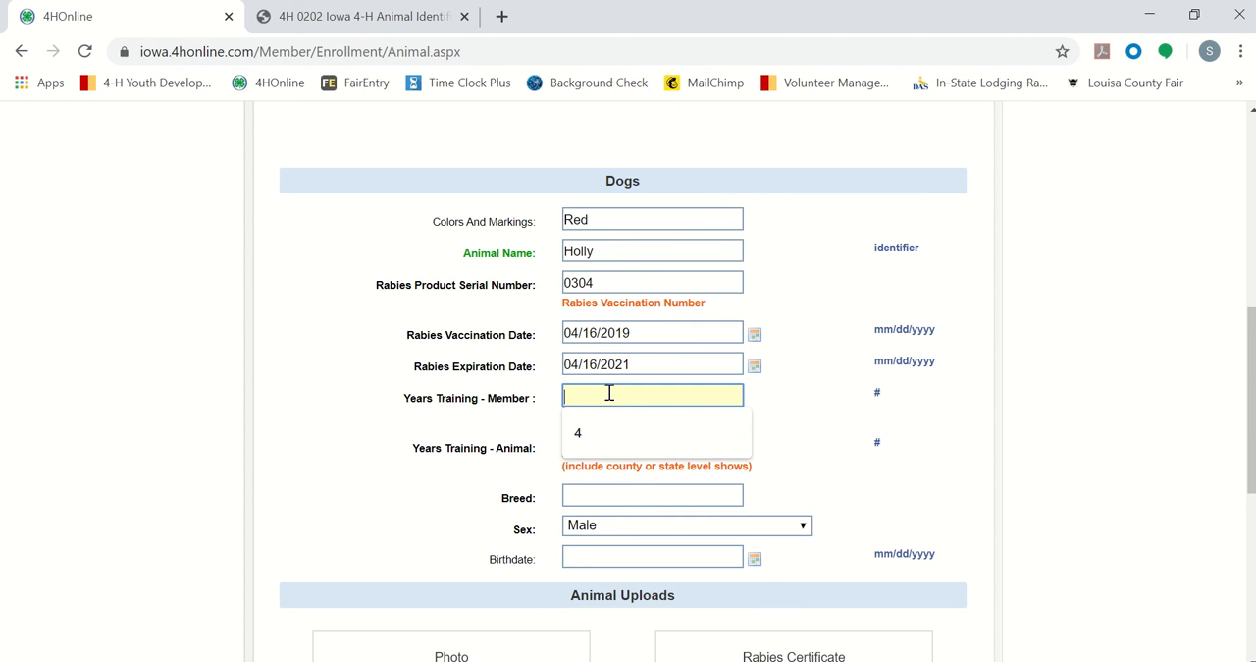
pyautogui.write('7')
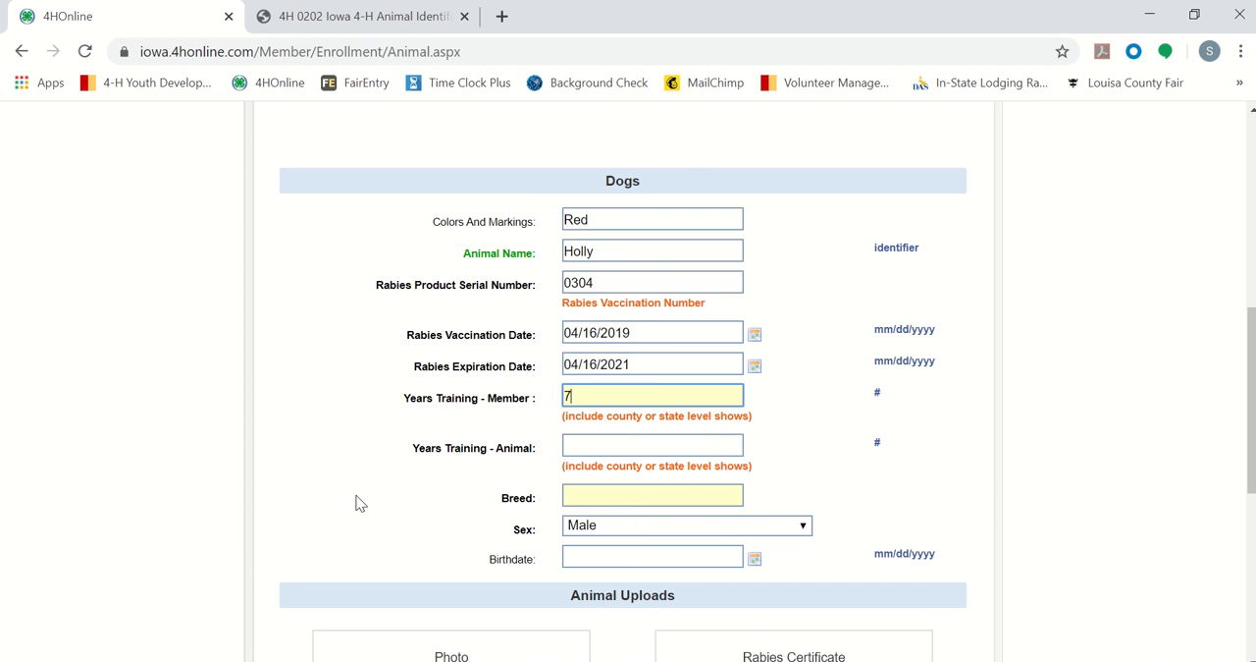
pyautogui.click(400, 434)
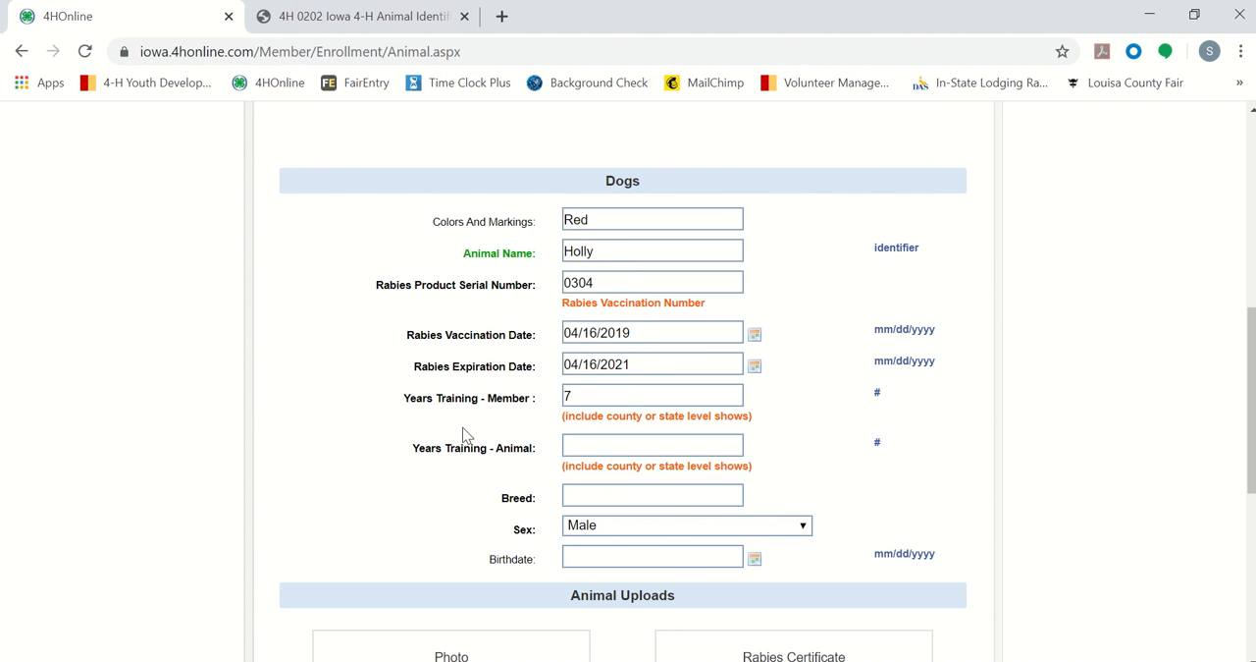
# Step: Switch to the Animal ID presentation in PowerPoint and highlight the Years in Training line on the Dog slide
pyautogui.moveTo(508, 661)
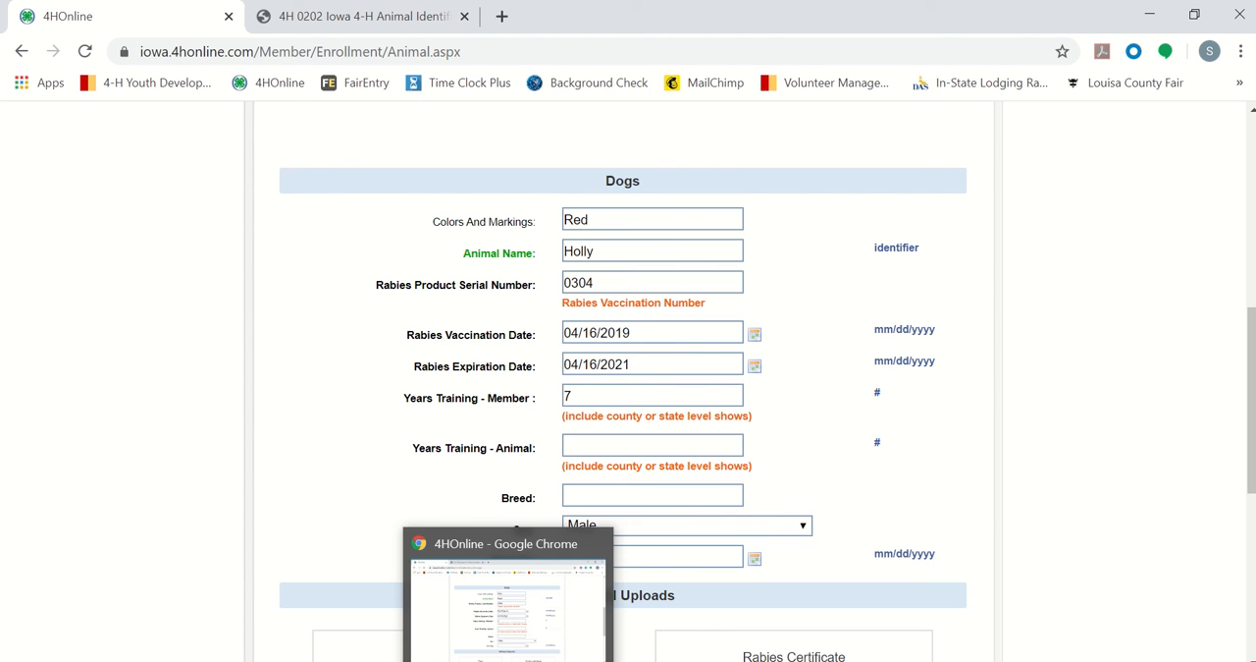
pyautogui.click(599, 660)
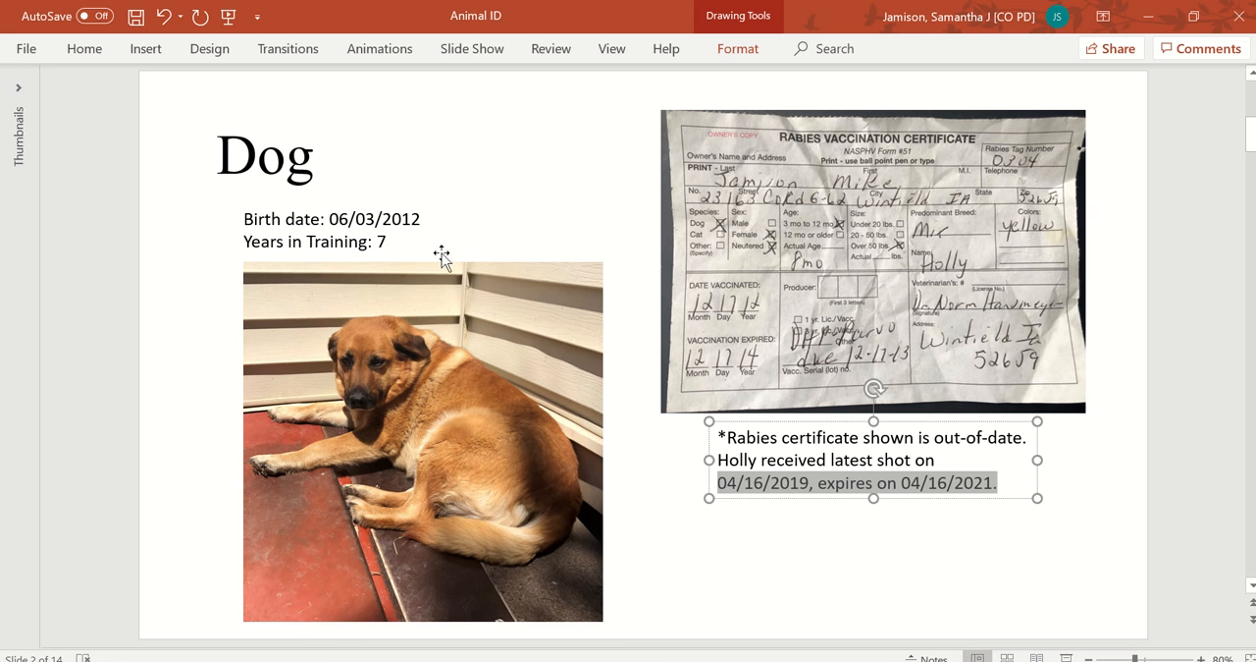
pyautogui.moveTo(245, 242); pyautogui.dragTo(411, 242)
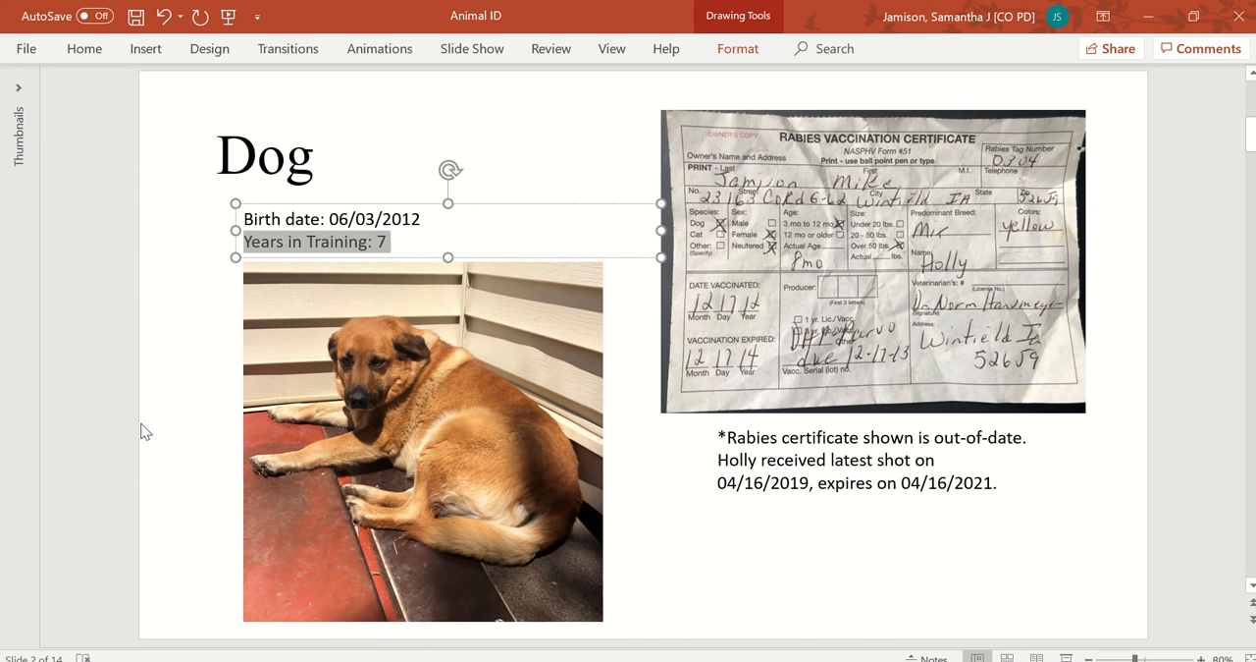
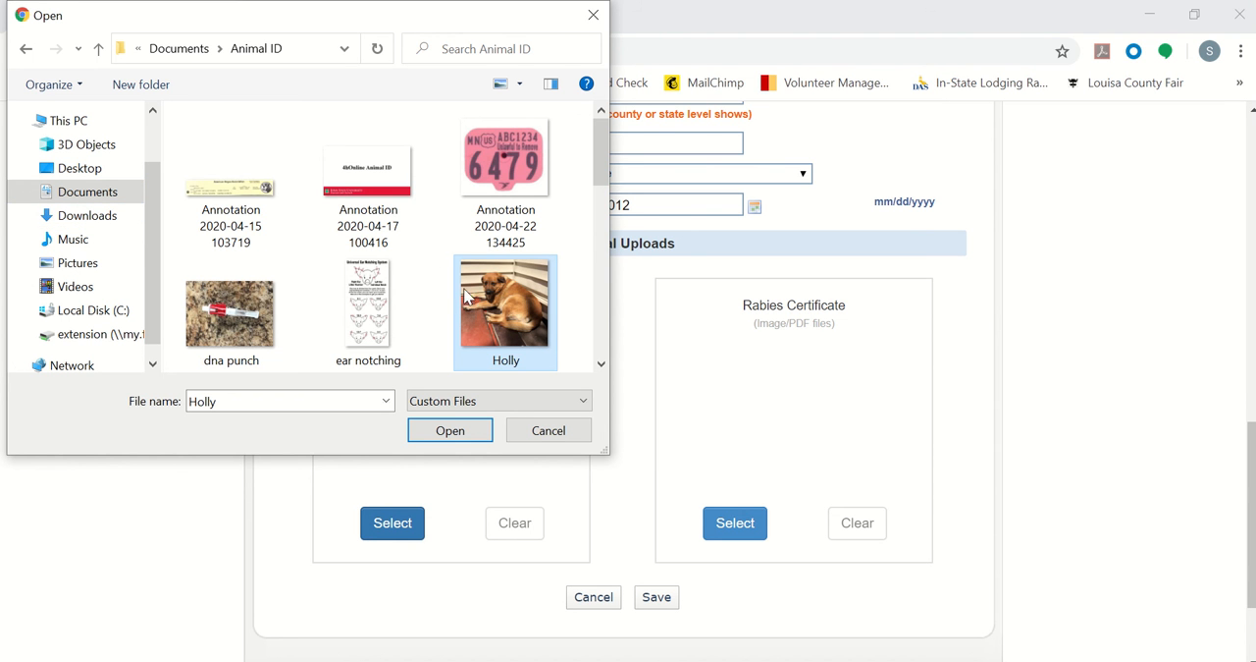
# Step: Upload the Holly image from the Animal ID folder as the dog's photo
pyautogui.click(432, 432)
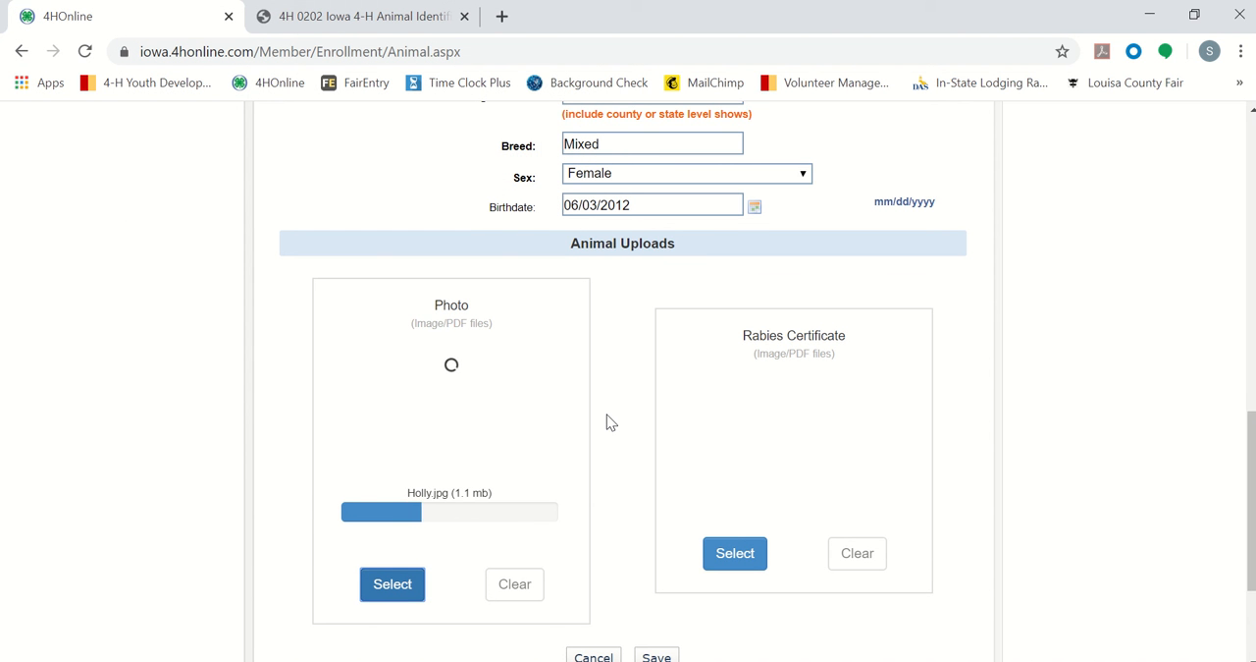
pyautogui.scroll(-1, 606, 422)
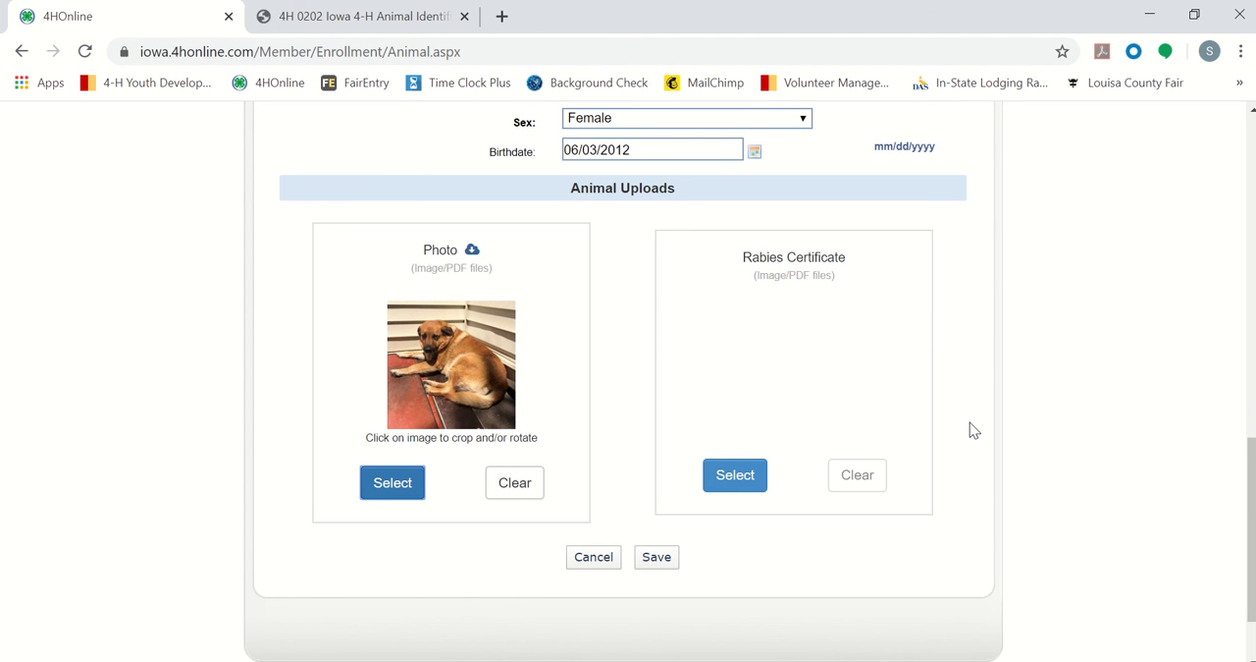
# Step: Review the completed Dogs form for Holly, from the ownership and deadline notes to the photo and rabies certificate uploads
pyautogui.scroll(6, 973, 429)
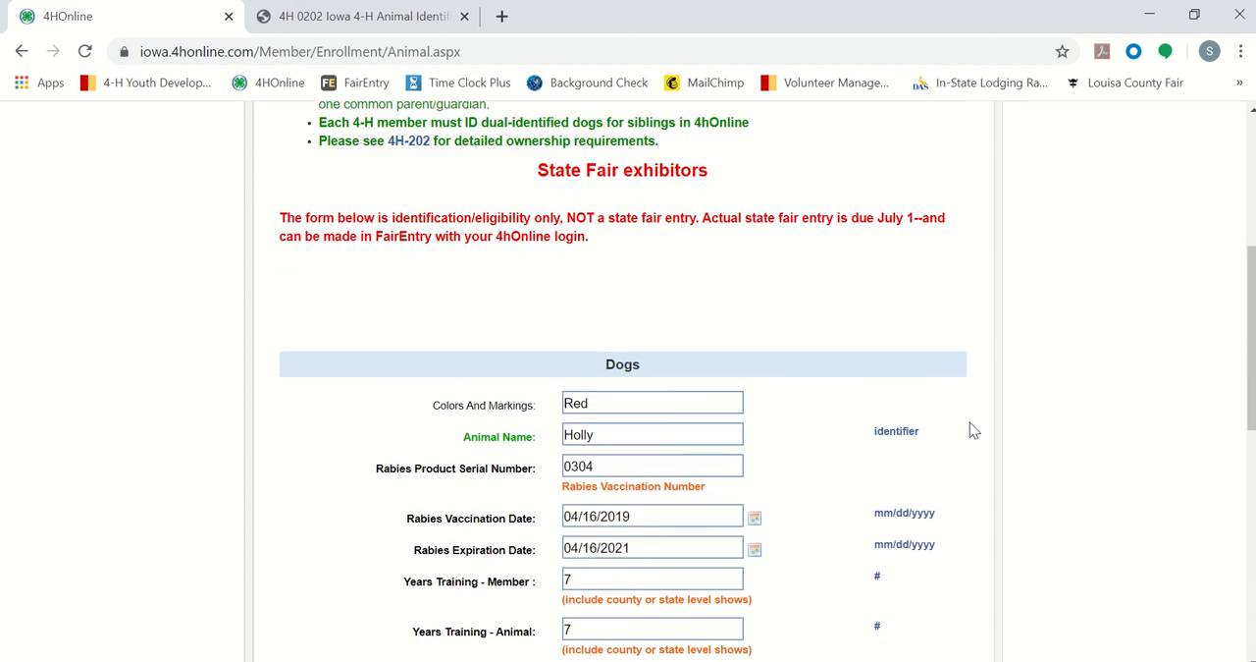
pyautogui.scroll(3, 972, 429)
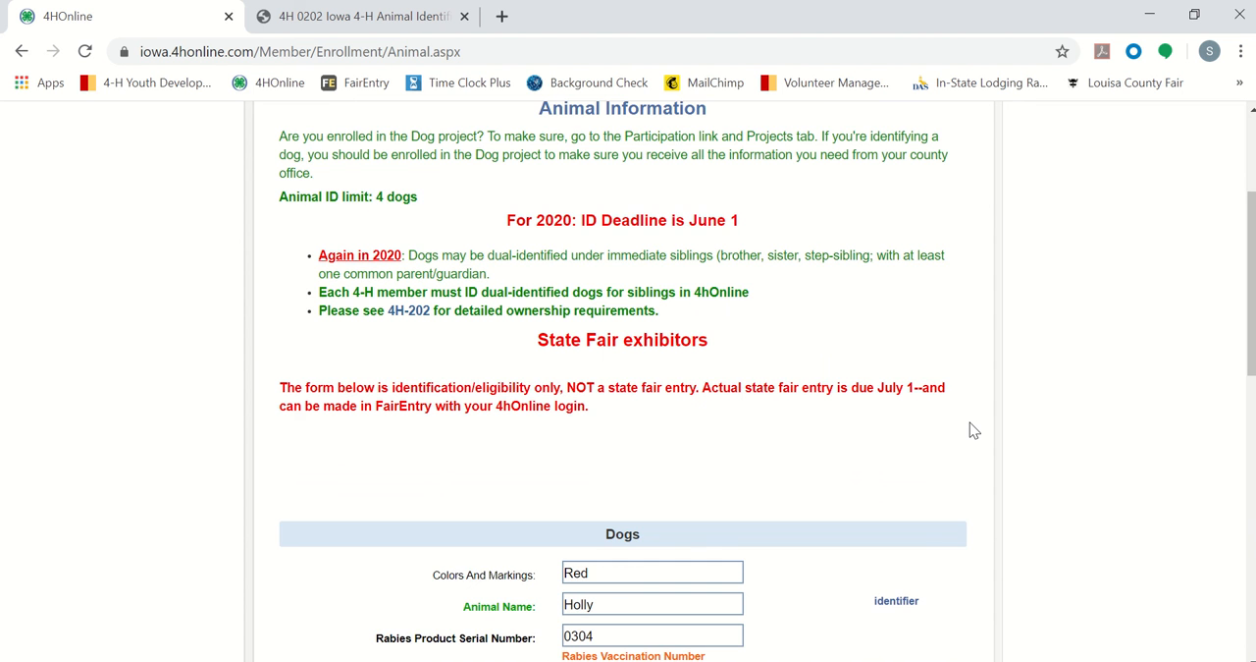
pyautogui.scroll(1, 973, 429)
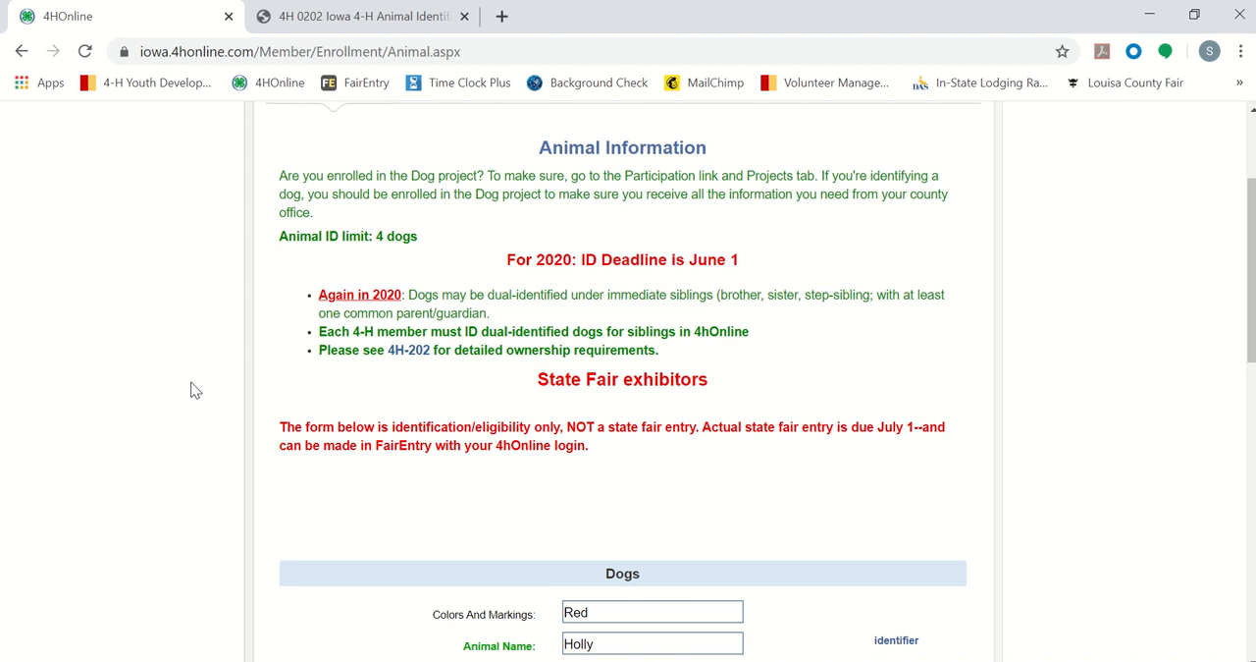
pyautogui.scroll(-1, 192, 388)
pyautogui.scroll(-5, 193, 389)
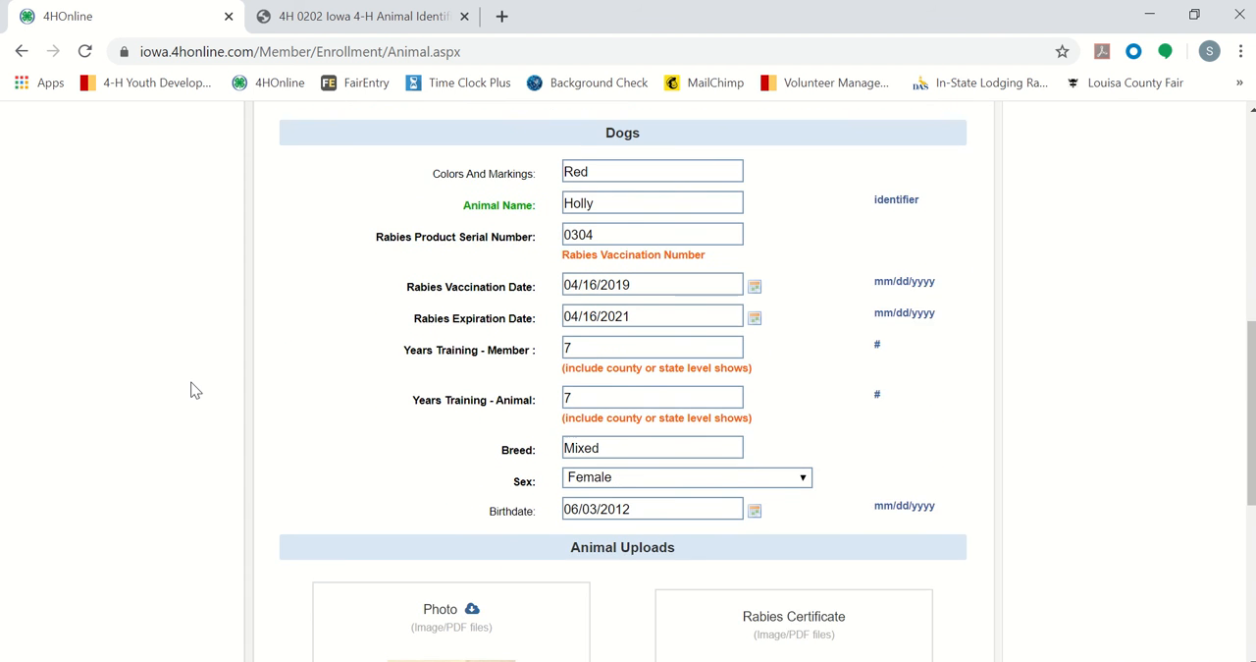
pyautogui.scroll(-3, 192, 390)
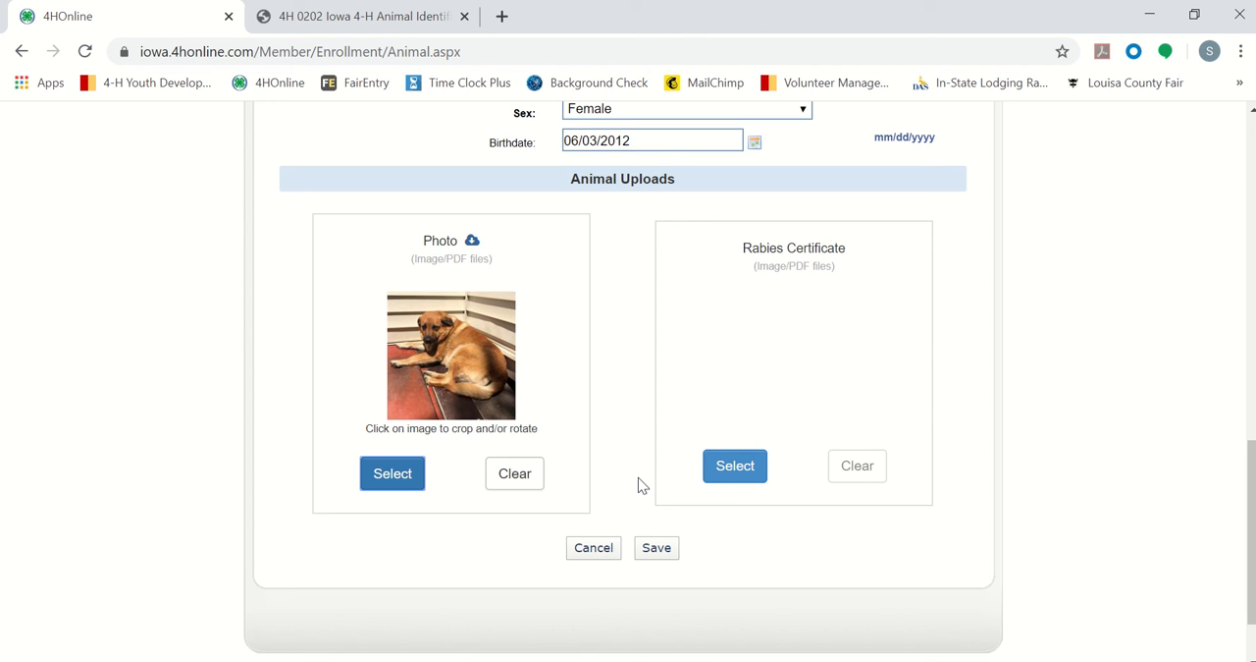
pyautogui.scroll(3, 640, 511)
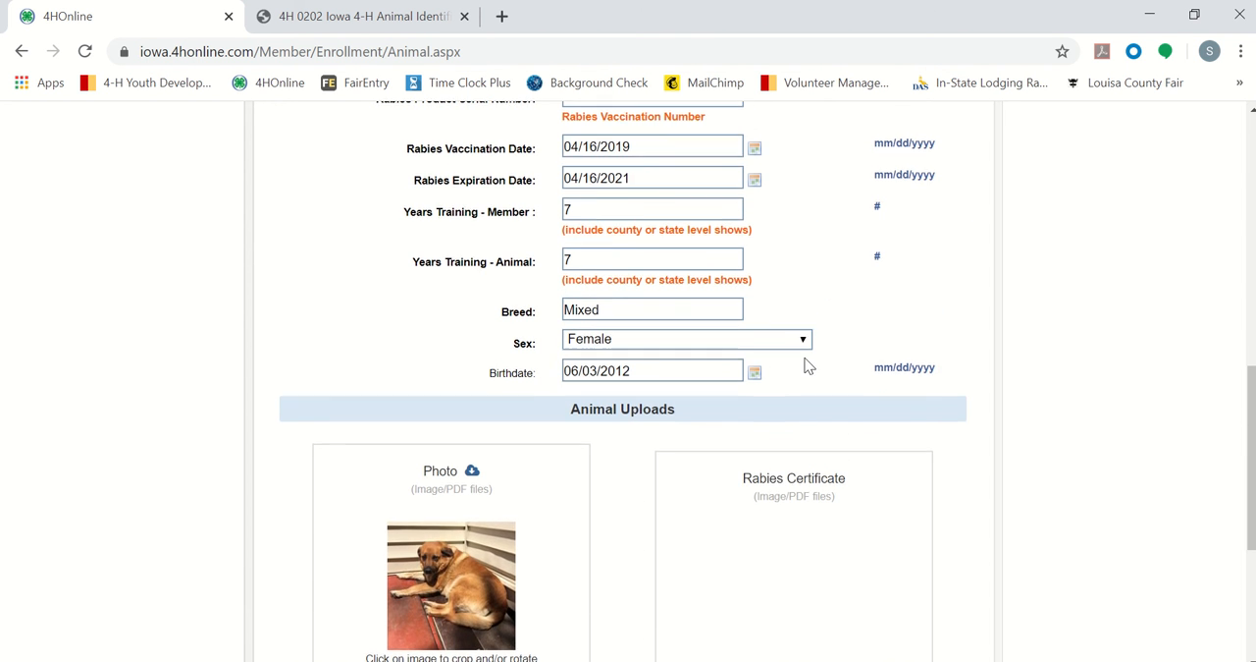
pyautogui.scroll(-2, 805, 364)
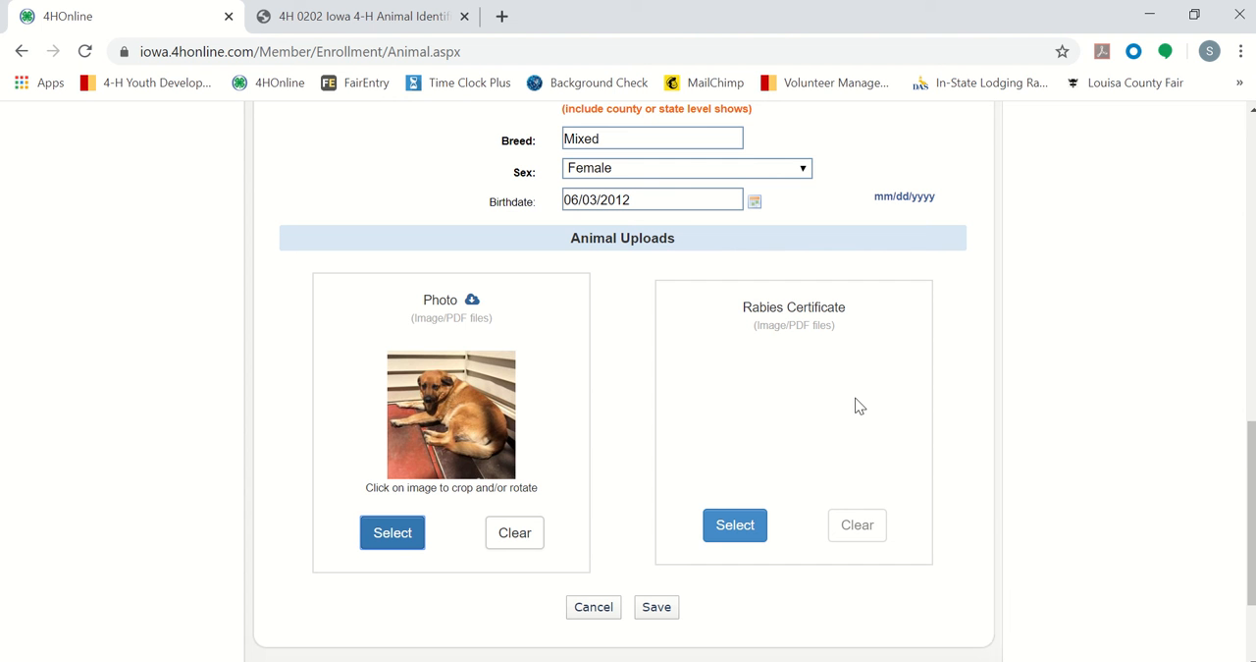
pyautogui.scroll(-1, 910, 614)
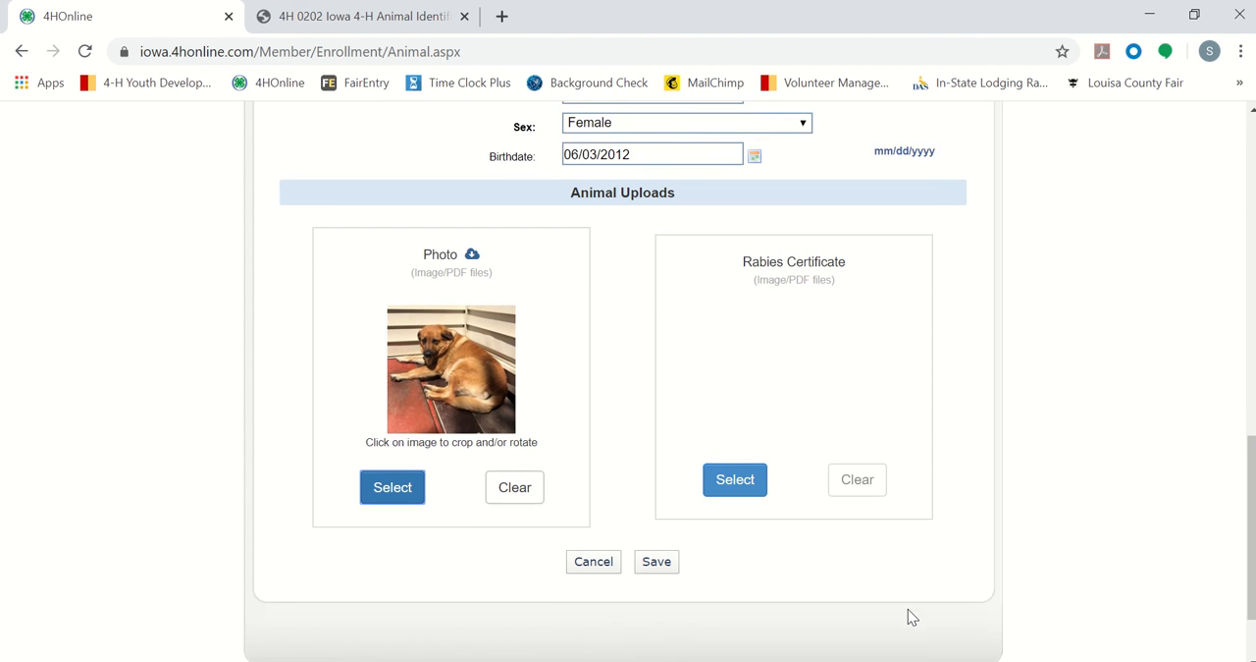
# Step: Save Holly's animal record and bring up the member's Animal List
pyautogui.scroll(-1, 911, 616)
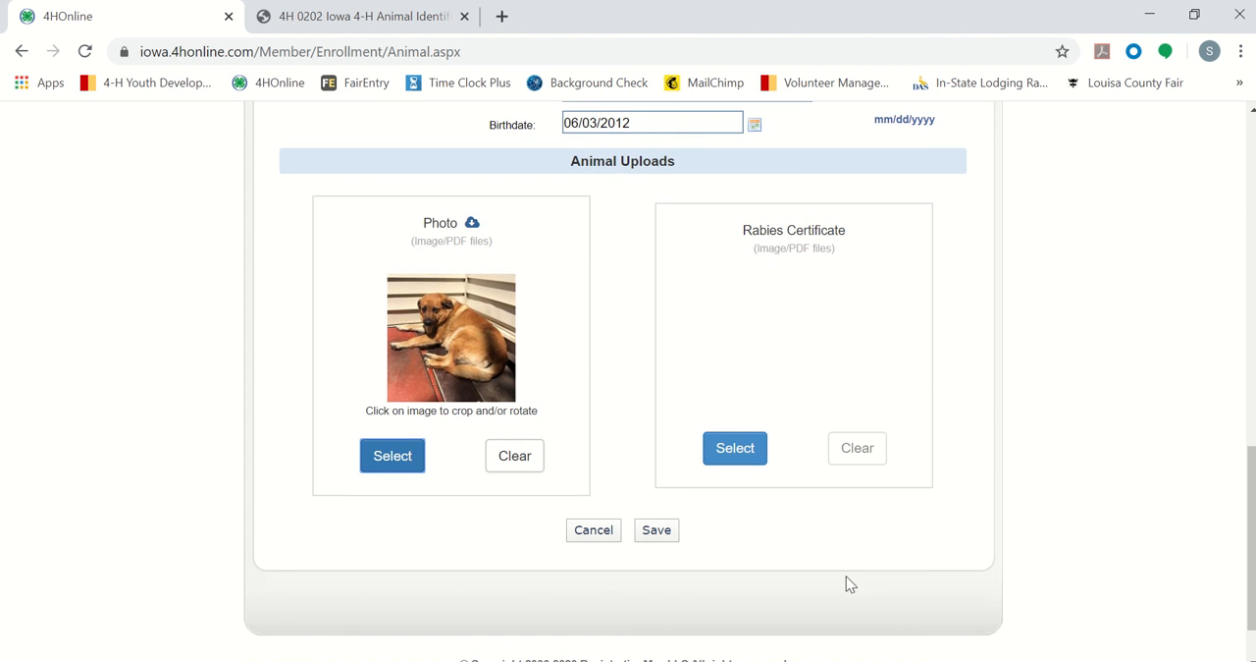
pyautogui.click(664, 535)
pyautogui.scroll(-3, 986, 472)
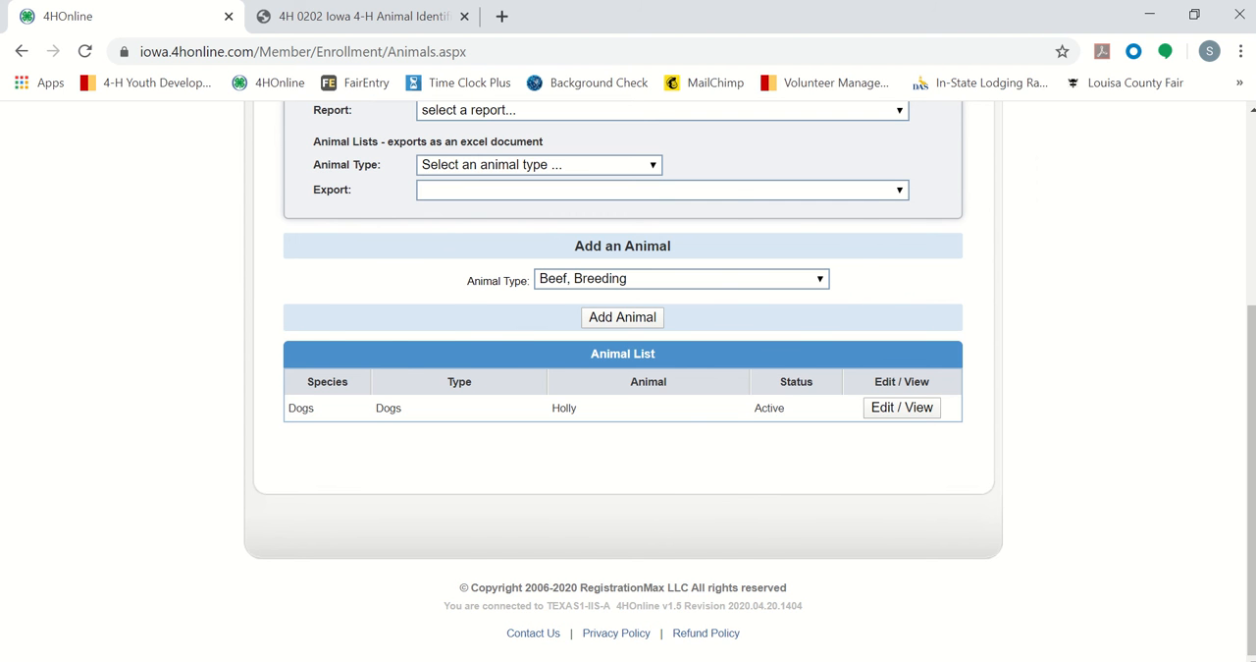
# Step: Check the second Dog slide in the Animal ID PowerPoint presentation, and return to 4HOnline in the browser
pyautogui.click(658, 661)
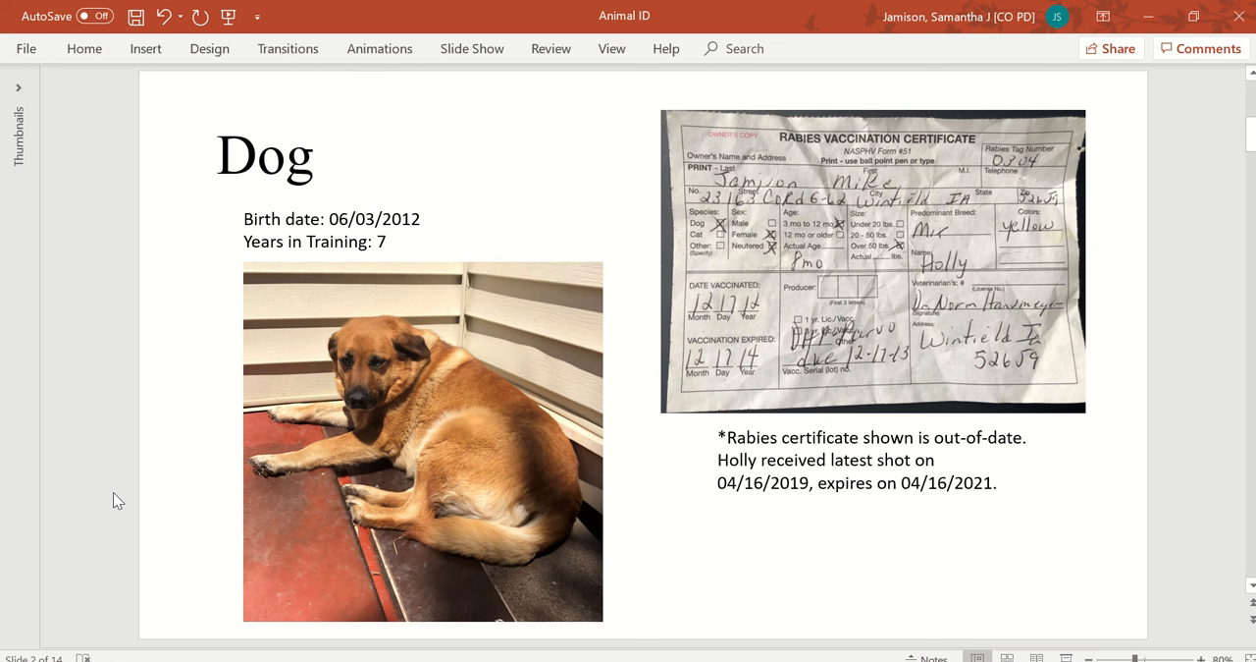
pyautogui.scroll(-1, 113, 492)
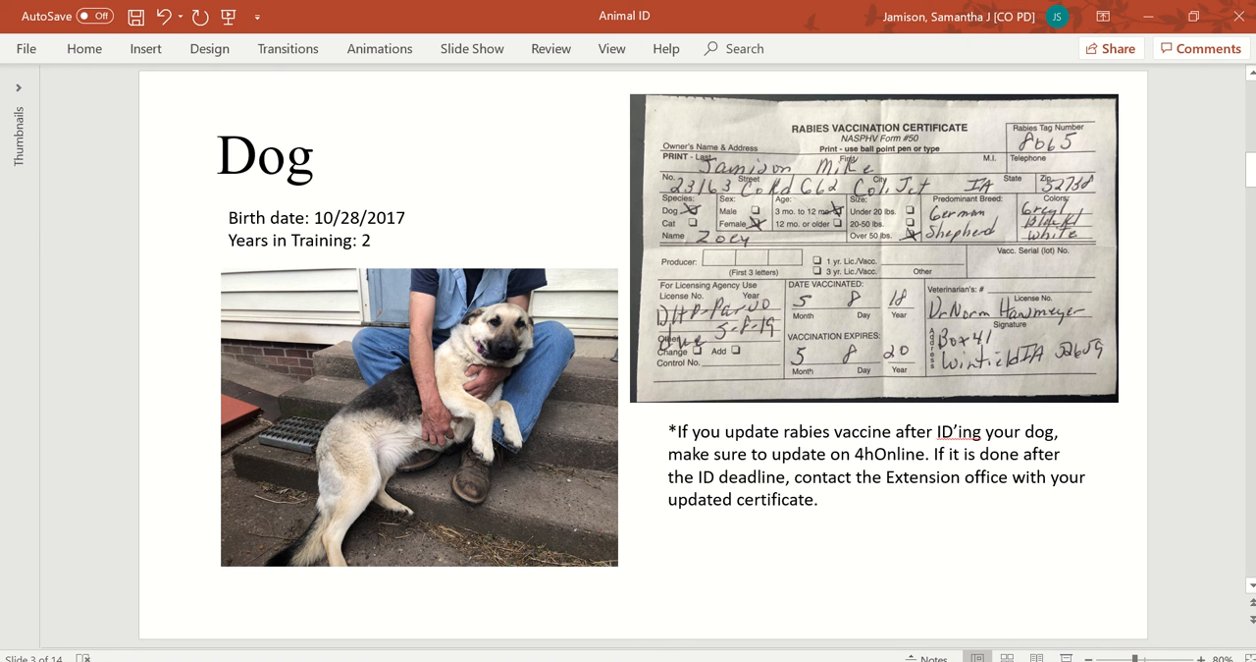
pyautogui.click(510, 659)
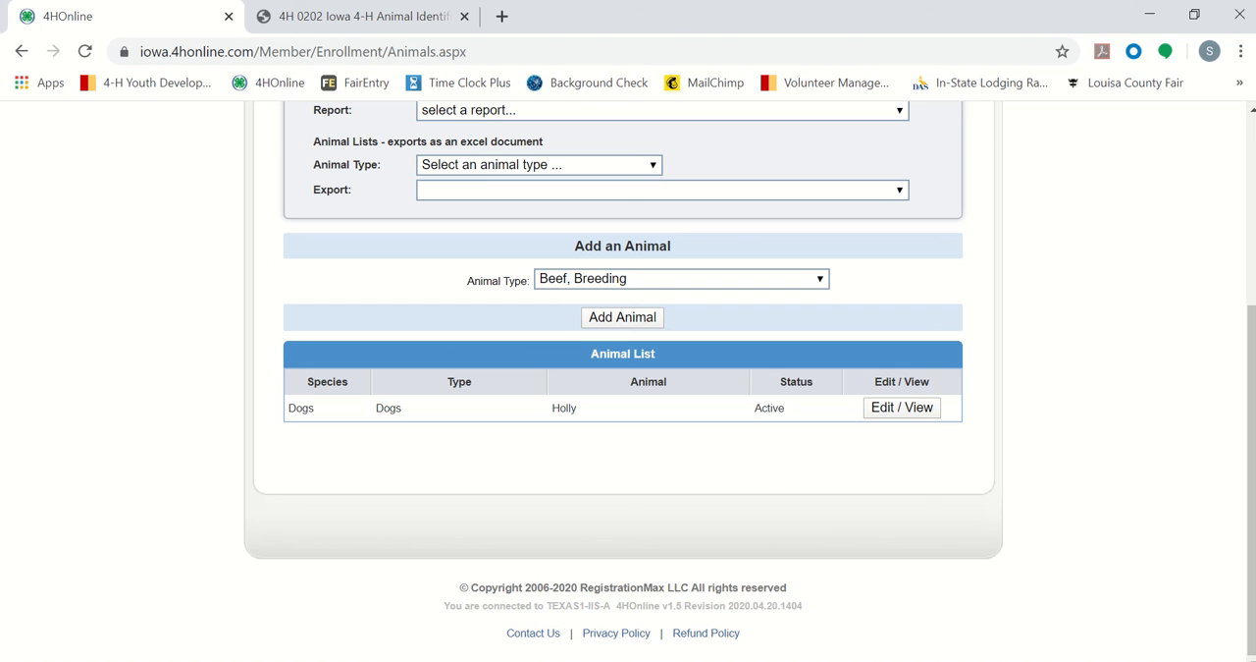
# Step: Add a new animal of type Dogs to the member's record and go to its blank Dogs form
pyautogui.click(588, 284)
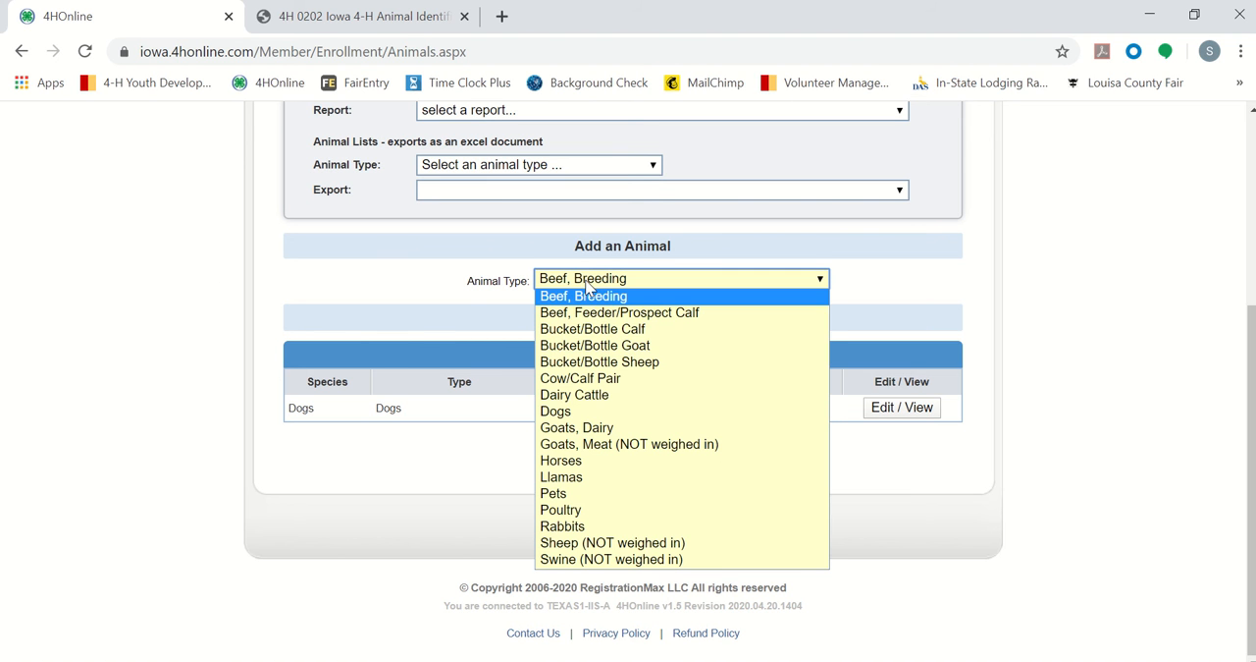
pyautogui.click(562, 411)
pyautogui.click(622, 316)
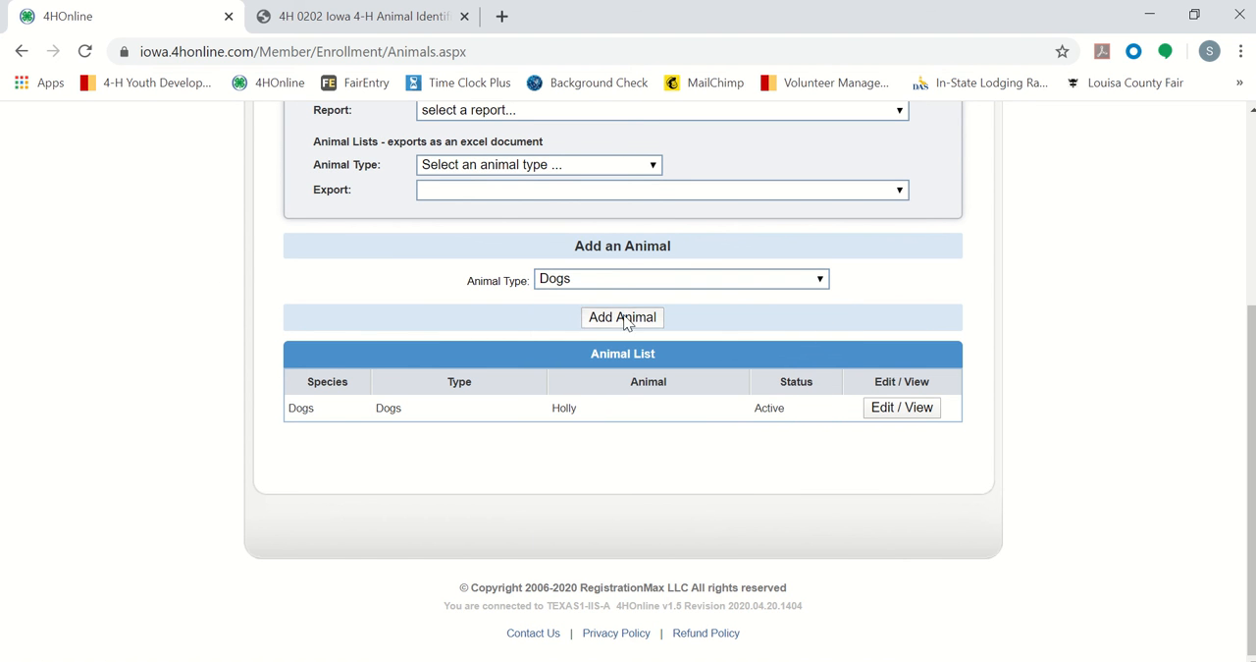
pyautogui.scroll(-4, 441, 292)
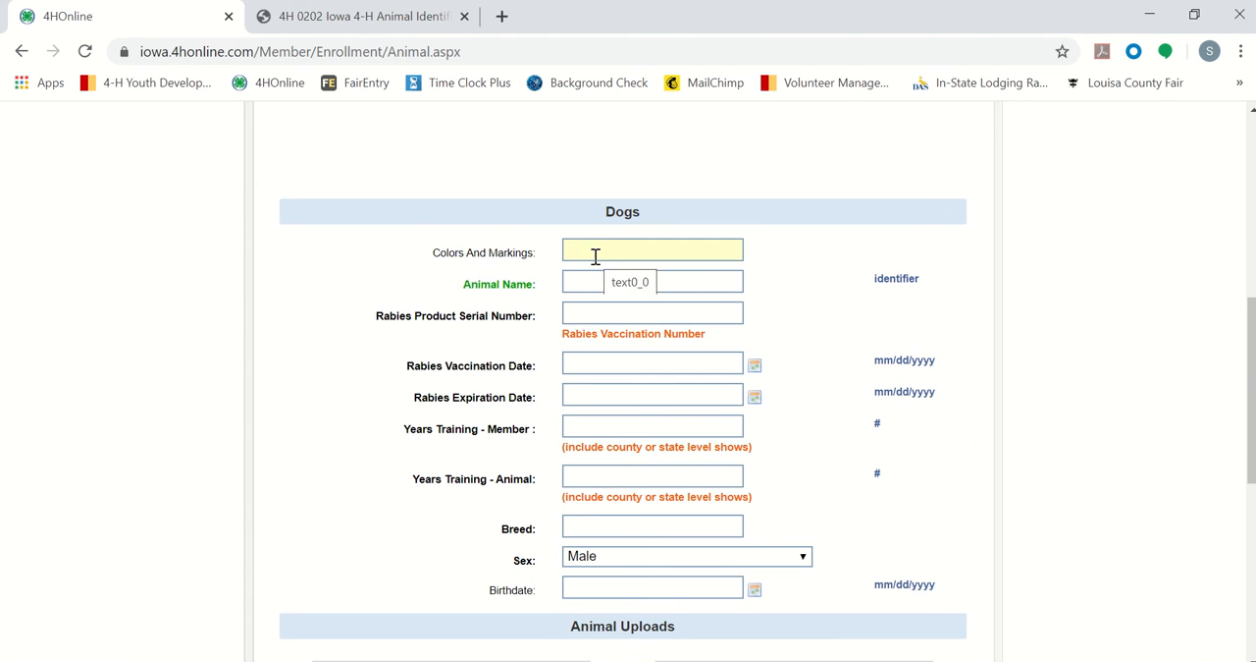
# Step: Enter "black, grey, white" as the new dog's colors and markings
pyautogui.click(596, 251)
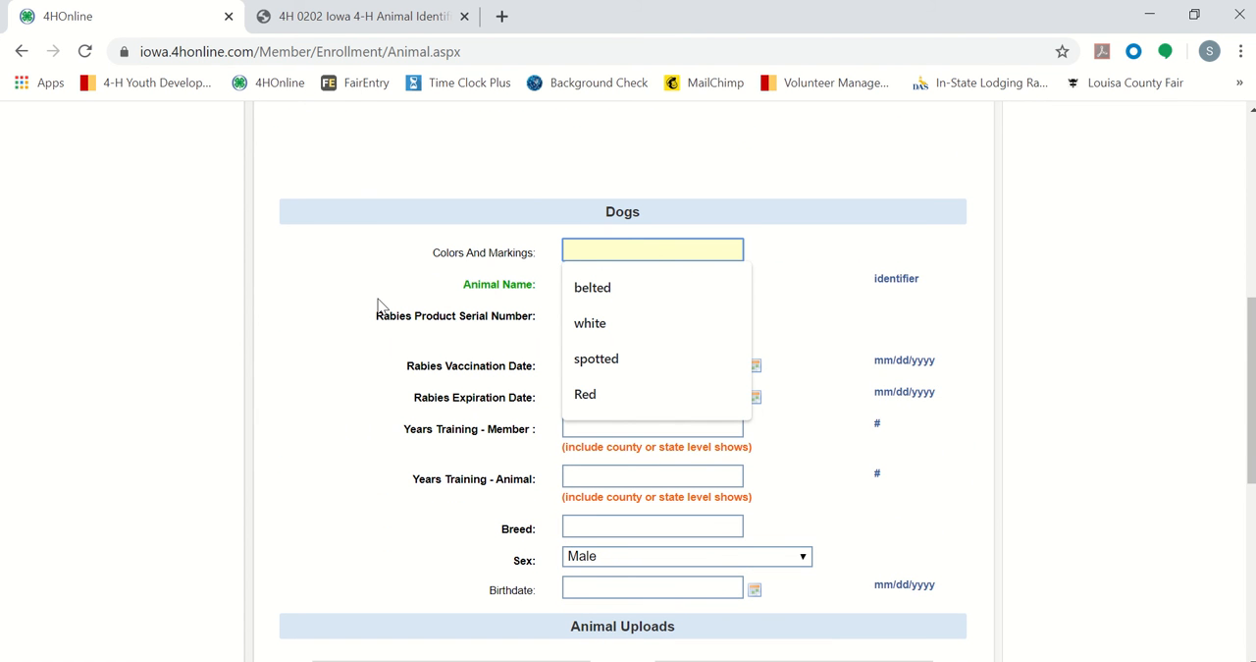
pyautogui.write('black, grey')
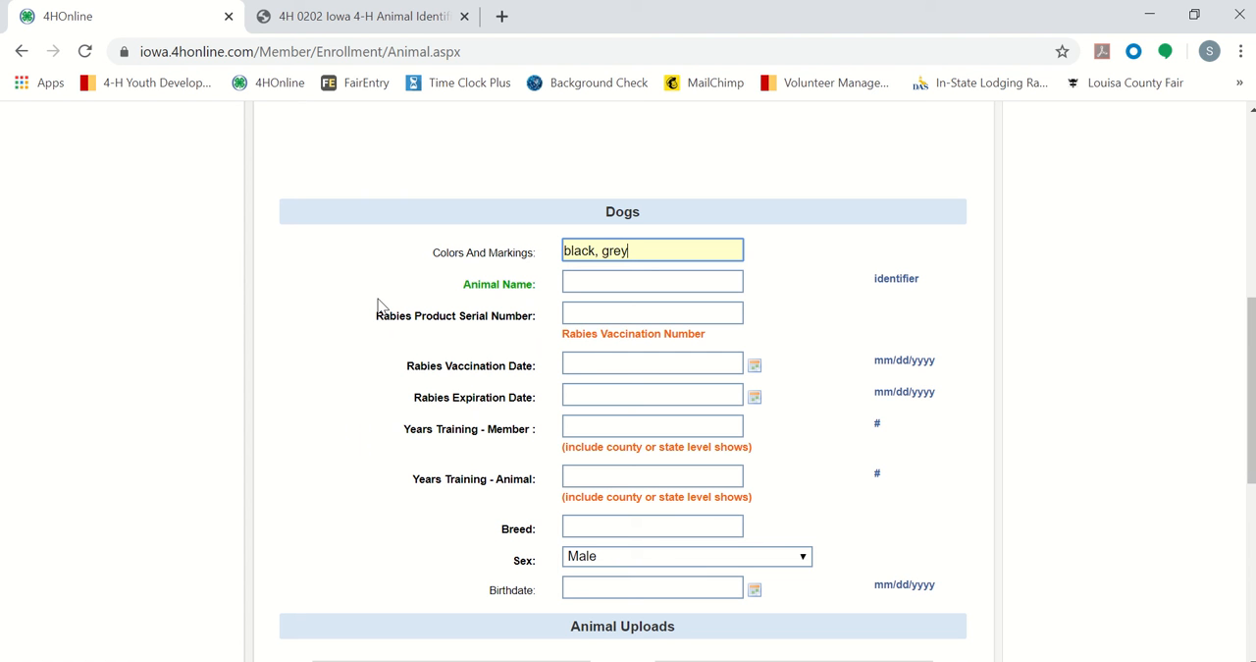
pyautogui.write(', white')
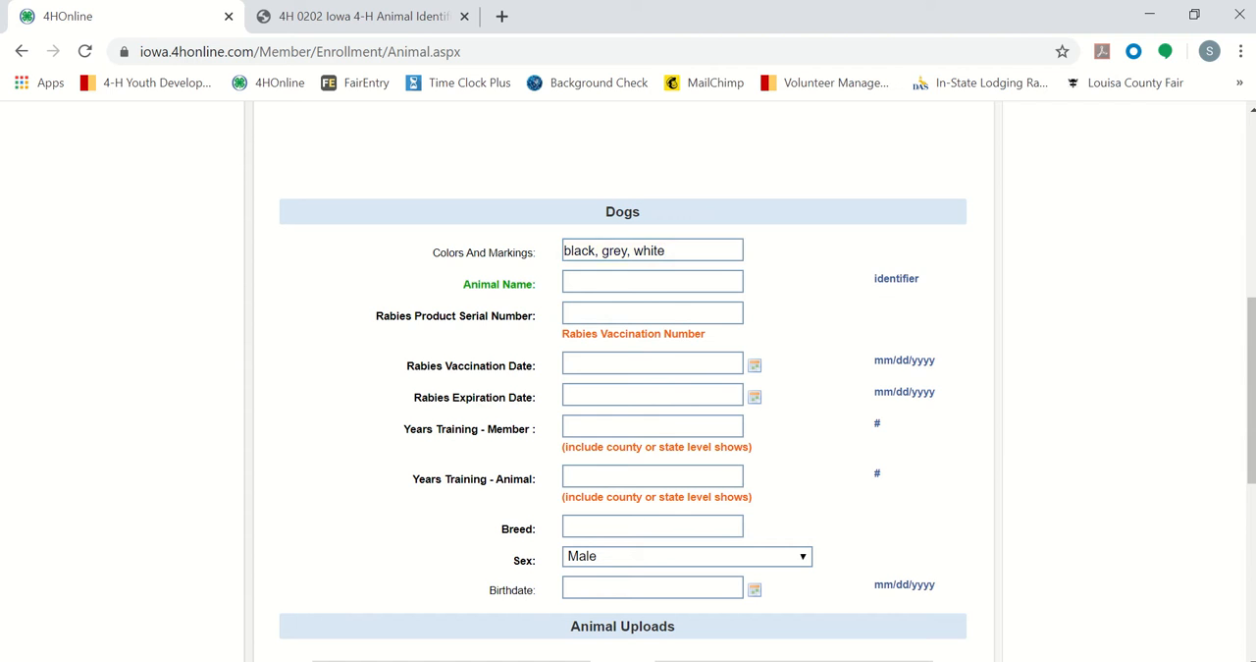
# Step: Check the dog's name on the PowerPoint slide and enter Zoey as the Animal Name in the browser form
pyautogui.hotkey('alt', 'Tab')
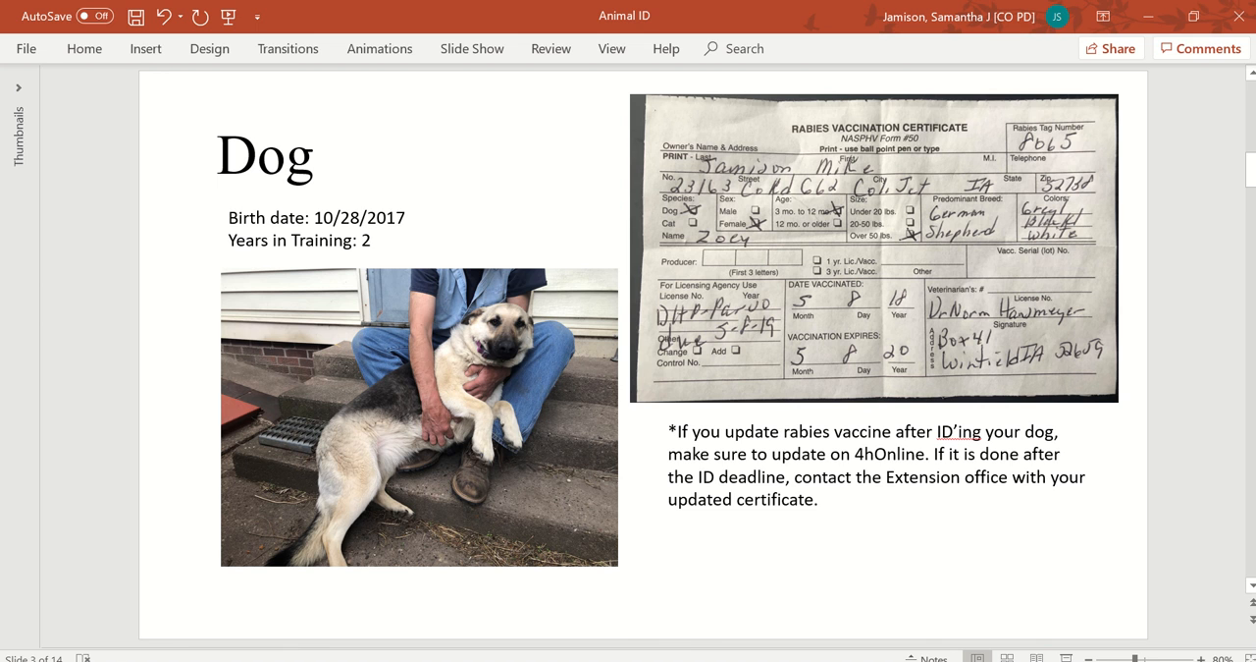
pyautogui.hotkey('alt', 'Tab')
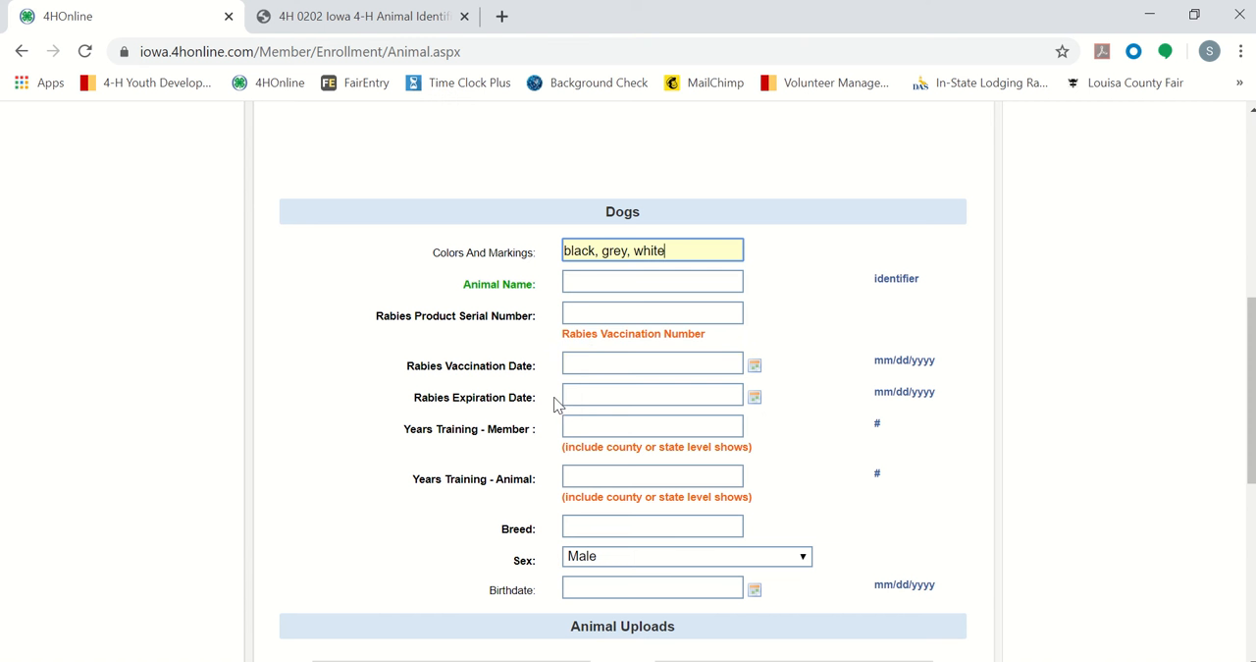
pyautogui.click(599, 283)
pyautogui.write('Zo')
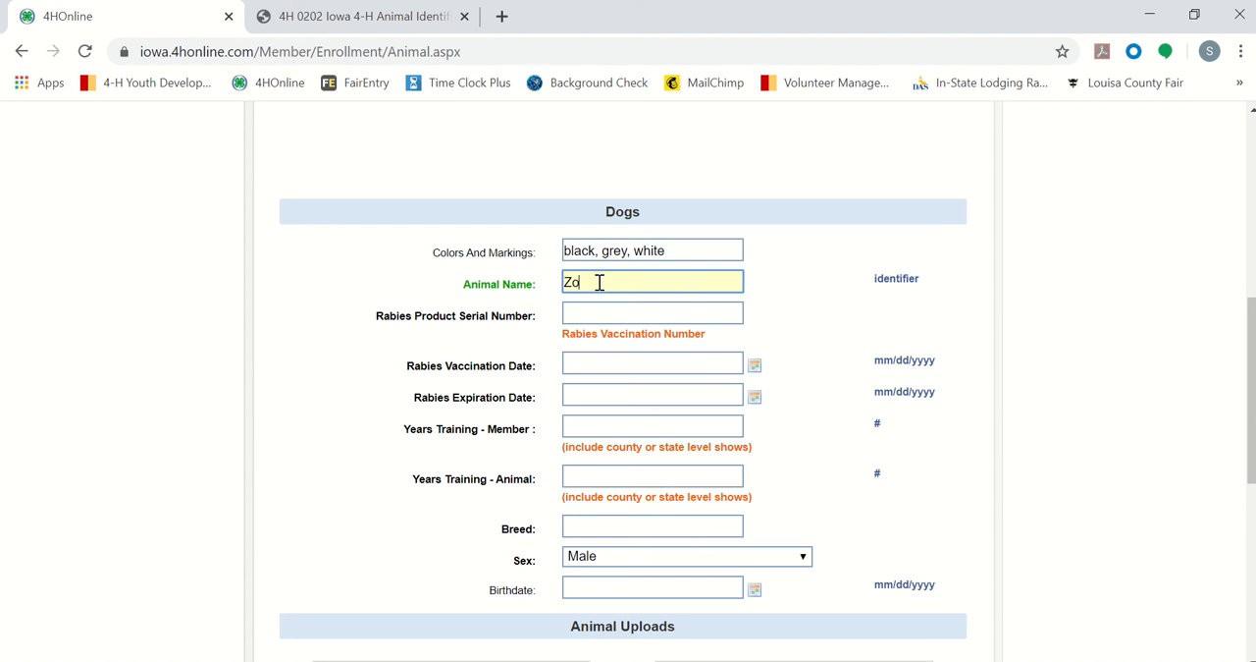
pyautogui.write('ey')
# Step: Look up the rabies tag number on the PowerPoint slide and enter 8065 as the Rabies Product Serial Number in the browser form
pyautogui.click(582, 311)
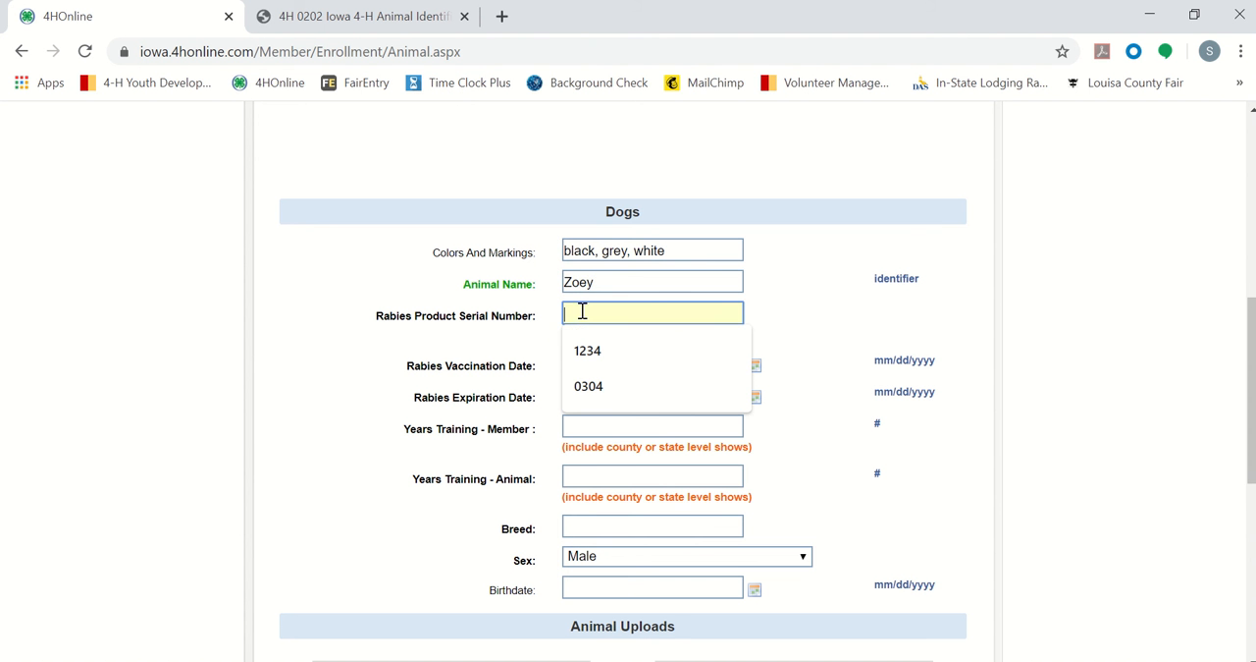
pyautogui.hotkey('alt', 'Tab')
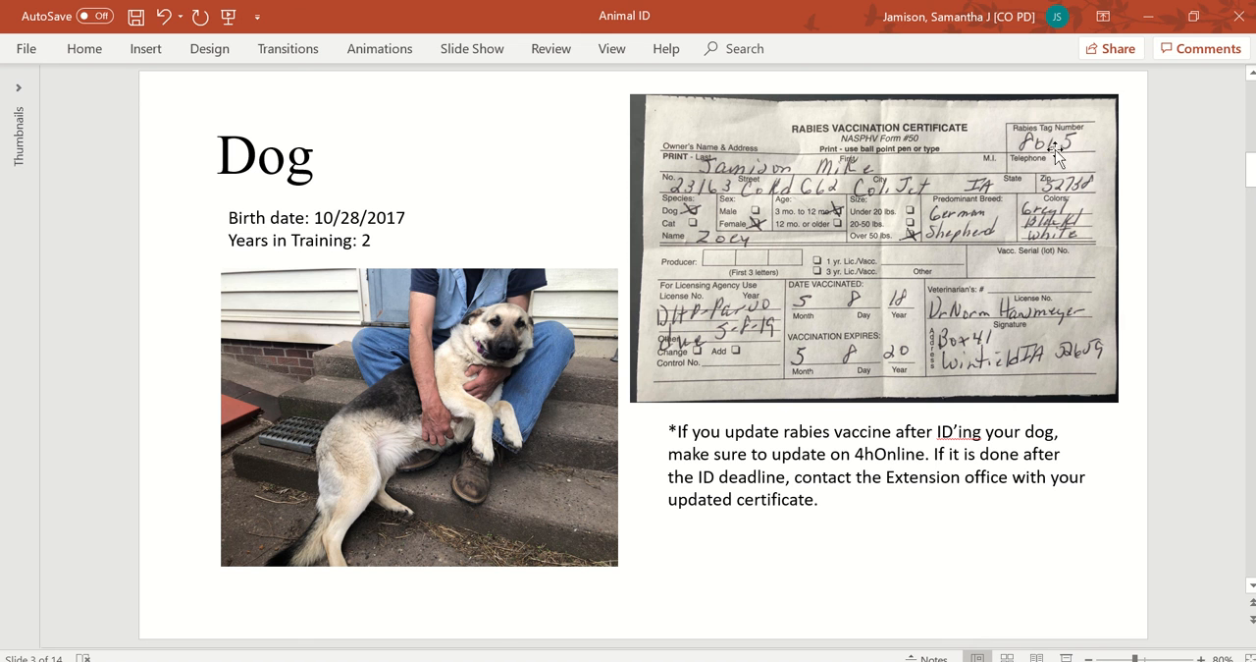
pyautogui.click(530, 661)
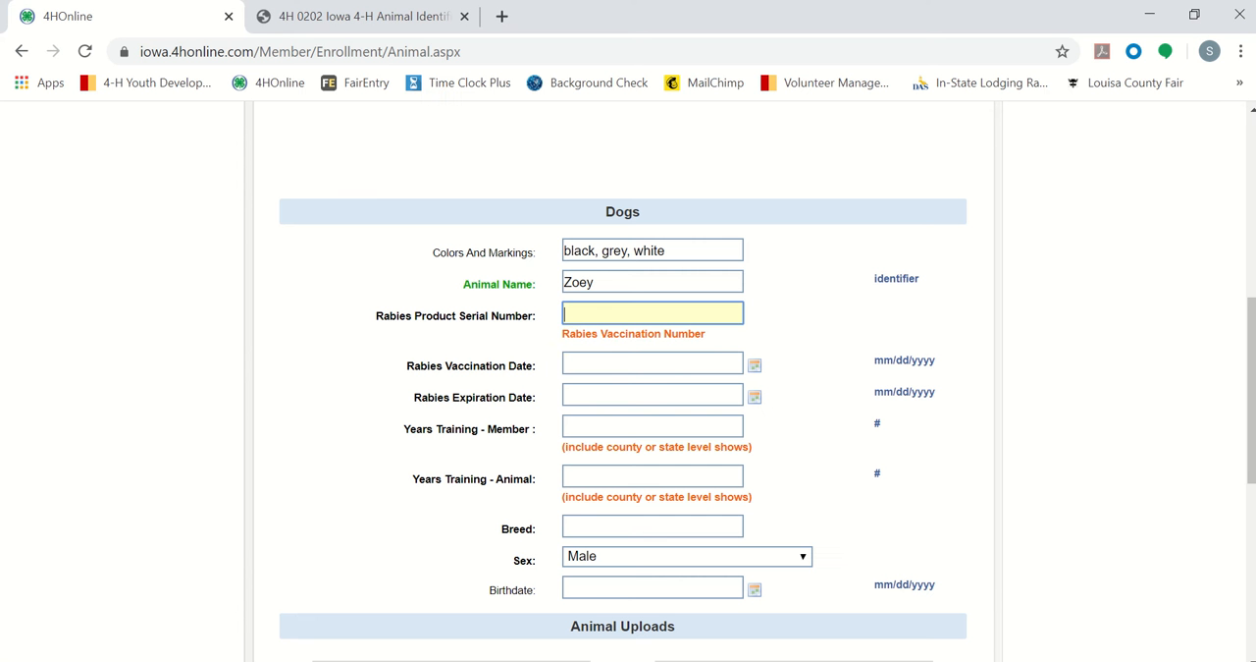
pyautogui.write('8065')
pyautogui.click(415, 474)
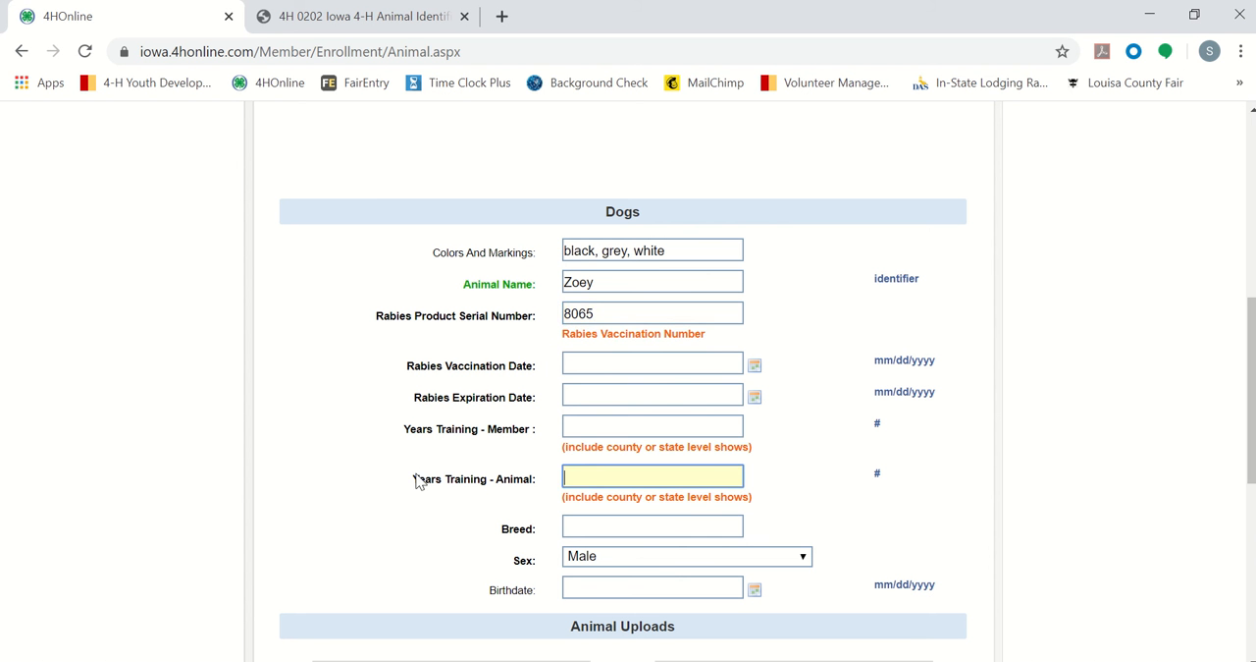
pyautogui.click(488, 554)
pyautogui.click(491, 560)
# Step: Check the rabies certificate on the PowerPoint slide and set Zoey's Rabies Vaccination Date in the browser form to 05/08/2018
pyautogui.hotkey('alt', 'Tab')
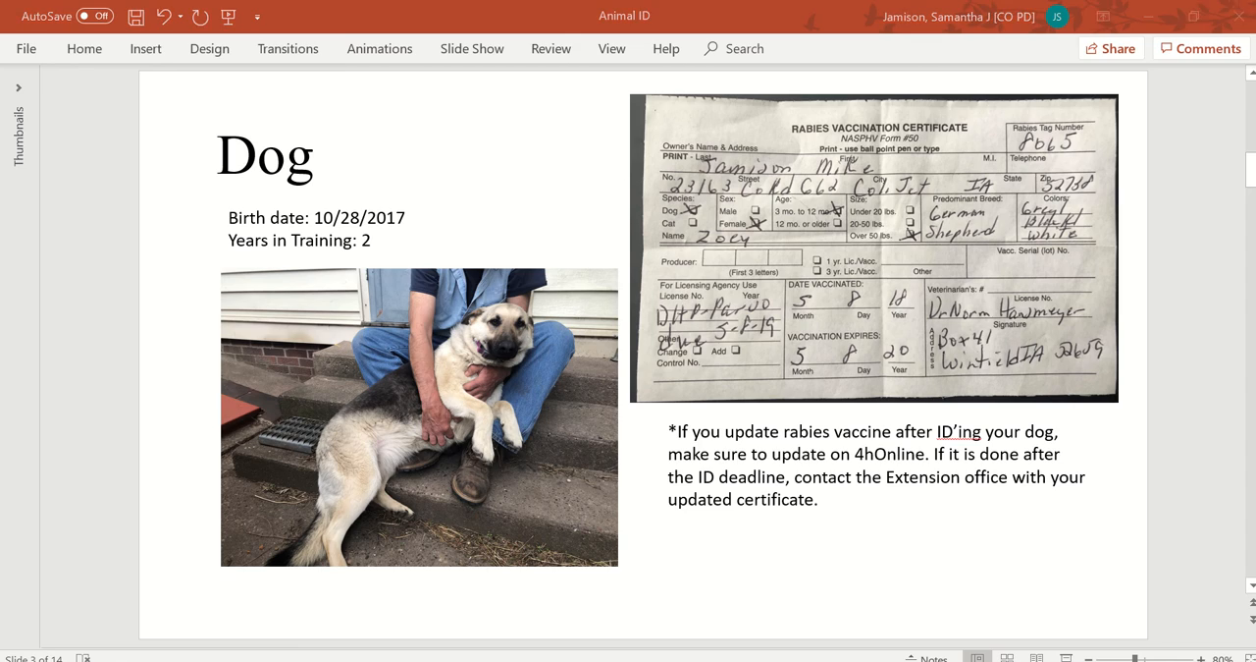
pyautogui.hotkey('alt', 'Tab')
pyautogui.click(638, 365)
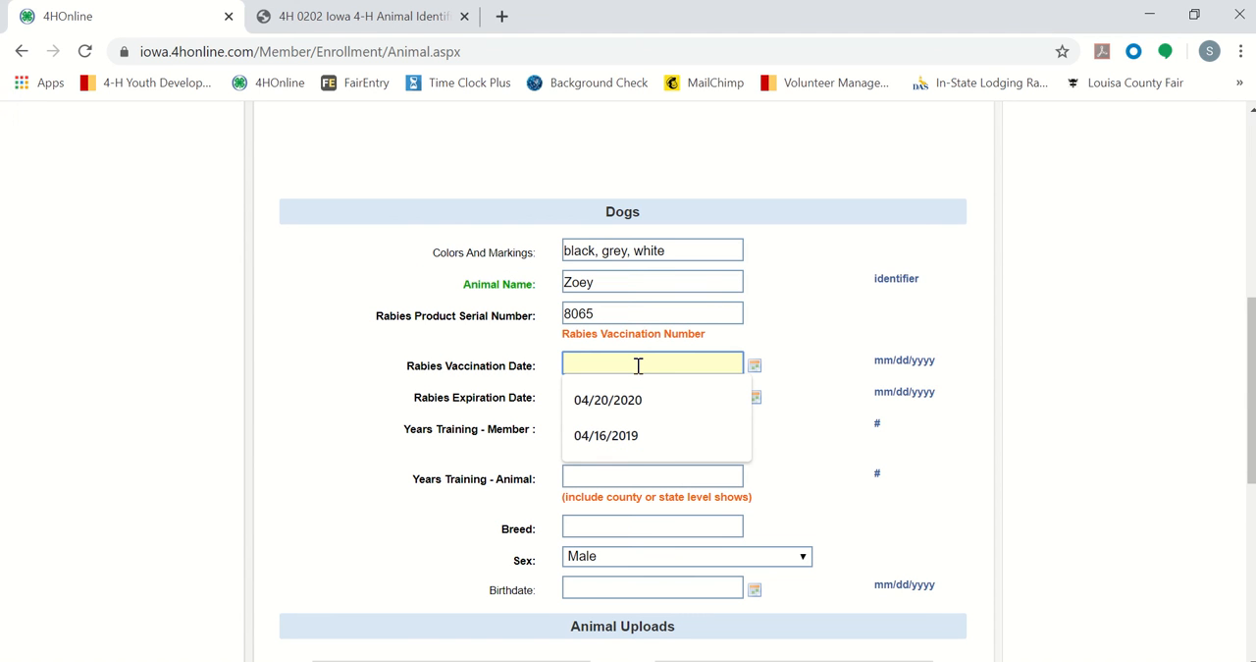
pyautogui.write('05')
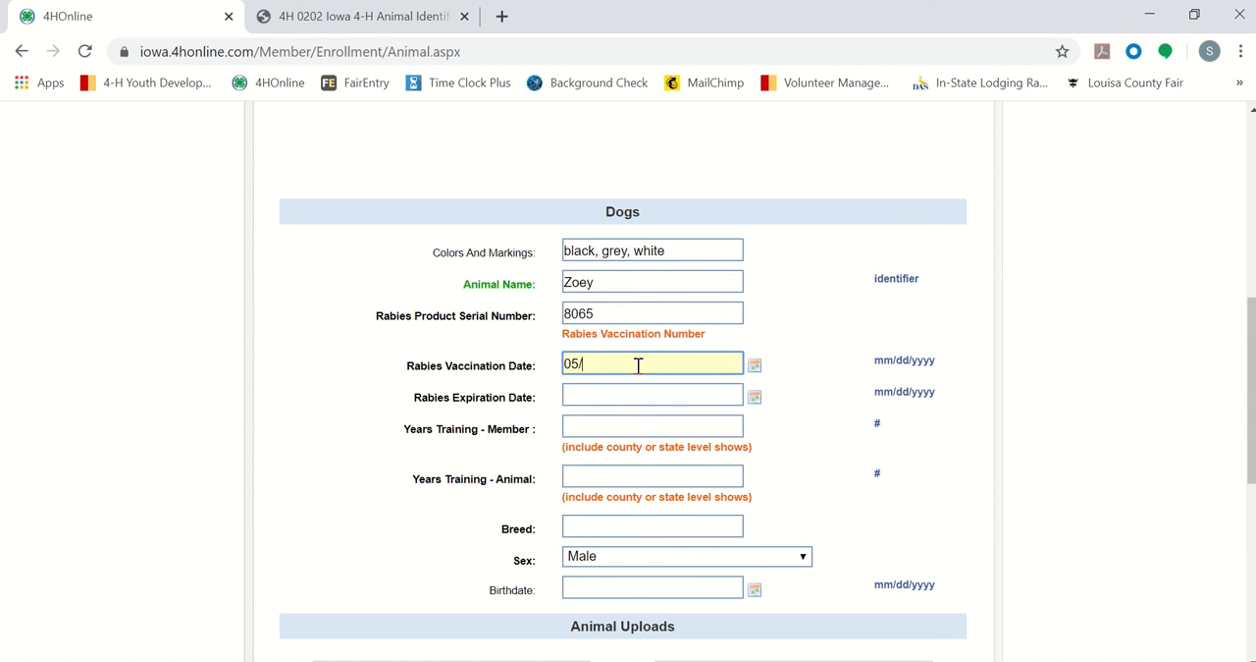
pyautogui.write('/08/2018')
# Step: Set Zoey's Rabies Expiration Date to 05/08/2020 and open the calendar for that date
pyautogui.click(628, 397)
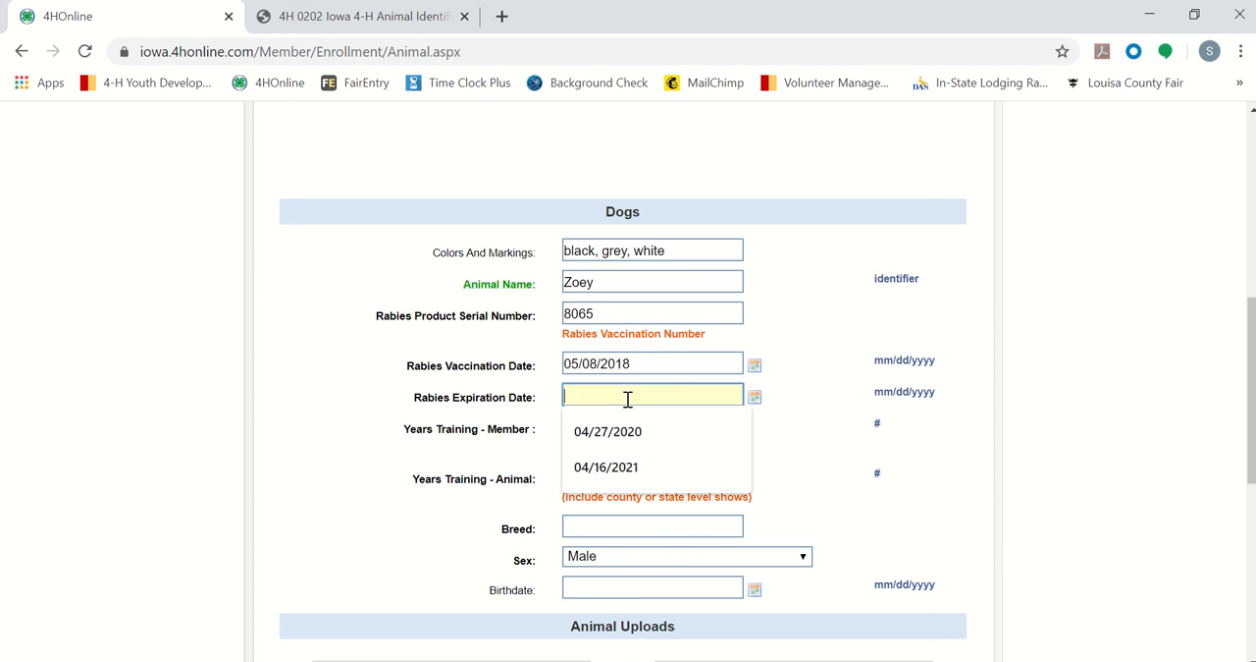
pyautogui.write('05')
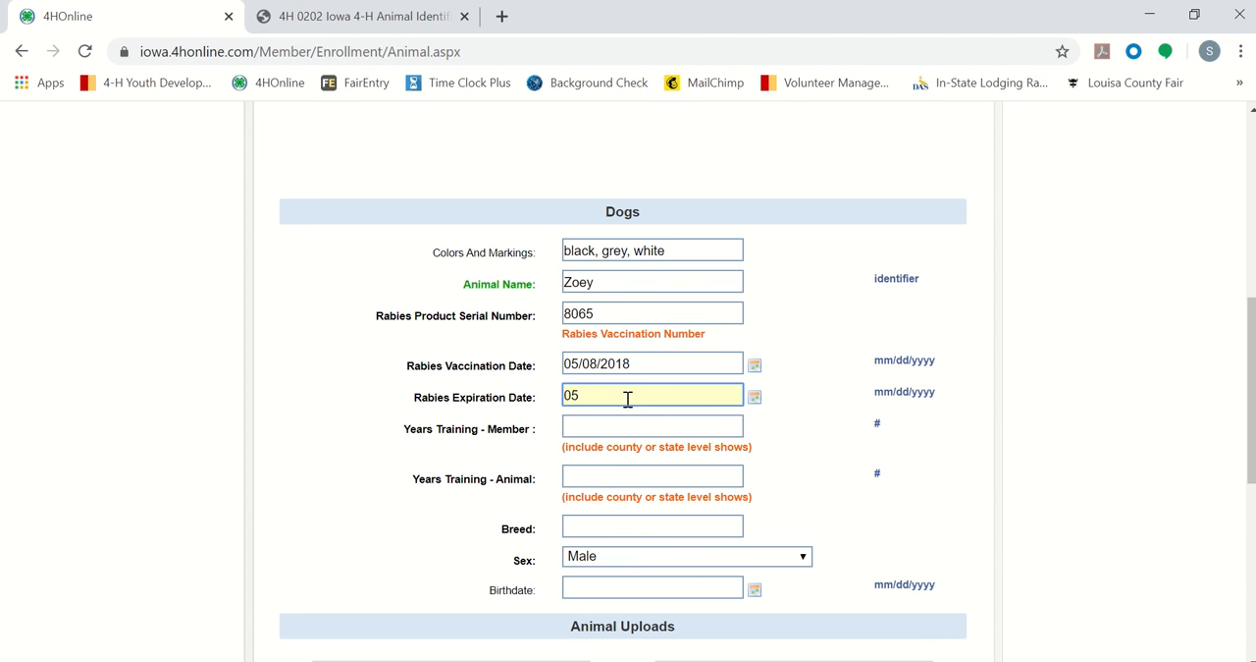
pyautogui.press('BackSpace')
pyautogui.write('5/08/2020')
pyautogui.click(797, 404)
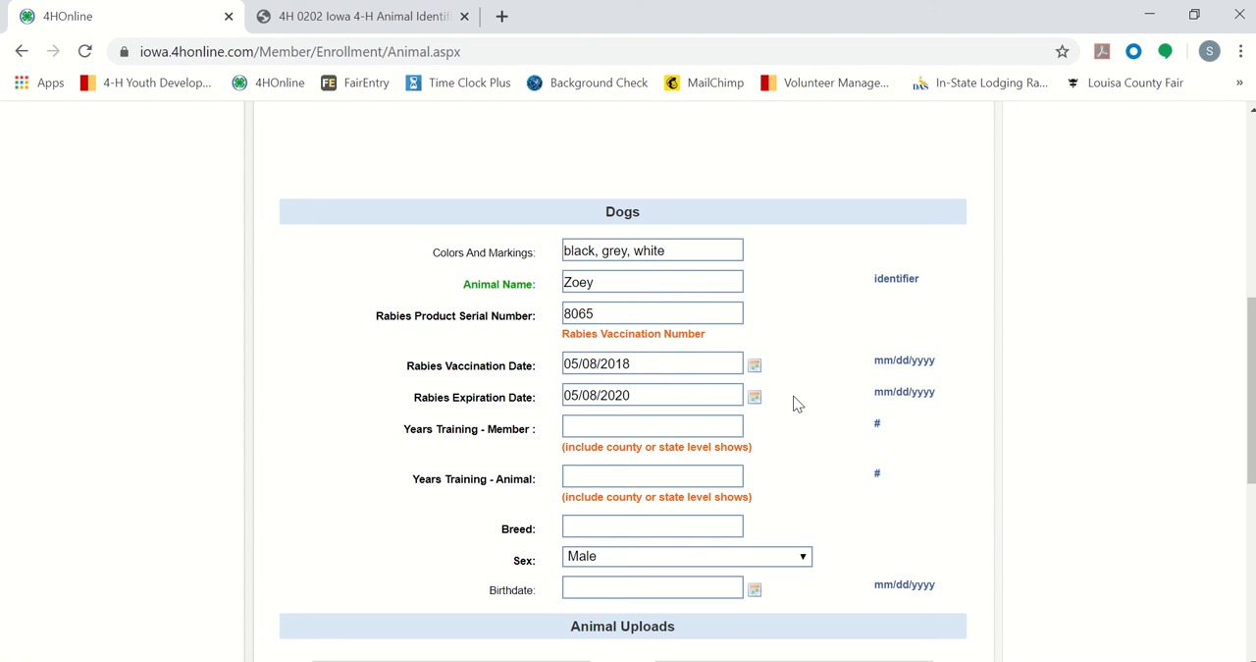
pyautogui.click(755, 397)
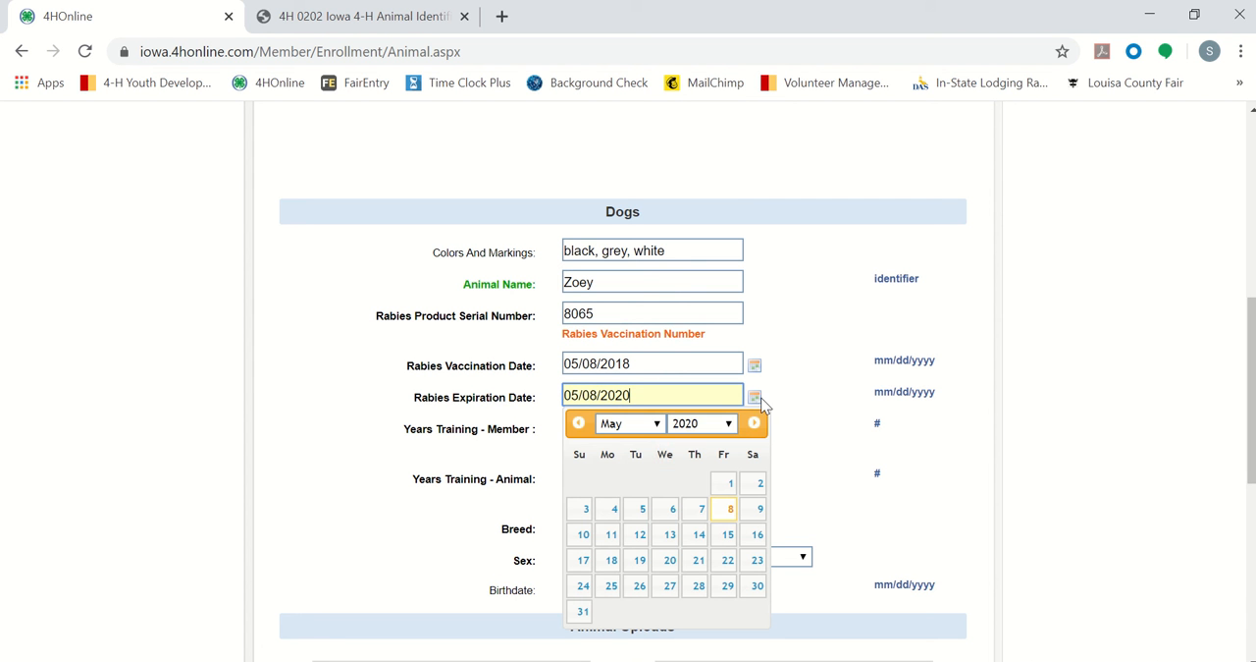
# Step: Close the Rabies Expiration Date calendar, keeping 05/08/2020, and read the rabies vaccine update note on the PowerPoint slide before returning to the browser form
pyautogui.click(715, 427)
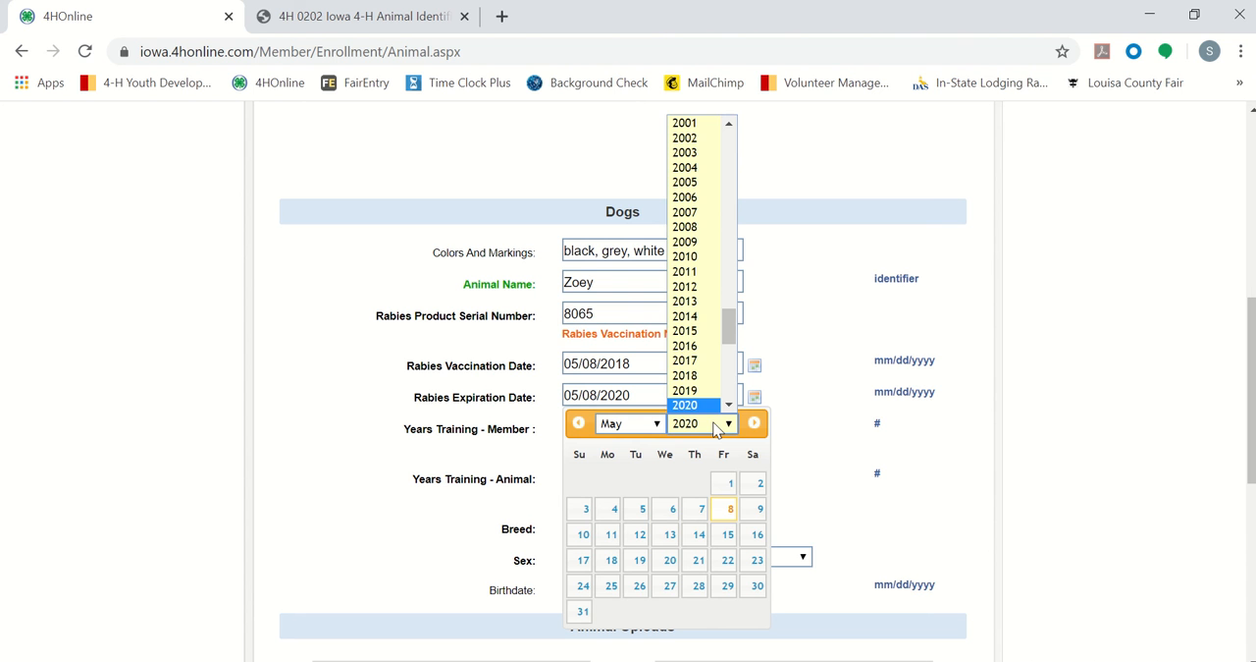
pyautogui.click(829, 443)
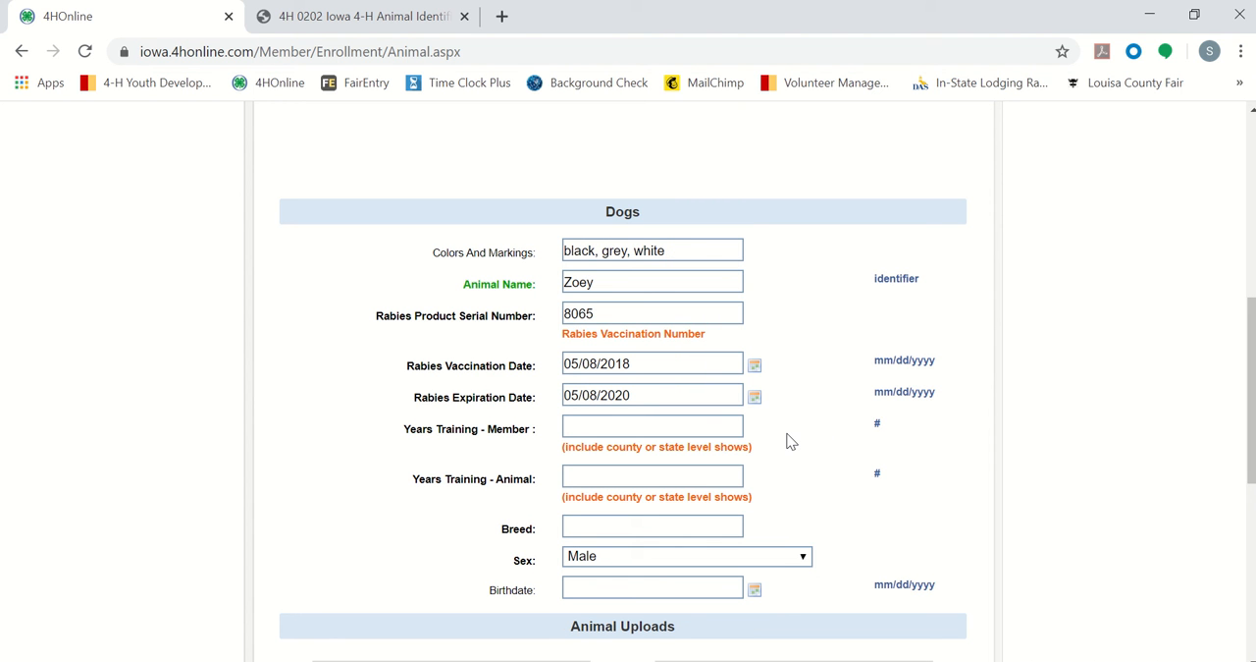
pyautogui.click(658, 660)
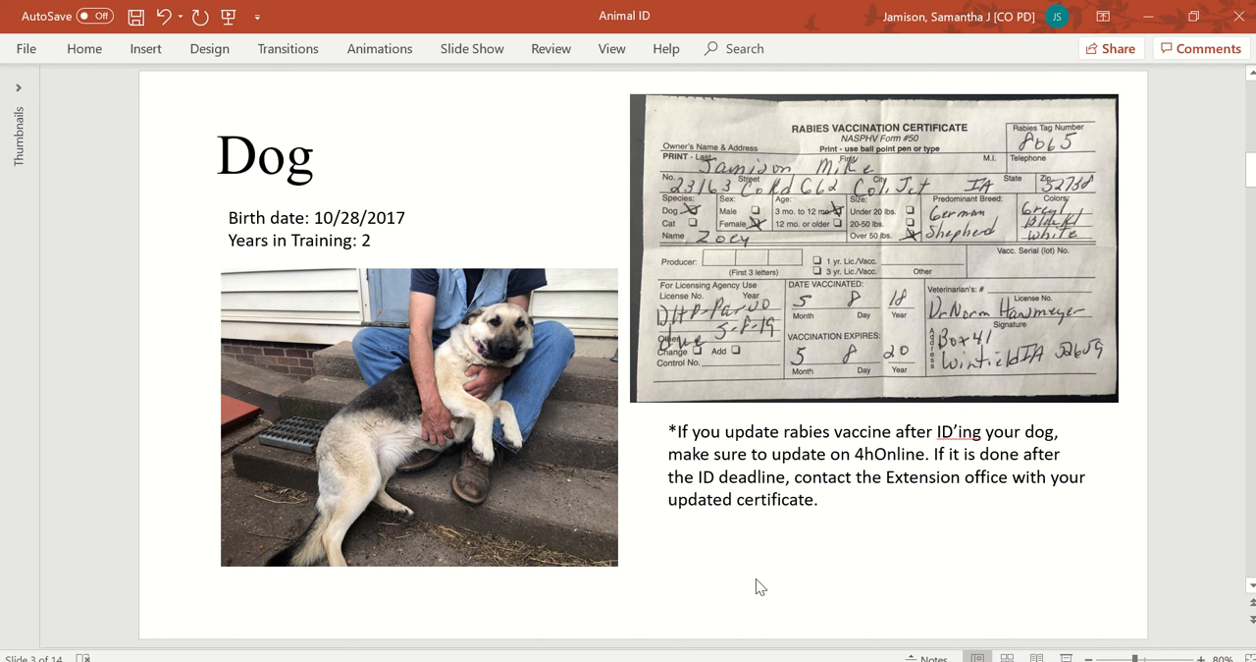
pyautogui.moveTo(510, 661)
pyautogui.click(598, 597)
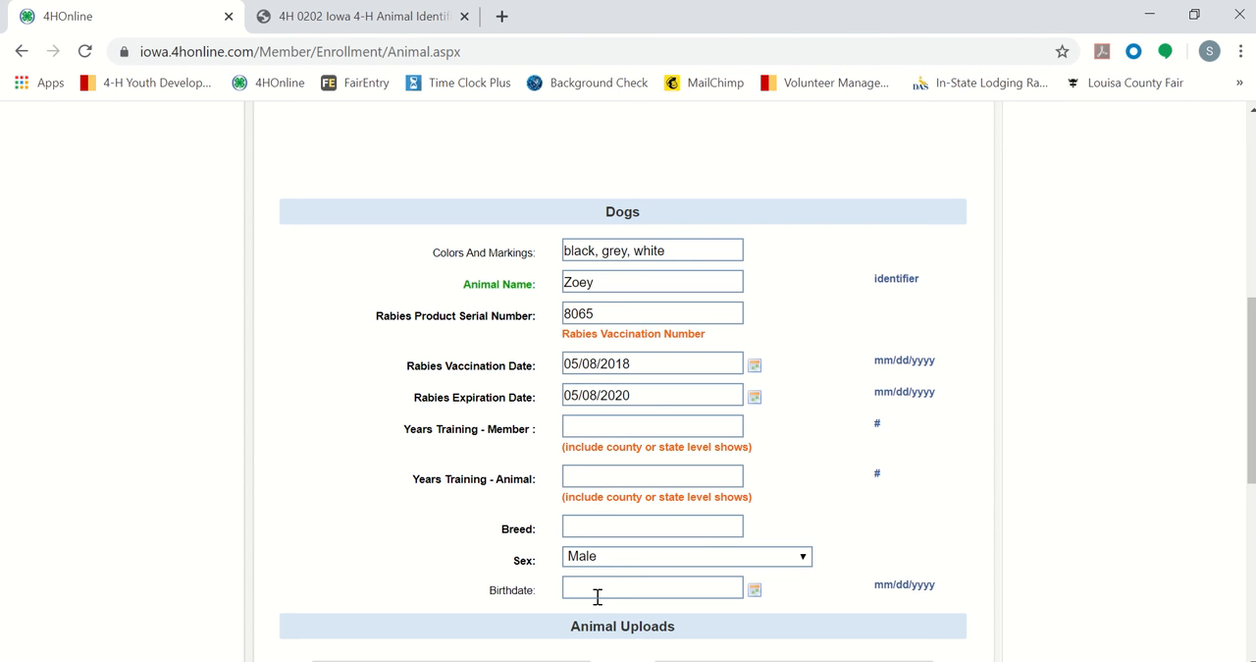
# Step: Highlight the 2020 ID deadline line in the Animal Information text and review the Dogs fields and Rabies Certificate upload area
pyautogui.scroll(4, 805, 455)
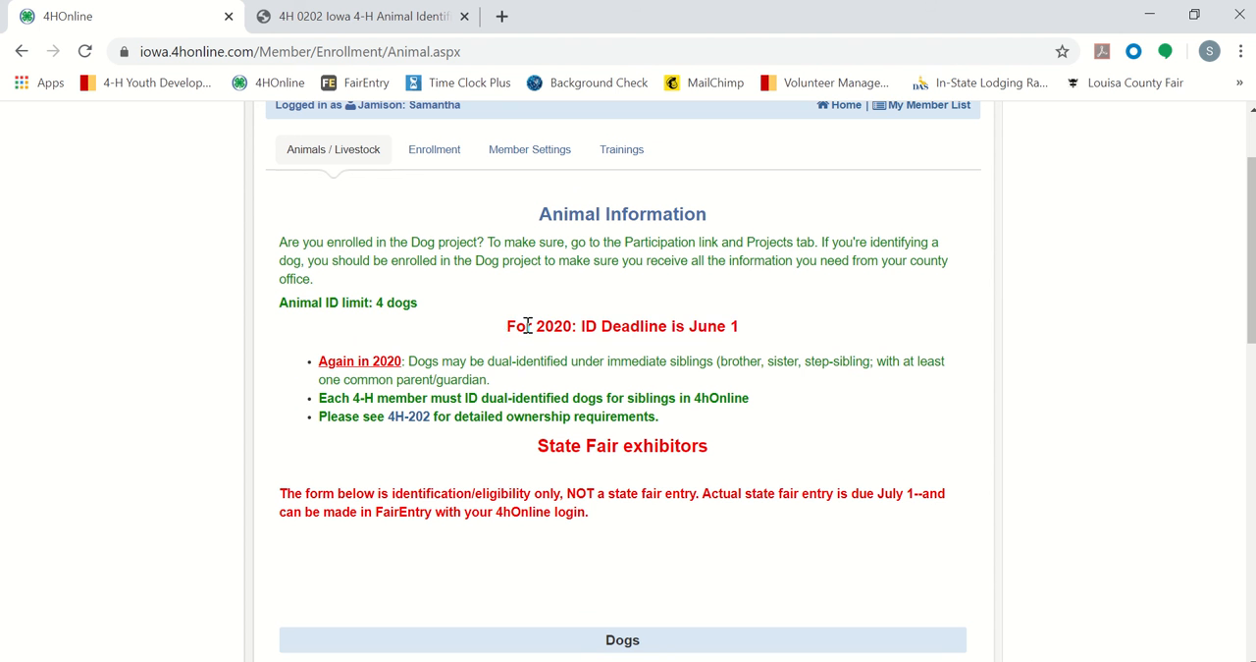
pyautogui.tripleClick(734, 326)
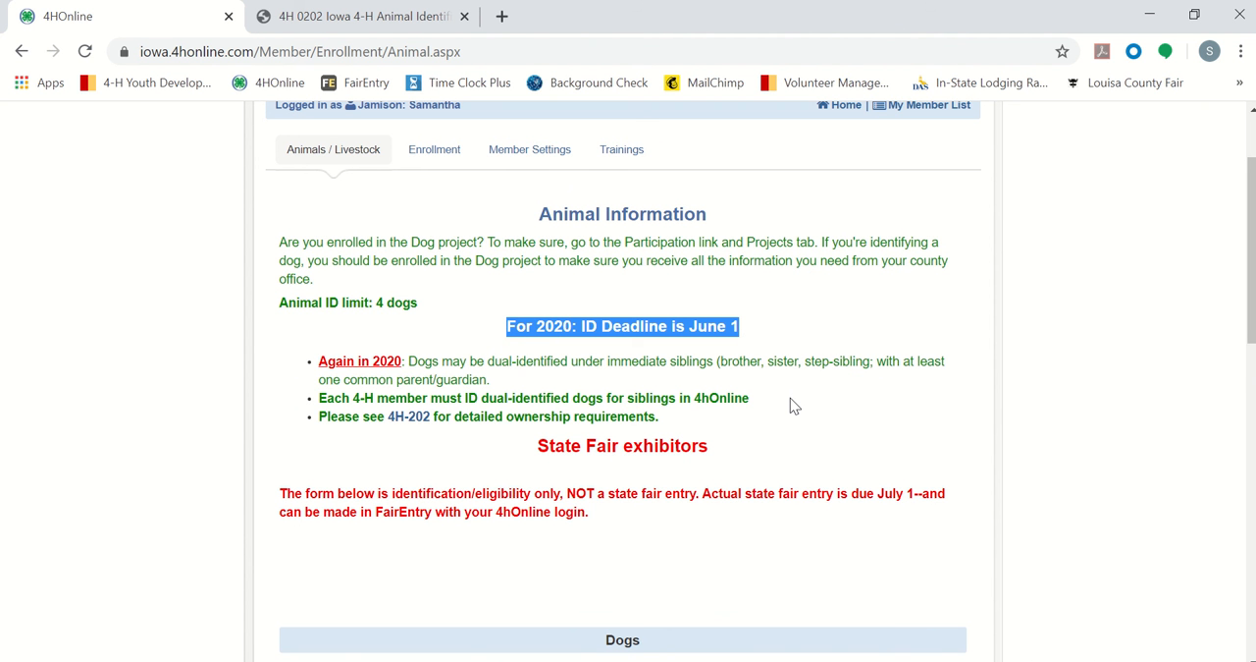
pyautogui.scroll(-4, 793, 405)
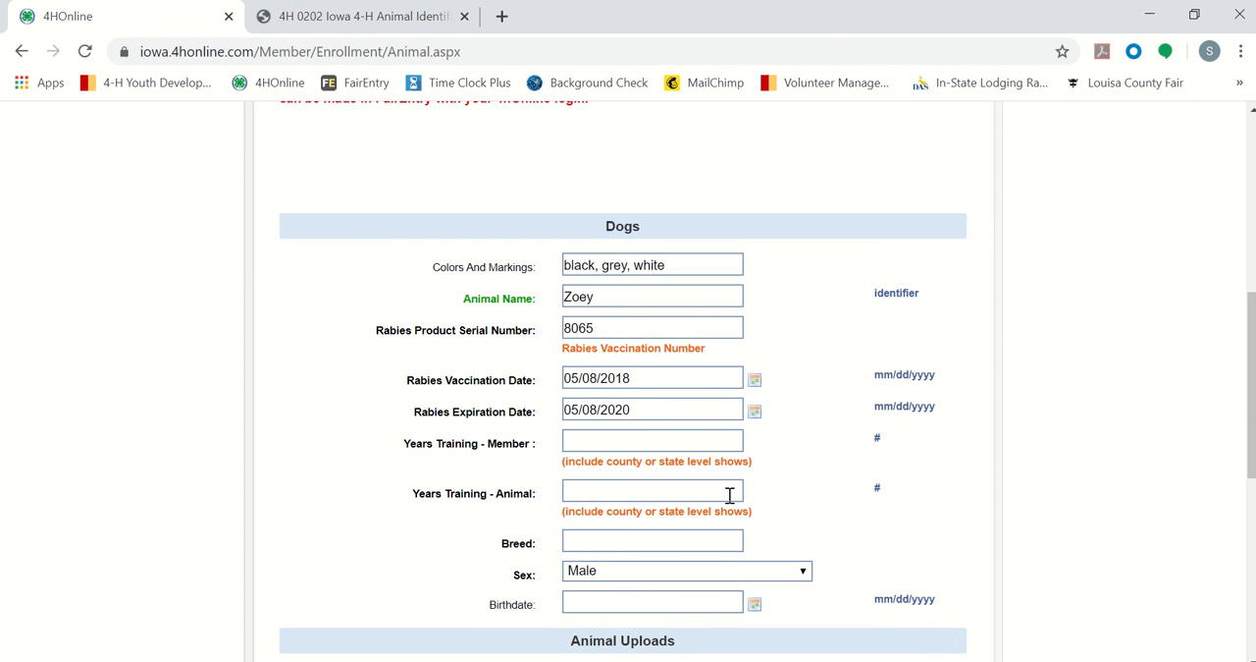
pyautogui.scroll(-5, 780, 407)
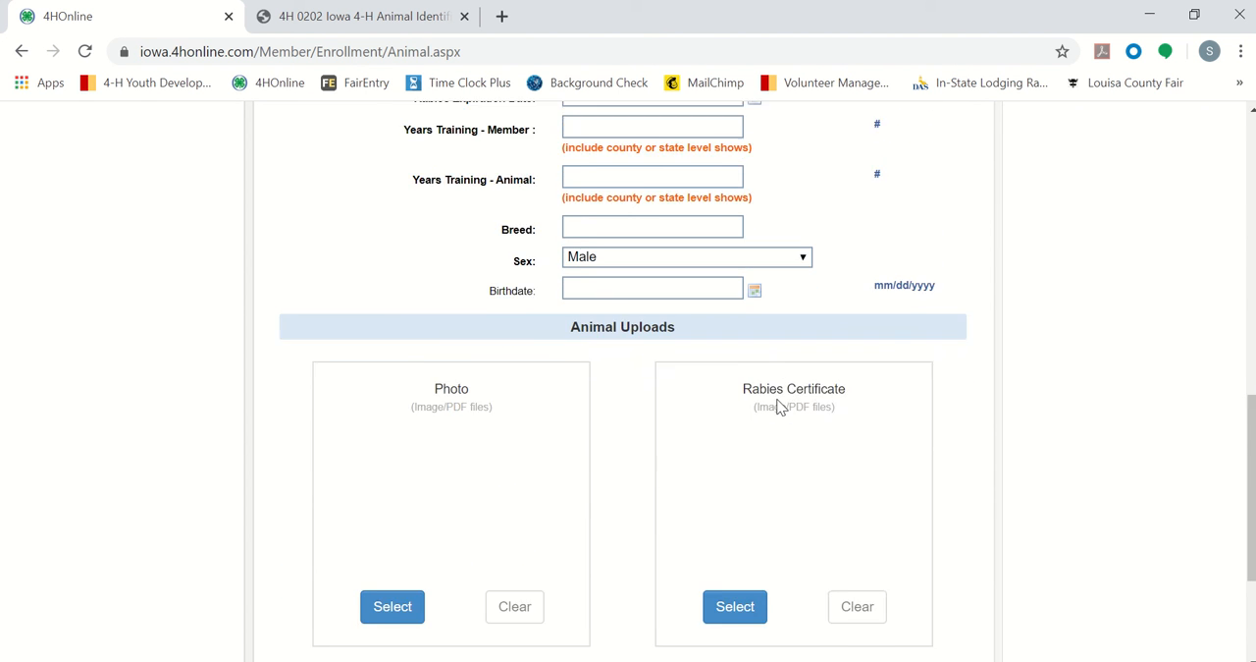
pyautogui.scroll(5, 781, 407)
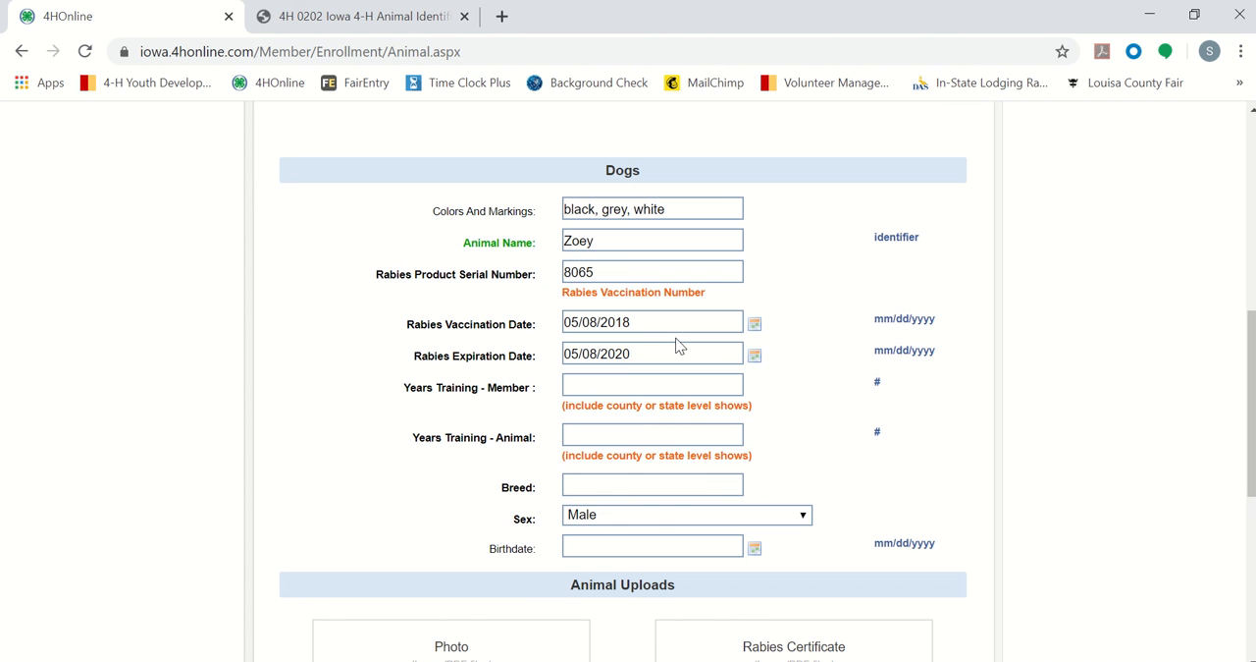
pyautogui.click(847, 422)
# Step: Check the dog details and rabies note on the PowerPoint slide against the browser form's remaining fields and Animal Uploads section
pyautogui.click(658, 659)
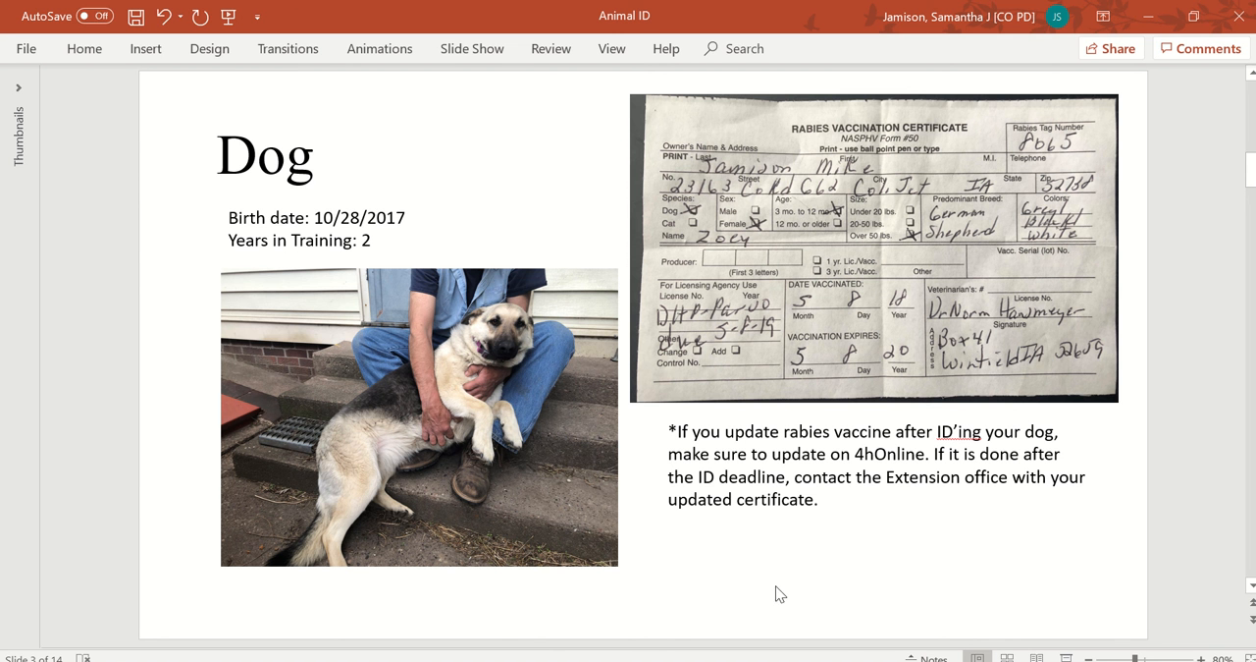
pyautogui.hotkey('alt', 'Tab')
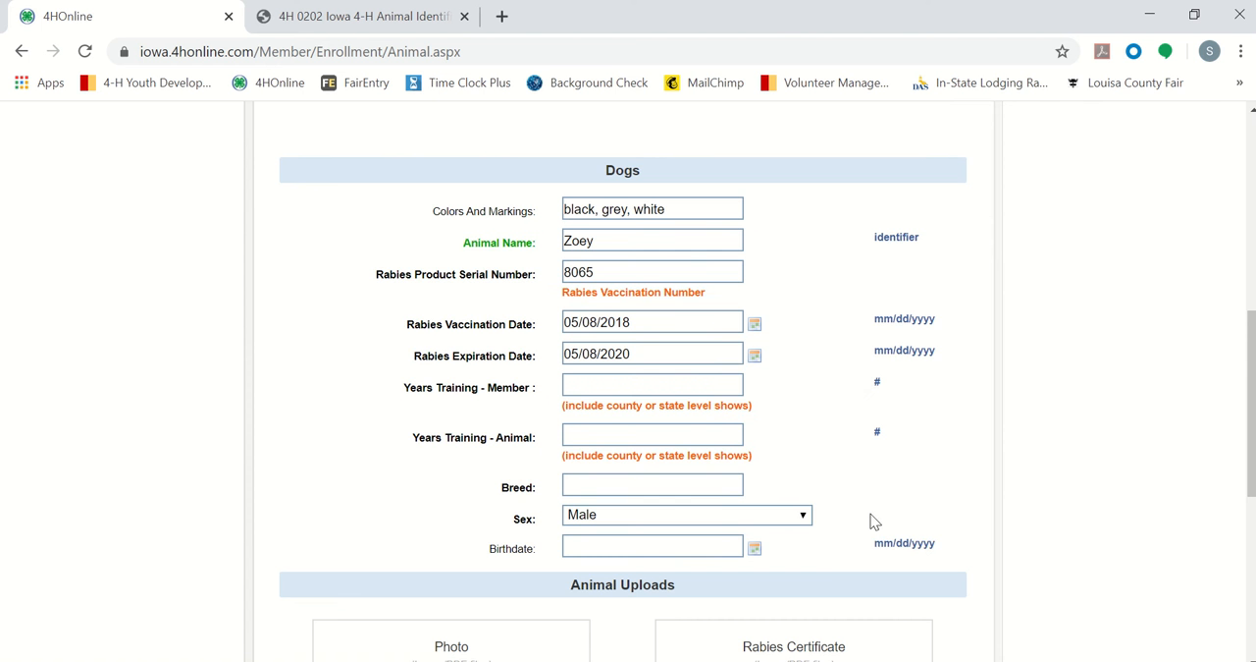
pyautogui.scroll(-2, 873, 520)
pyautogui.scroll(-4, 873, 520)
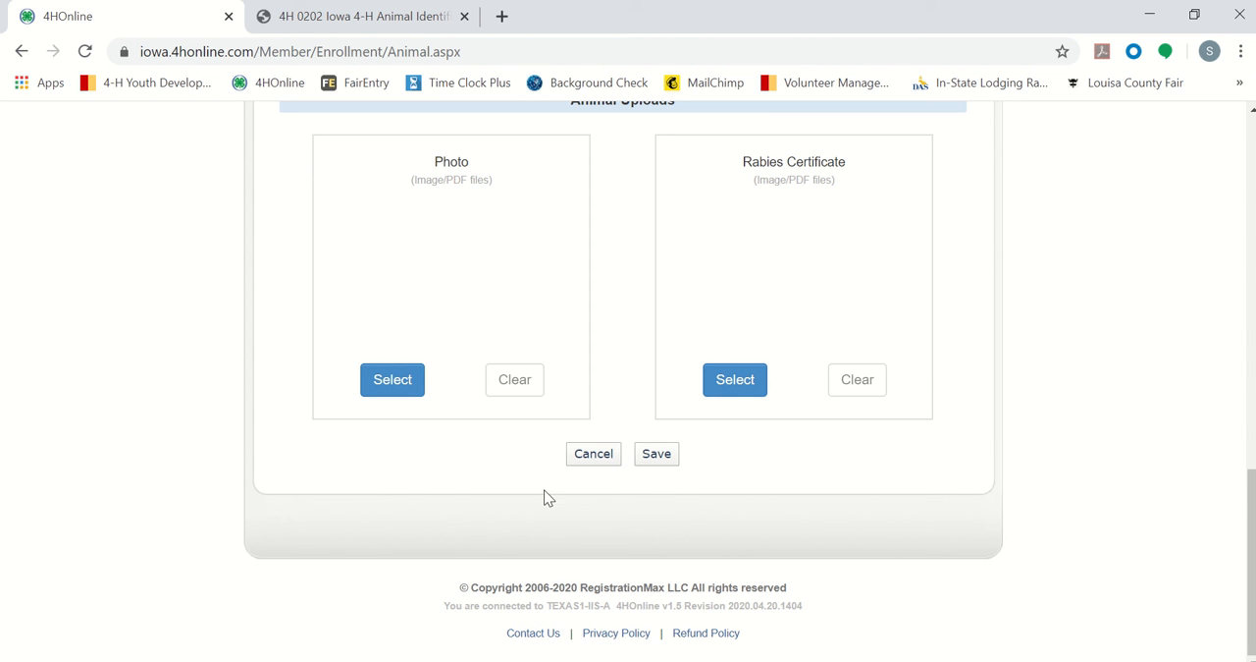
pyautogui.hotkey('alt', 'Tab')
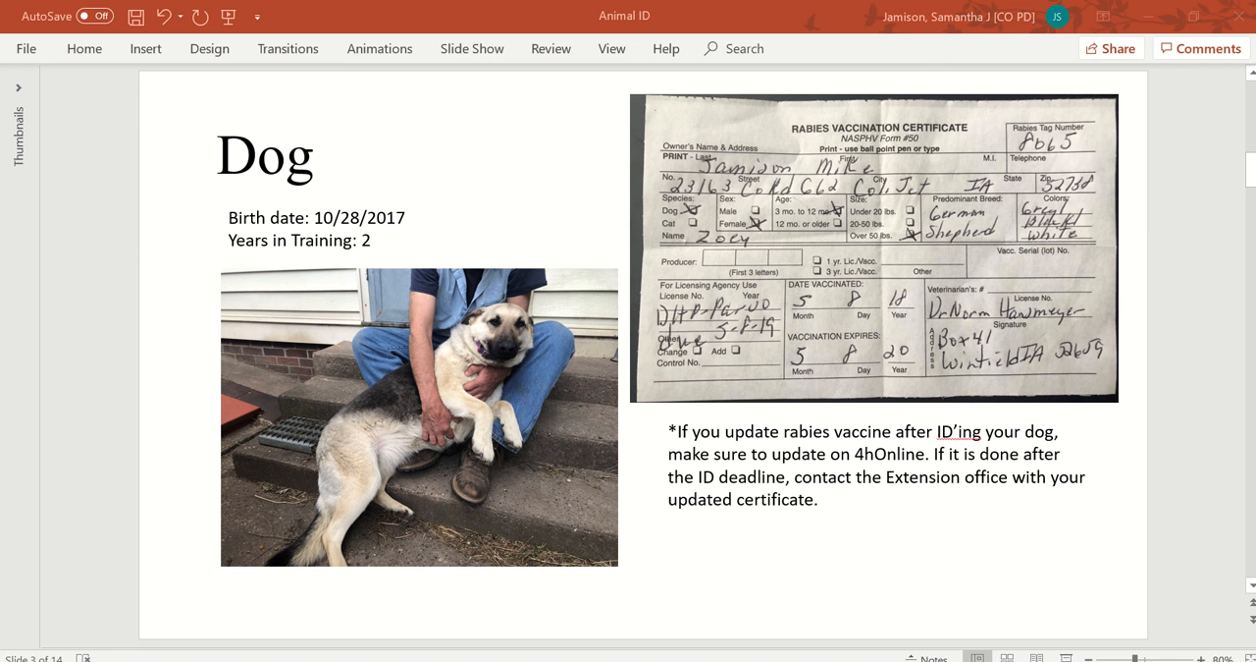
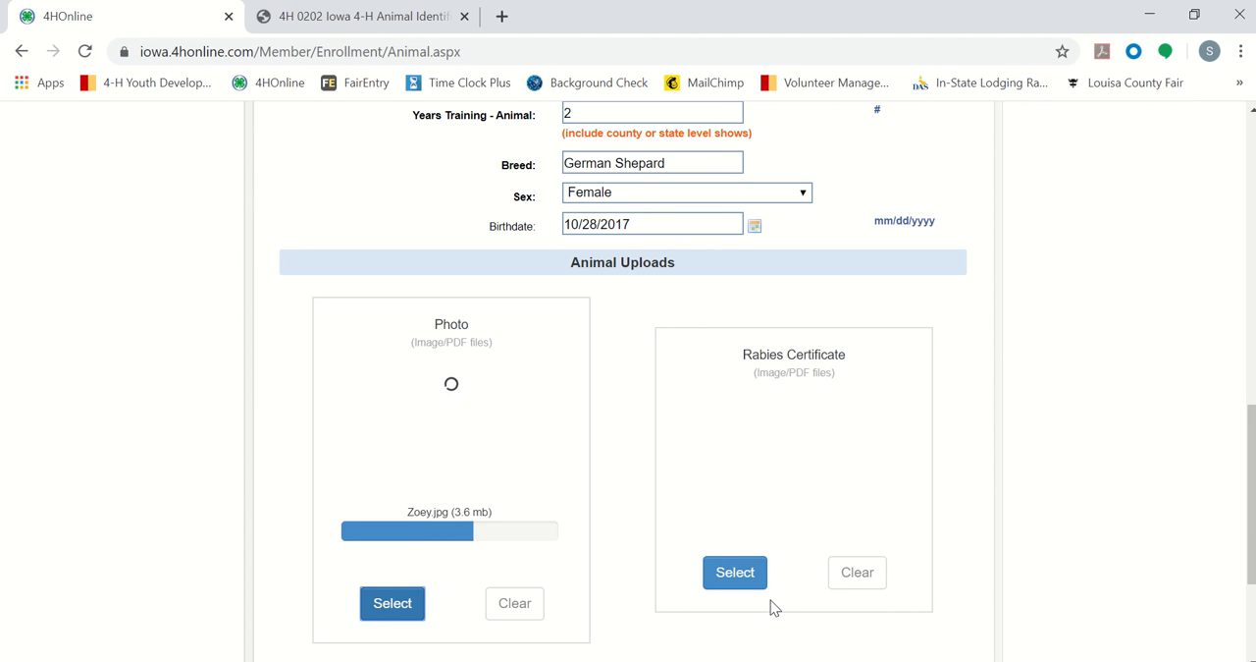
# Step: Upload the file "Rabies certificate - Zoey" from the Animal ID folder as the dog's Rabies Certificate
pyautogui.scroll(-1, 771, 607)
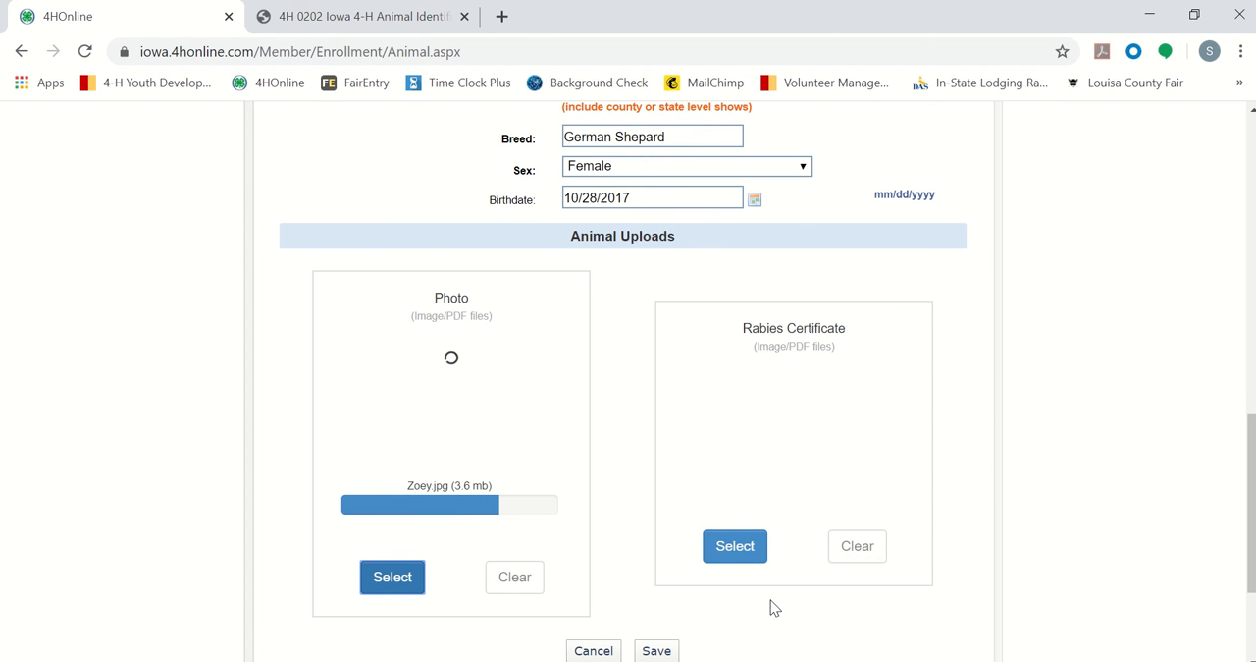
pyautogui.click(746, 554)
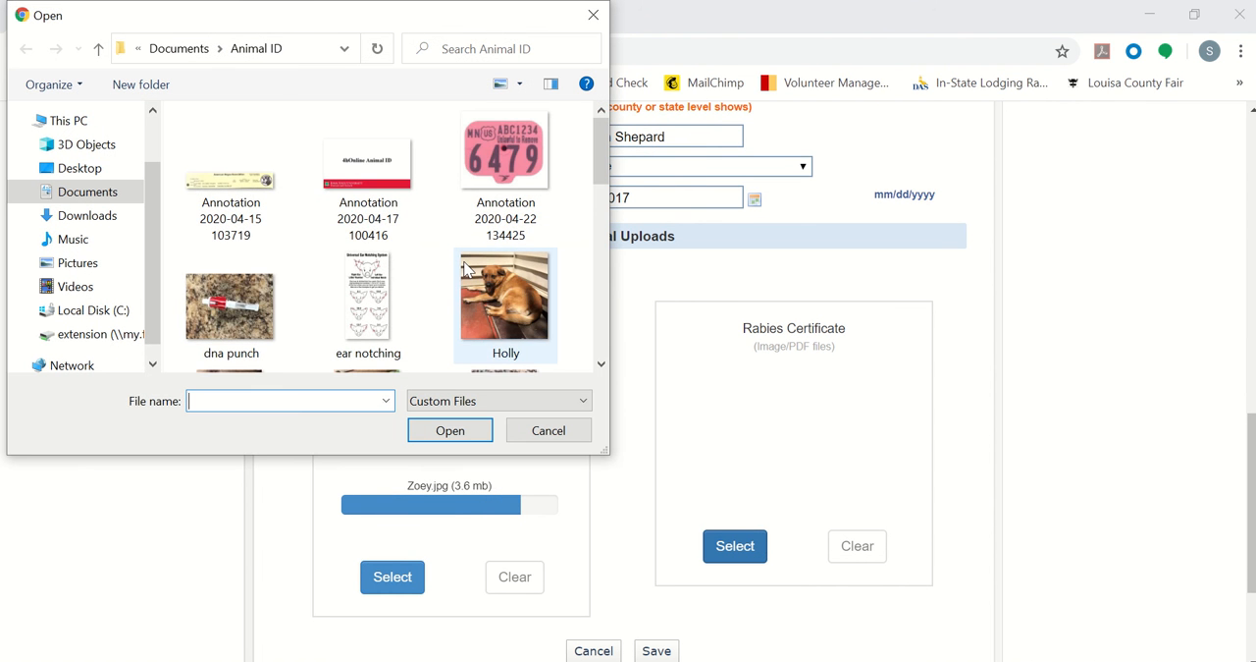
pyautogui.scroll(-3, 471, 272)
pyautogui.scroll(-2, 465, 270)
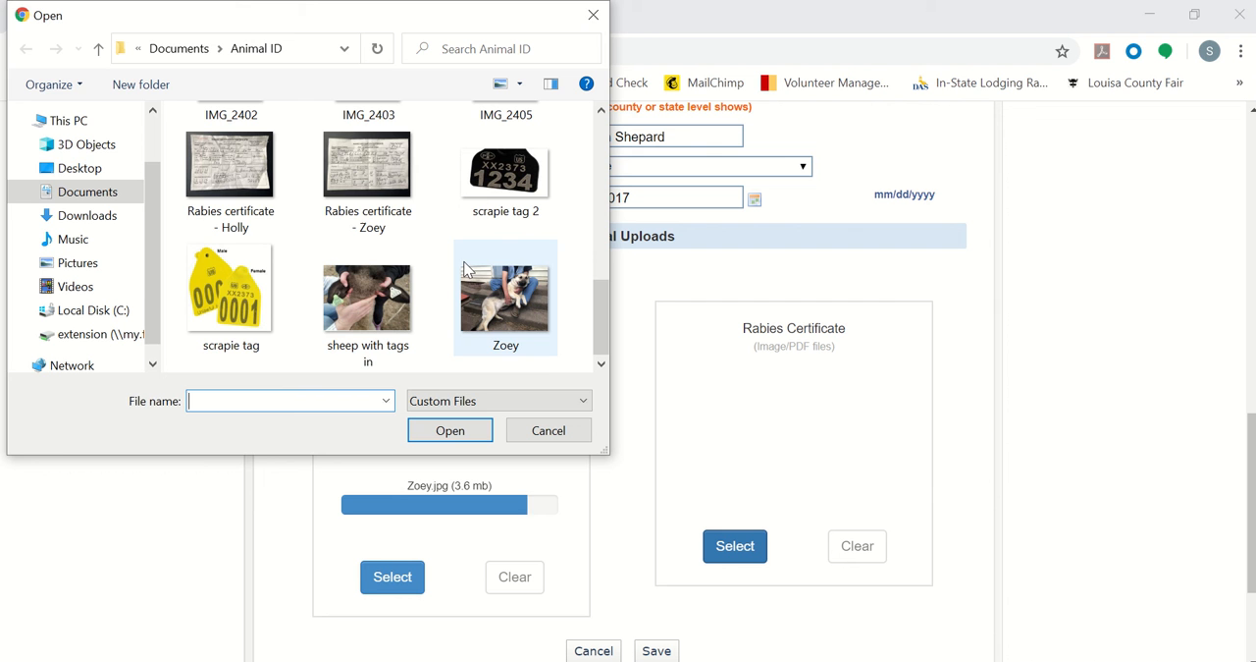
pyautogui.click(409, 219)
pyautogui.click(449, 430)
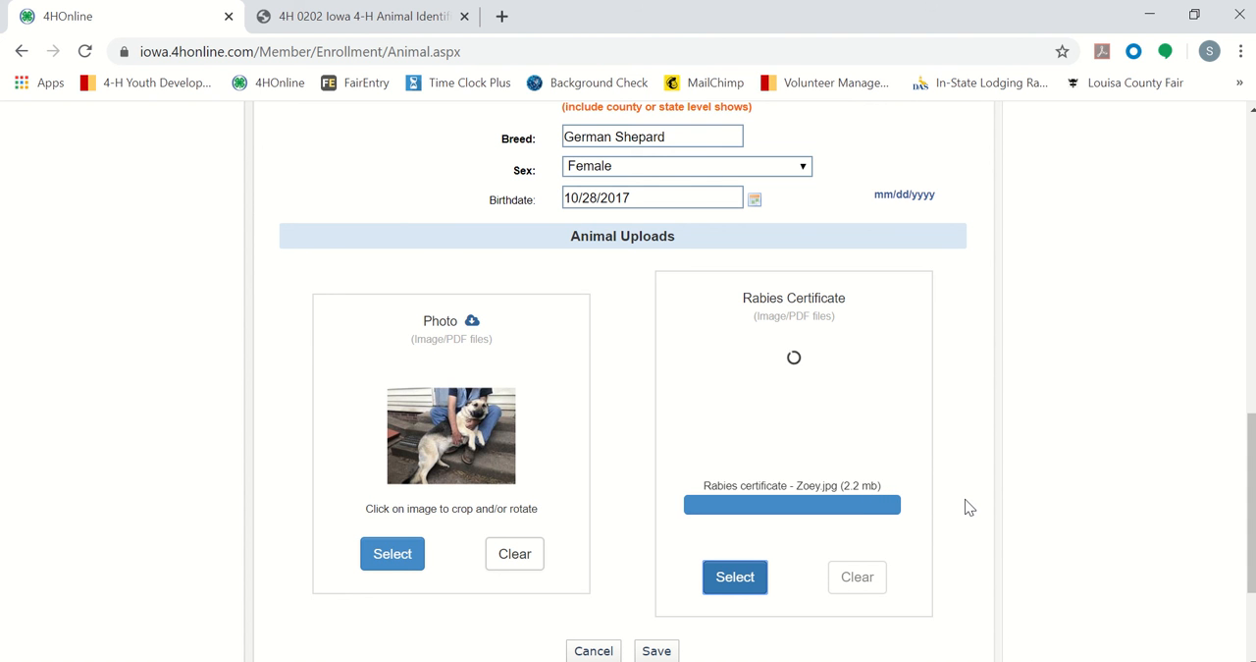
# Step: Correct the spelling of Zoey's Breed to German Shepherd and save the animal record
pyautogui.click(653, 137)
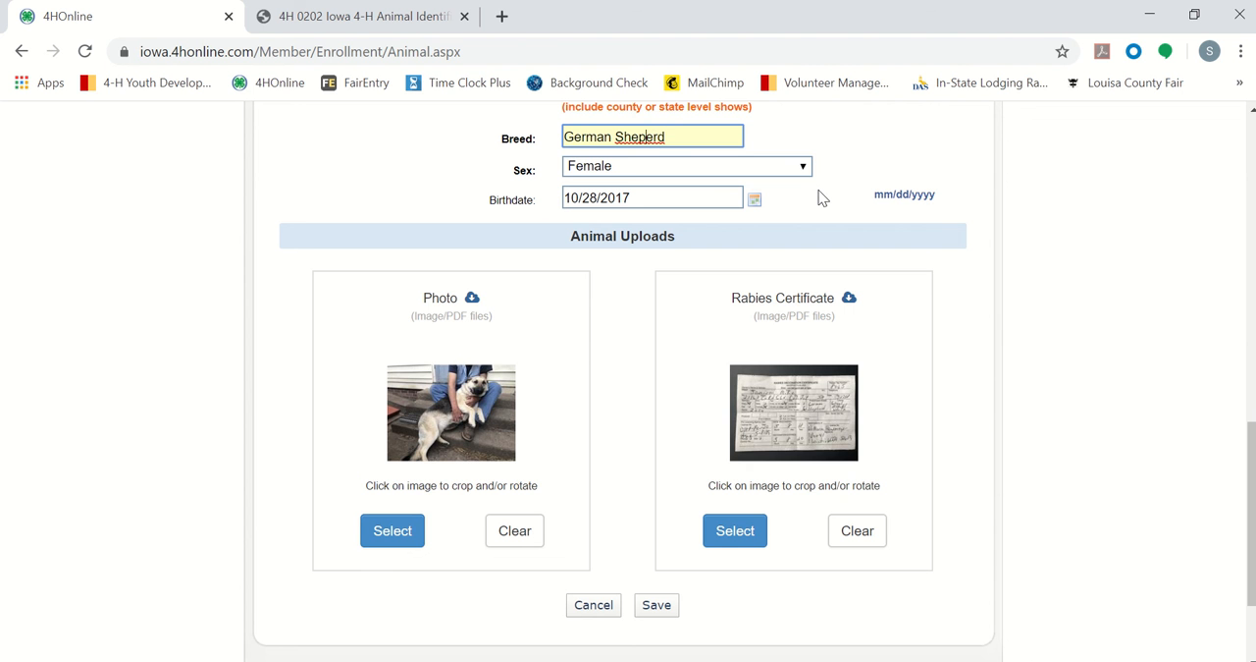
pyautogui.write('h')
pyautogui.click(857, 208)
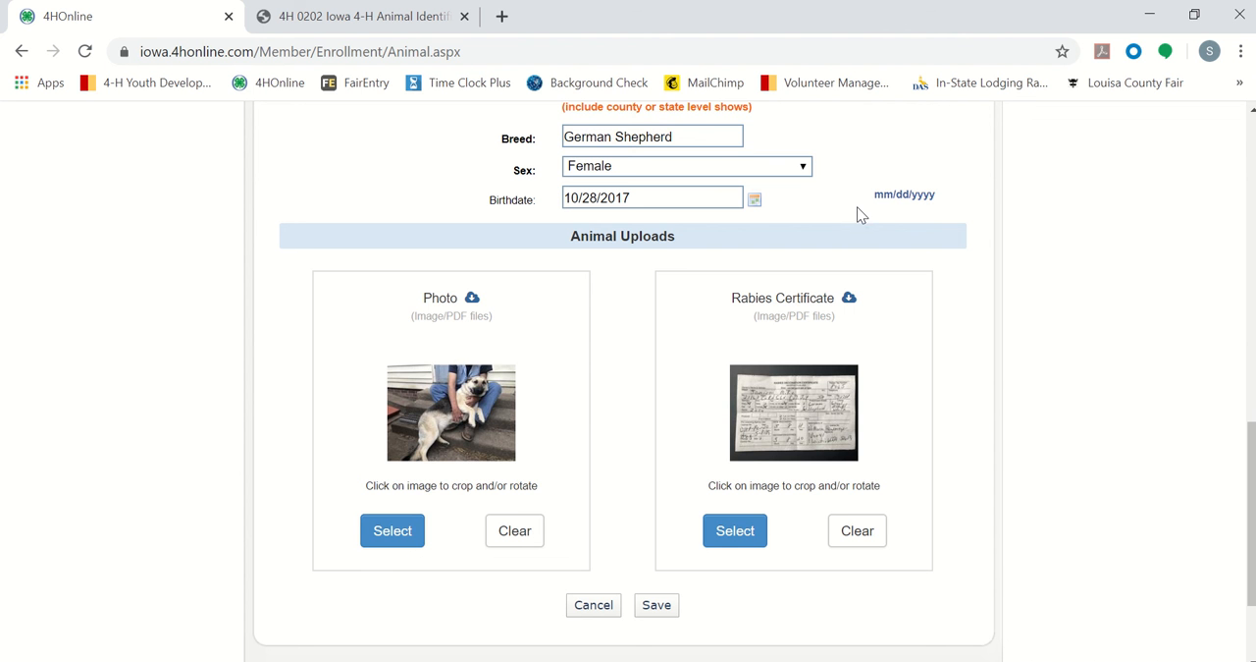
pyautogui.scroll(3, 933, 253)
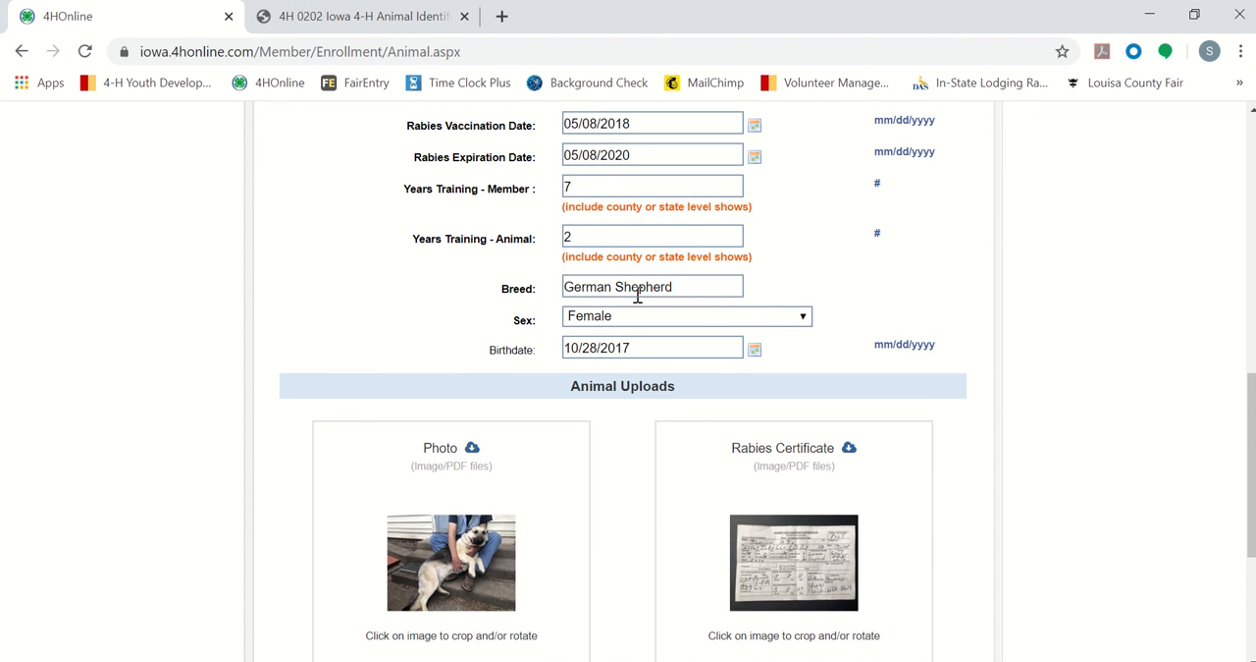
pyautogui.click(693, 281)
pyautogui.scroll(-5, 886, 309)
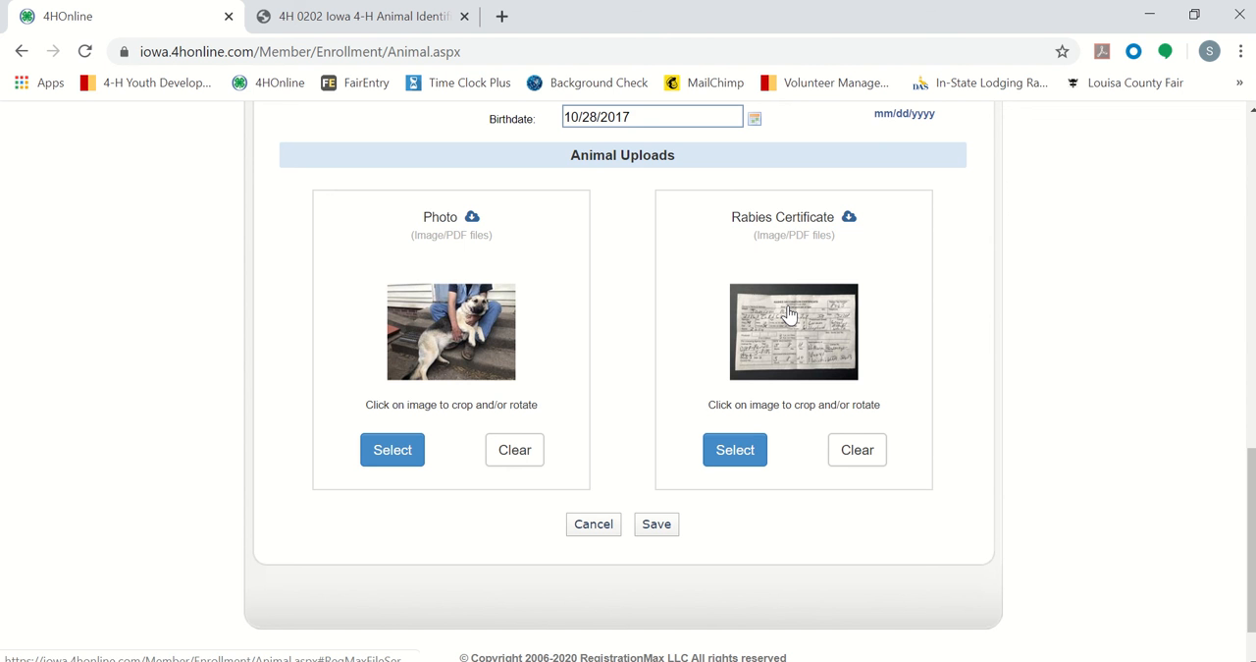
pyautogui.click(652, 524)
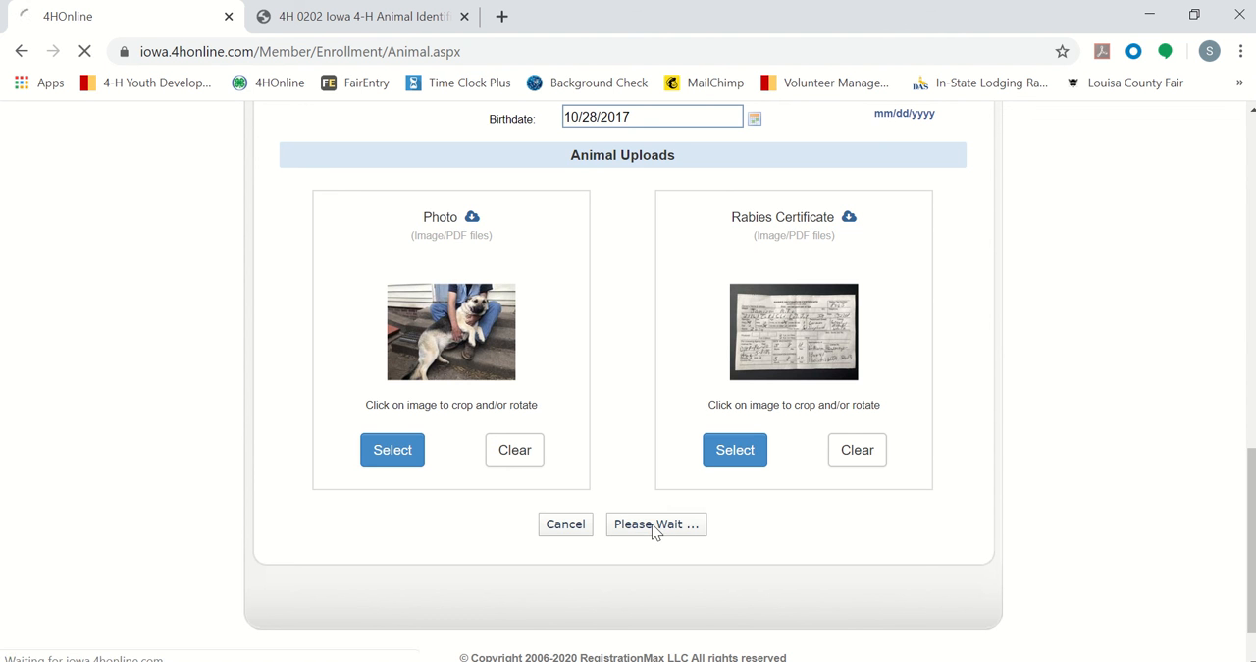
# Step: Reopen Zoey's record from the Animal List and review the Dogs fields and the uploaded photo and certificate
pyautogui.scroll(-3, 989, 454)
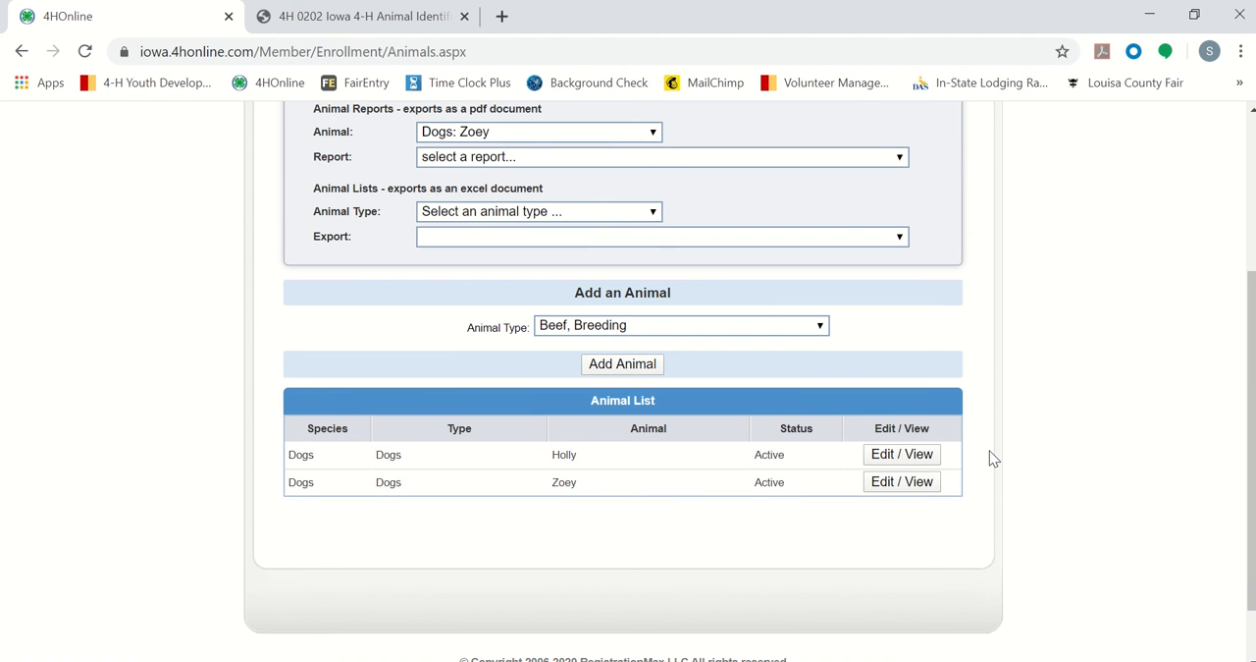
pyautogui.click(923, 489)
pyautogui.scroll(-4, 1054, 462)
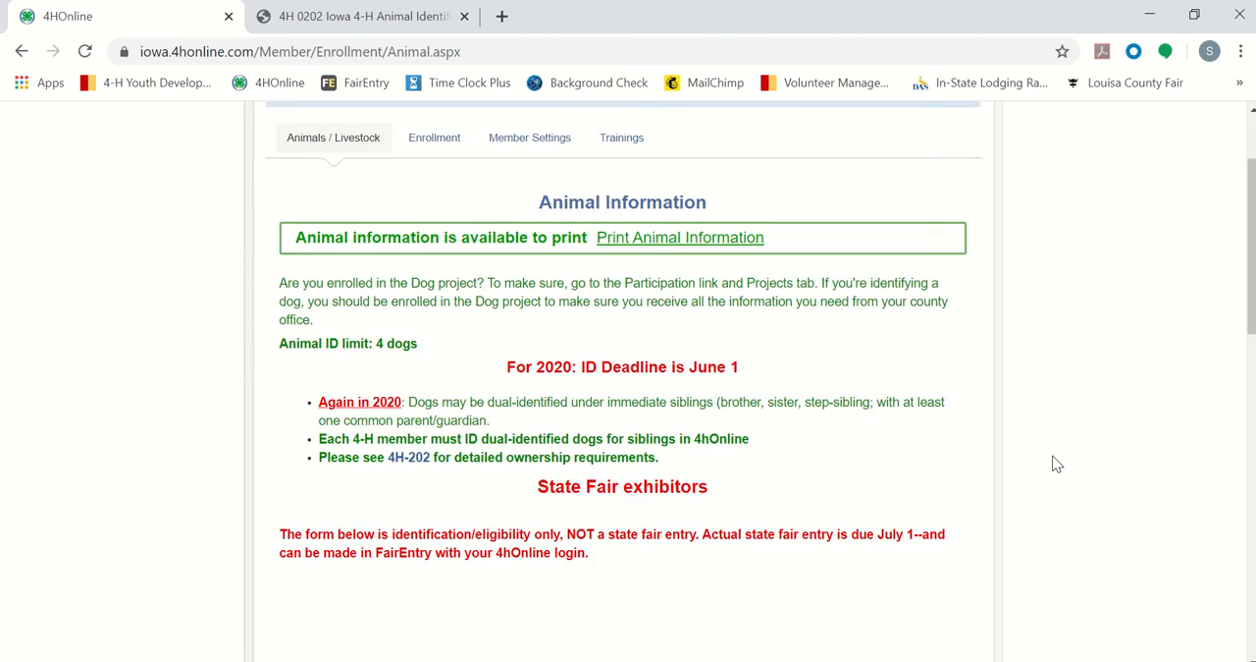
pyautogui.scroll(-4, 1056, 463)
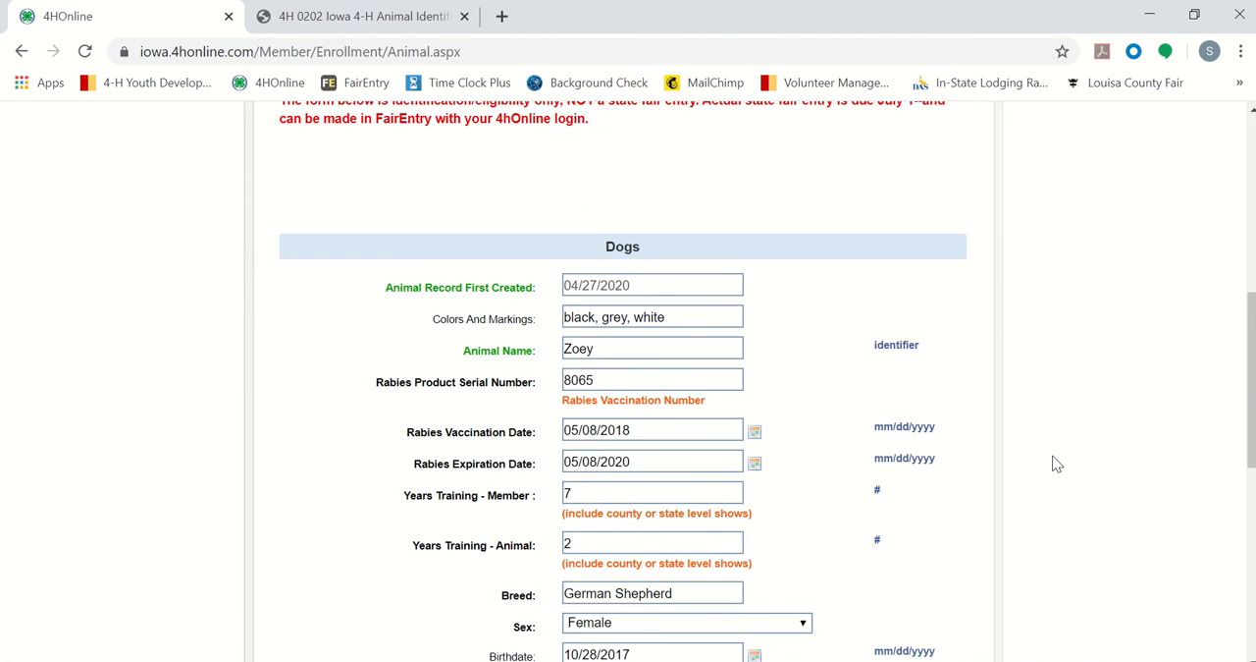
pyautogui.scroll(-5, 1057, 464)
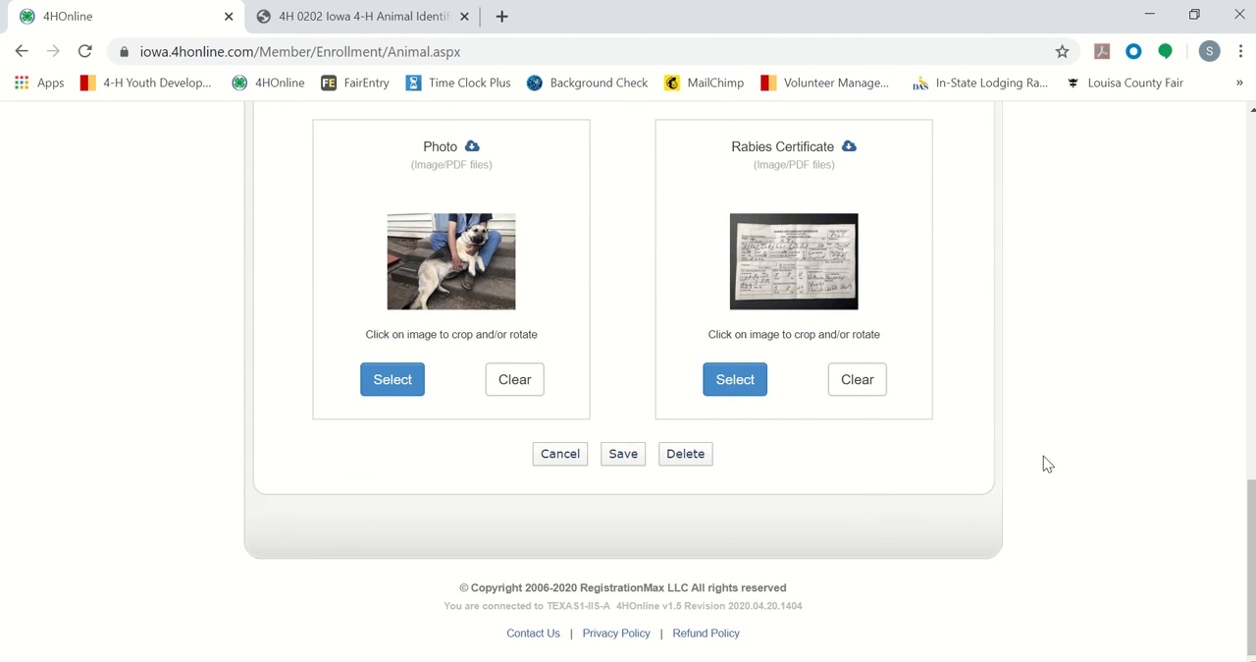
pyautogui.scroll(3, 830, 533)
pyautogui.scroll(-3, 829, 533)
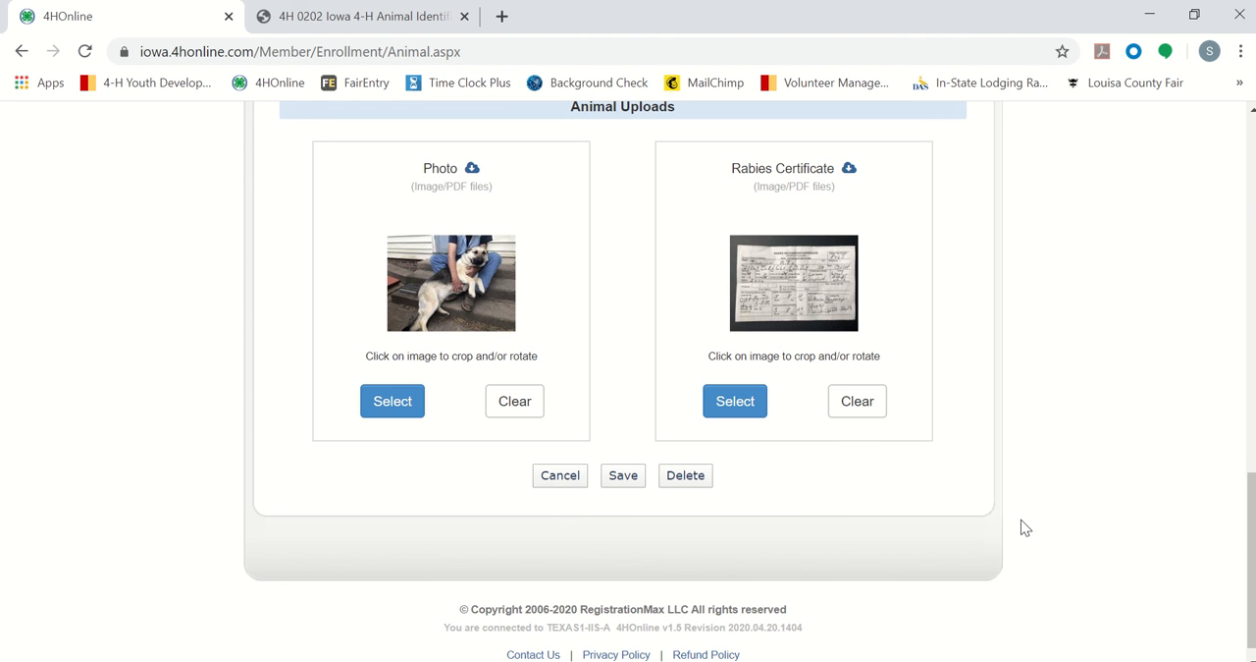
# Step: Check Zoey's rabies vaccination and expiration date fields and delete the uploaded Rabies Certificate file
pyautogui.scroll(4, 977, 312)
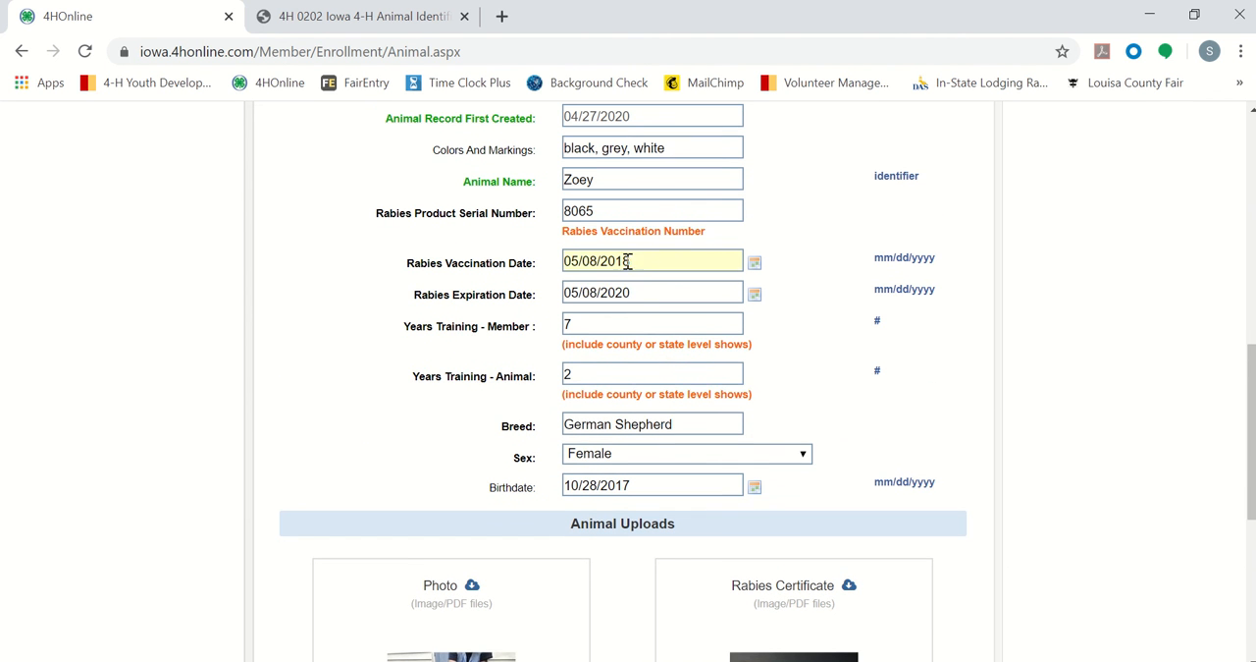
pyautogui.click(673, 291)
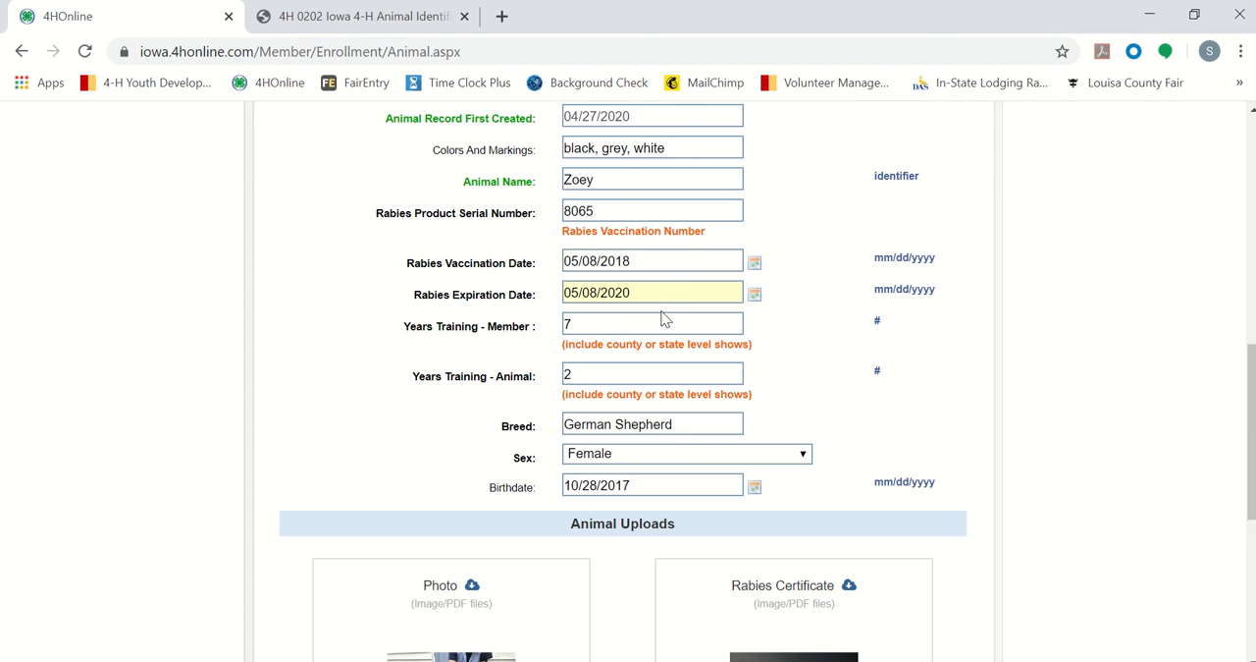
pyautogui.scroll(-4, 824, 314)
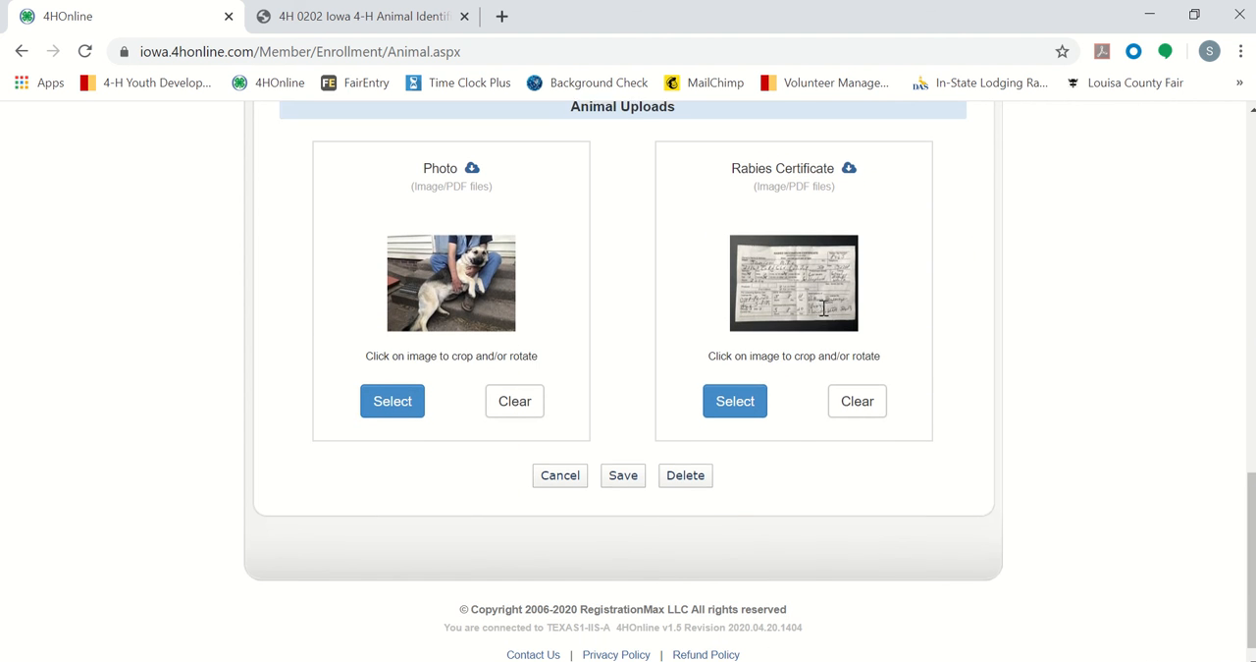
pyautogui.click(861, 402)
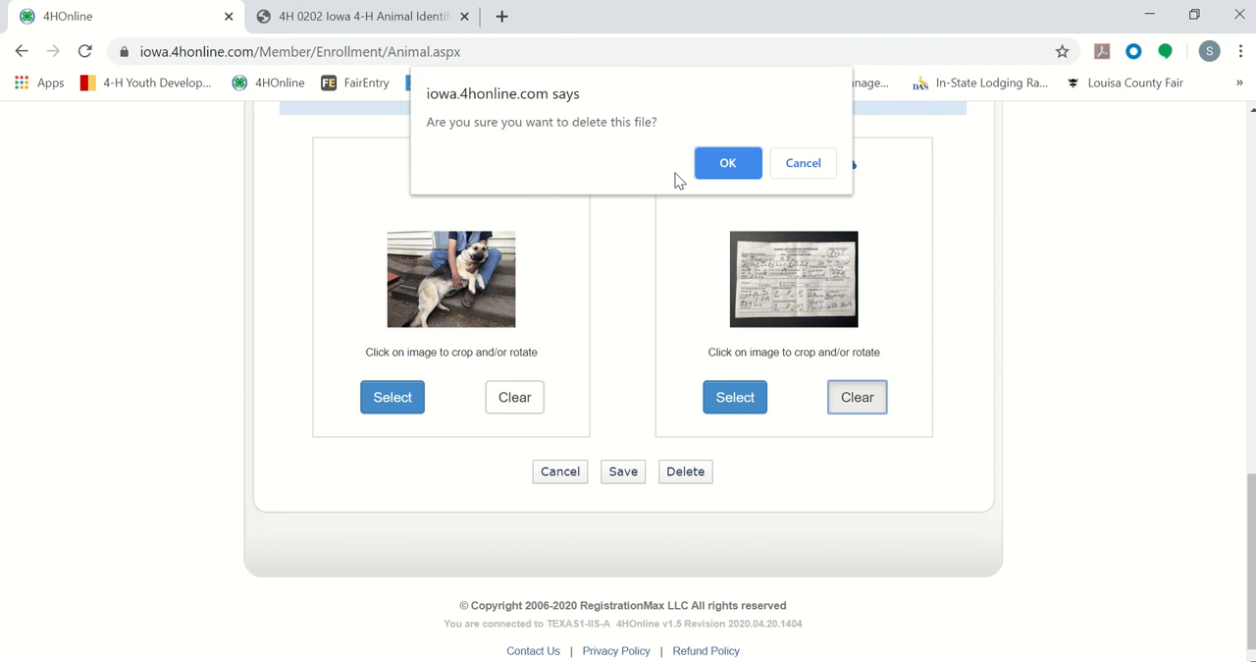
pyautogui.click(738, 168)
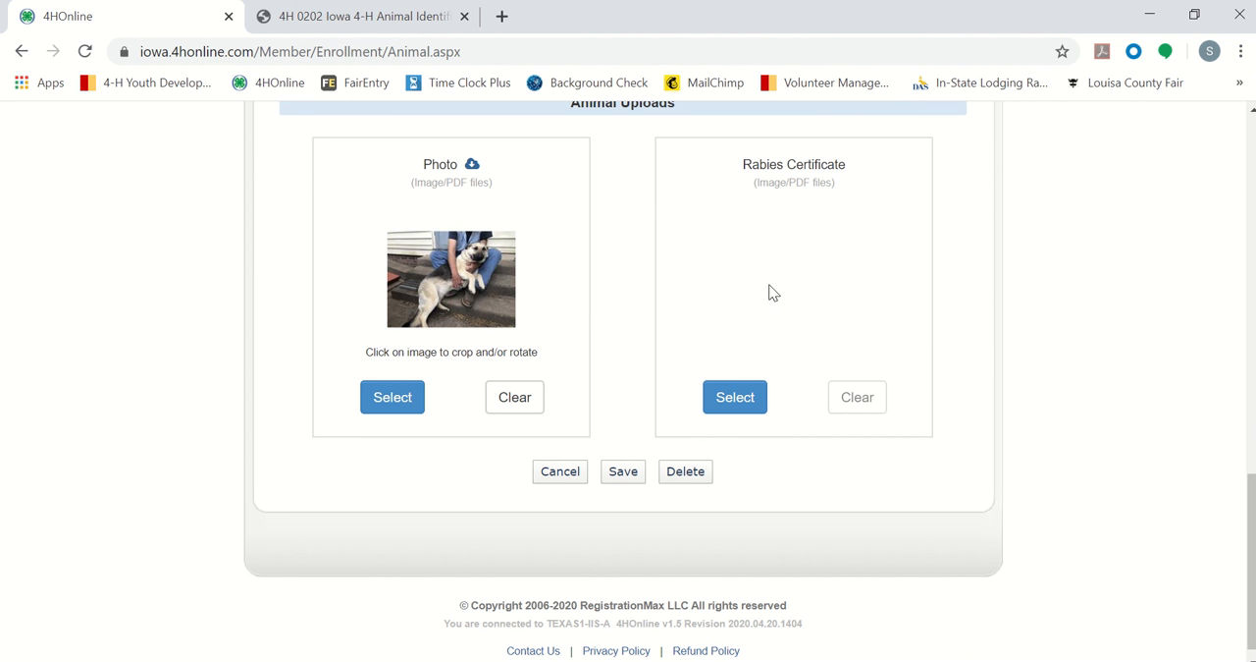
# Step: Replace the deleted certificate by uploading "Rabies certificate - Zoey" again, save the record and check the Animal List
pyautogui.click(745, 411)
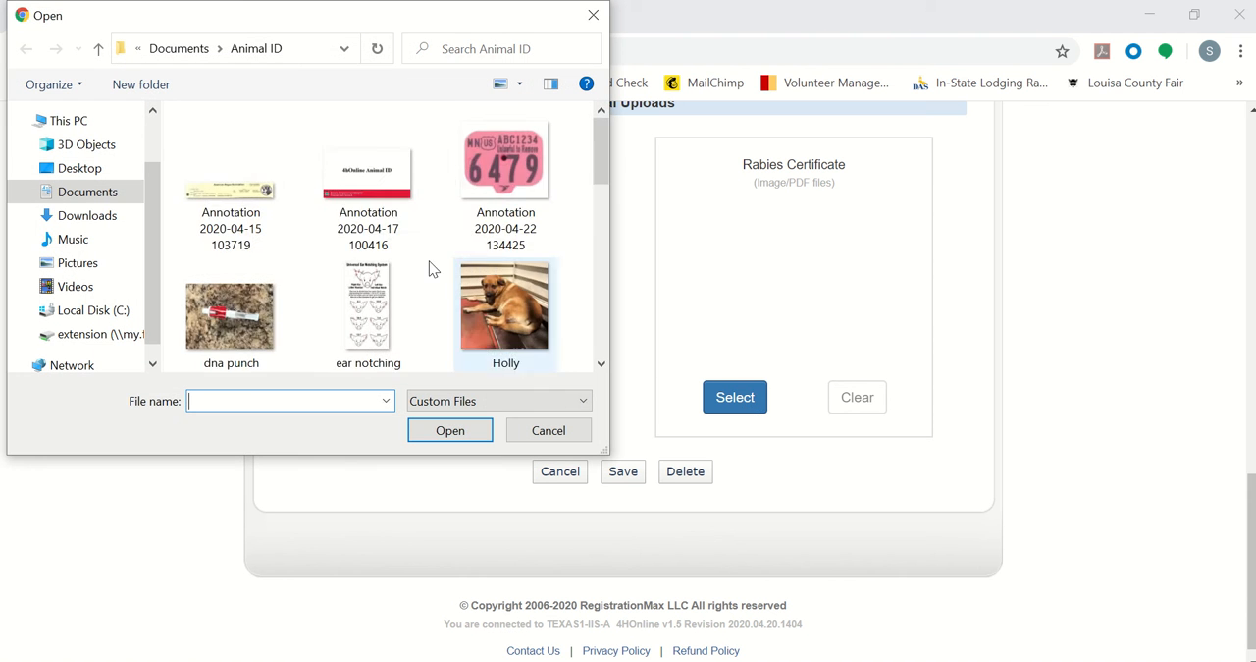
pyautogui.scroll(-5, 429, 267)
pyautogui.click(381, 187)
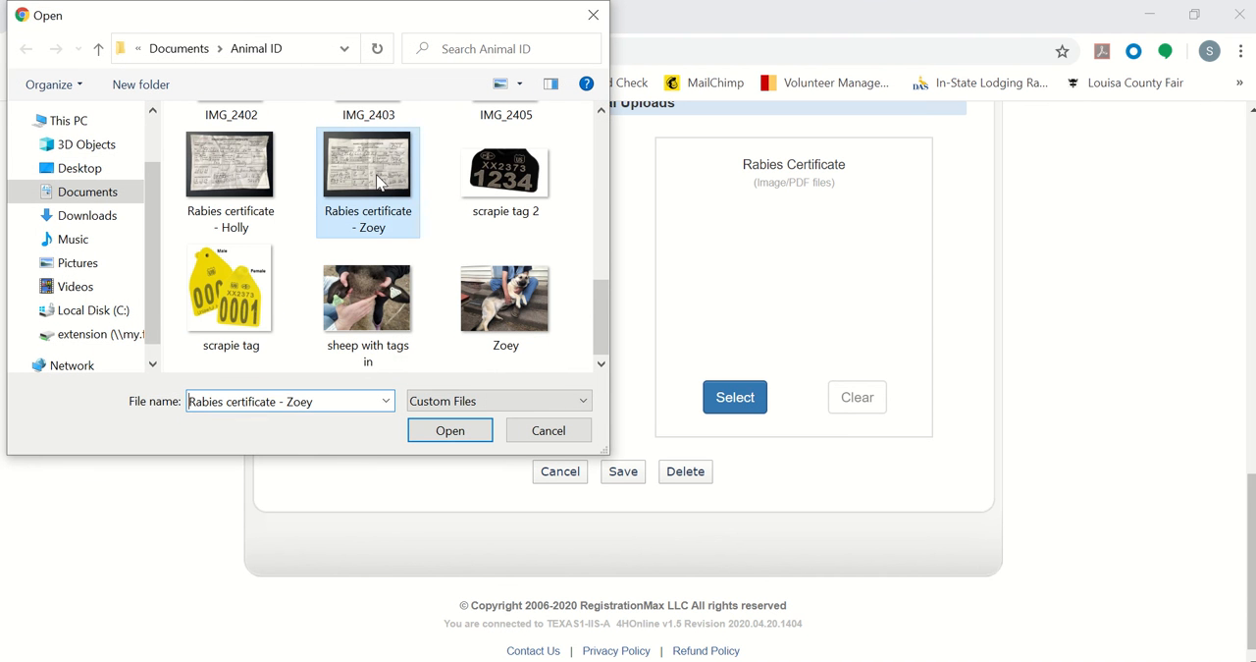
pyautogui.click(430, 438)
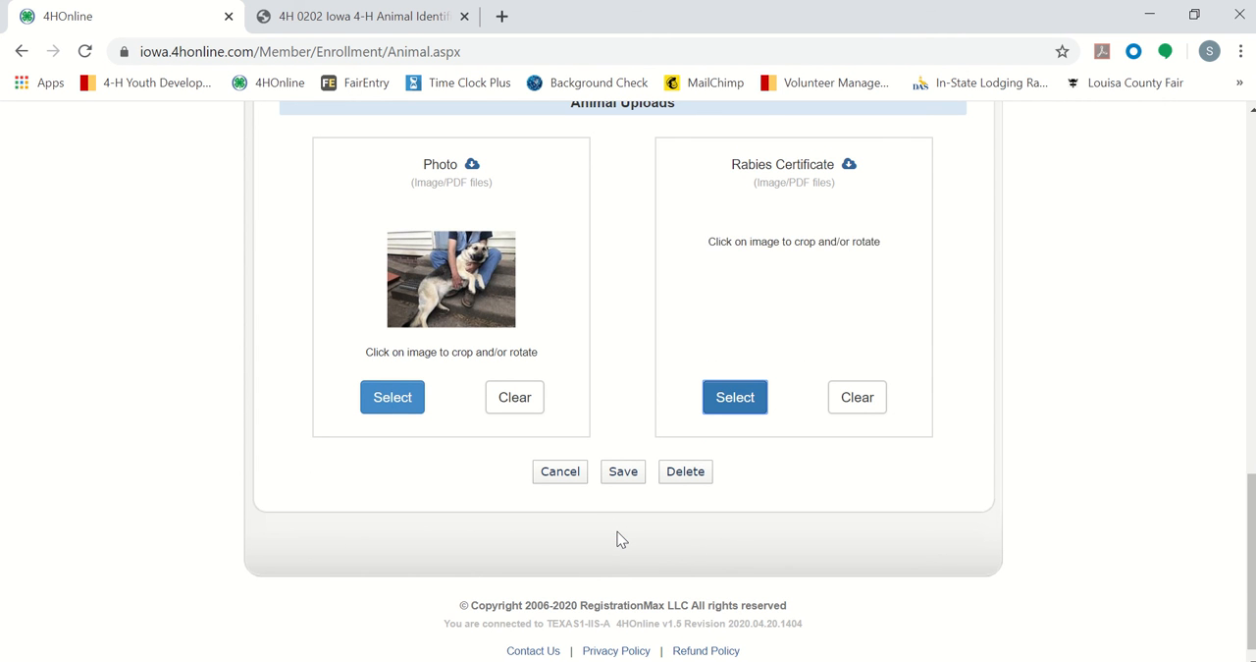
pyautogui.click(624, 477)
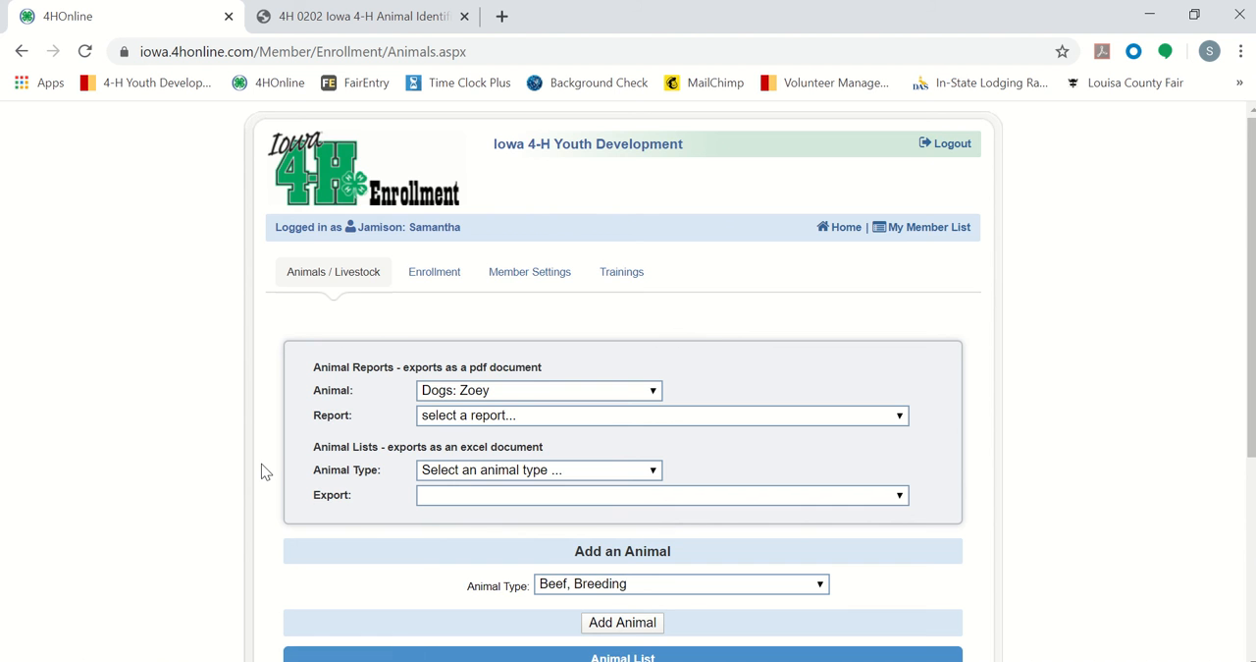
pyautogui.scroll(-3, 262, 472)
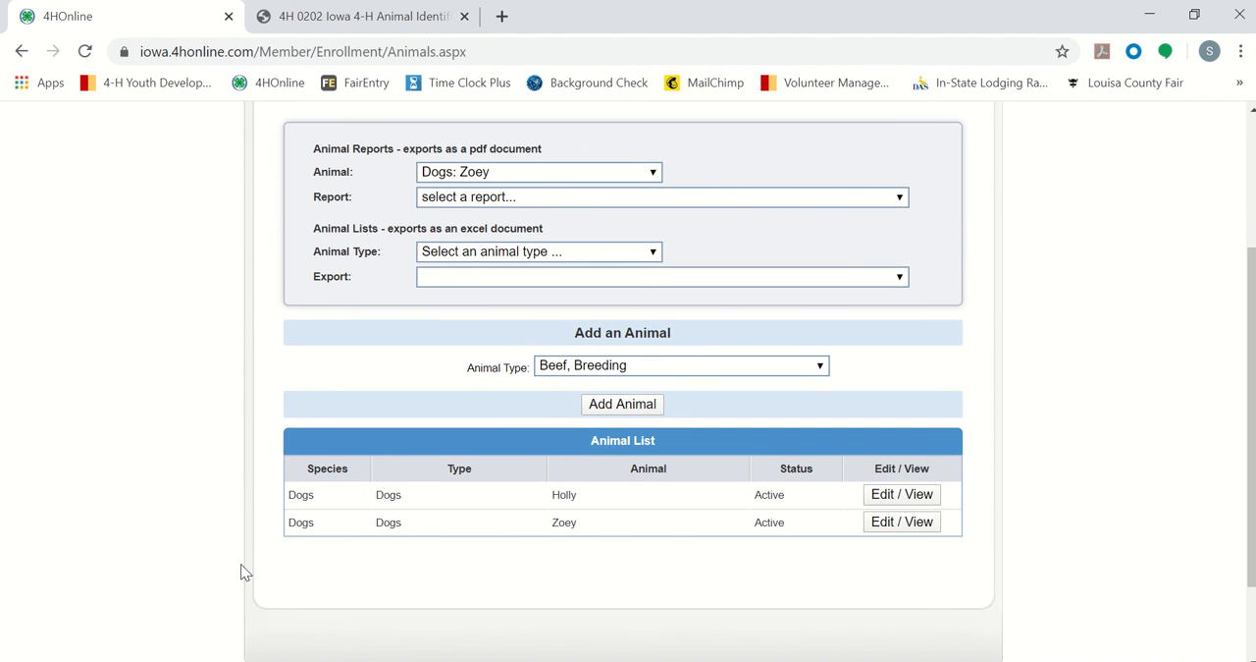
pyautogui.scroll(2, 202, 567)
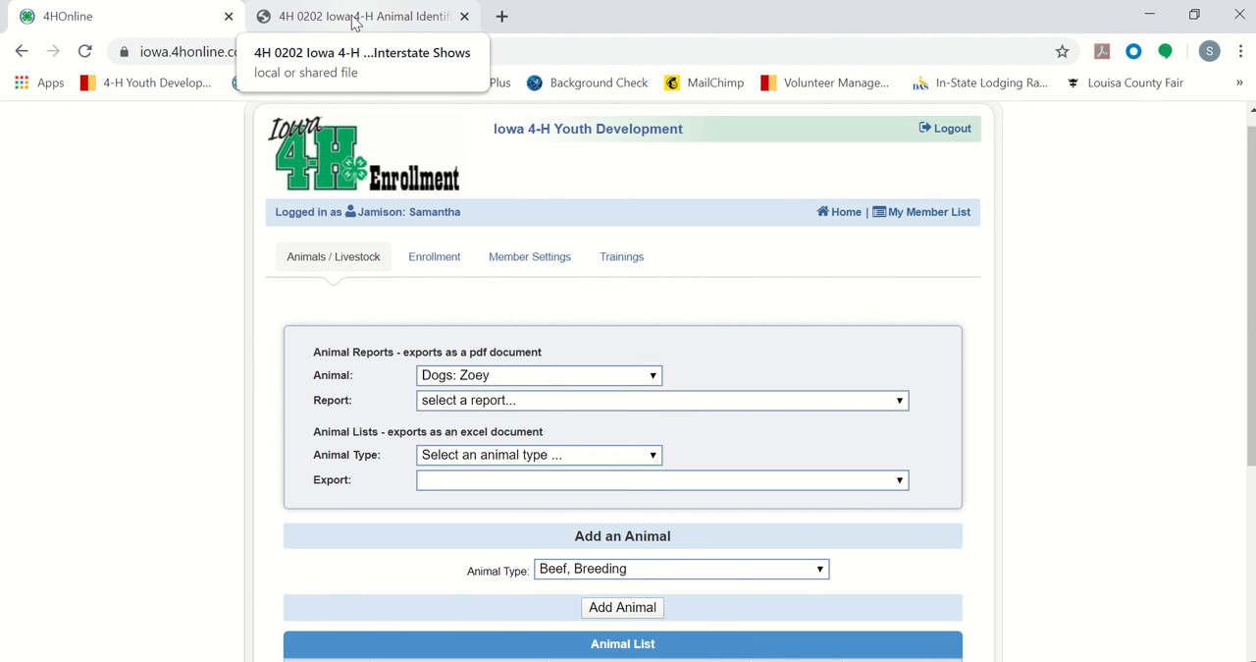
# Step: Switch to the 4H 0202 PDF and read its general animal and ownership requirements from the first page
pyautogui.click(355, 17)
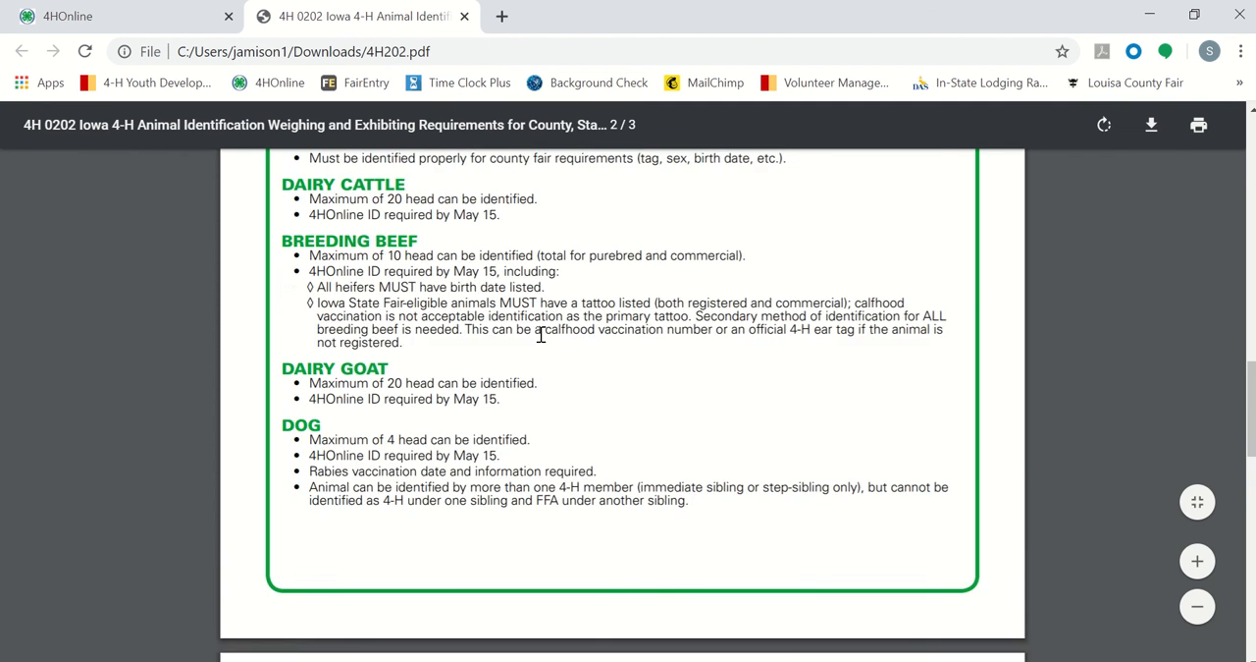
pyautogui.scroll(10, 541, 337)
pyautogui.scroll(8, 541, 337)
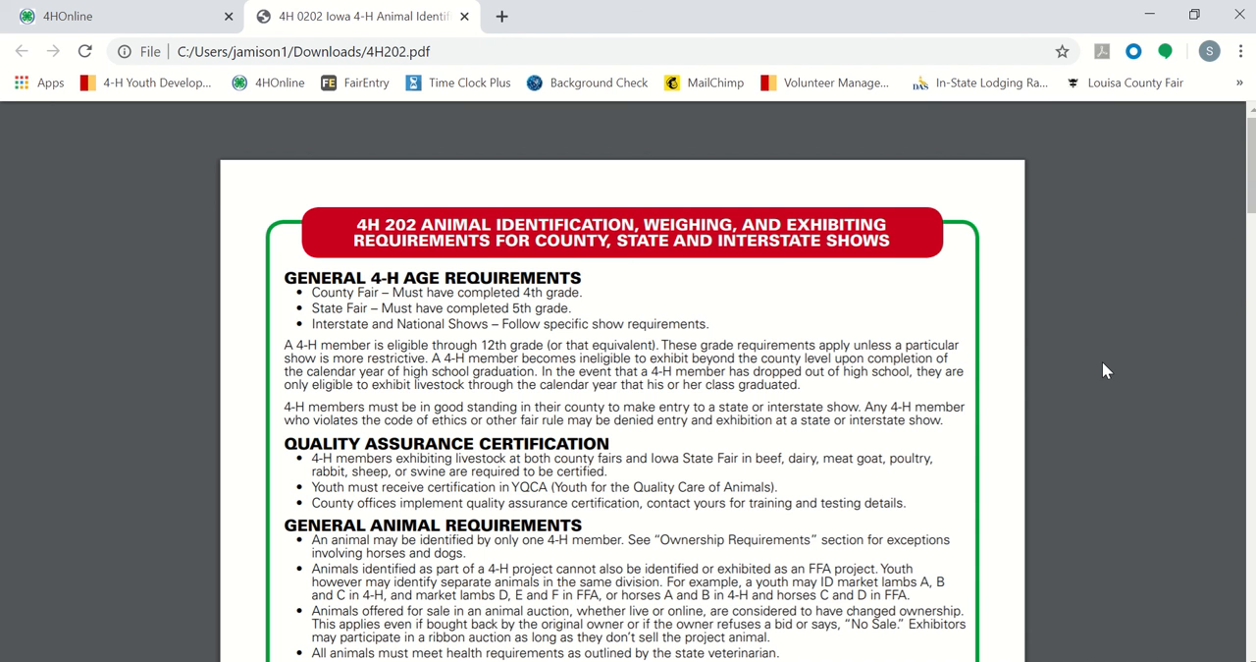
pyautogui.scroll(-3, 963, 441)
pyautogui.scroll(-2, 963, 441)
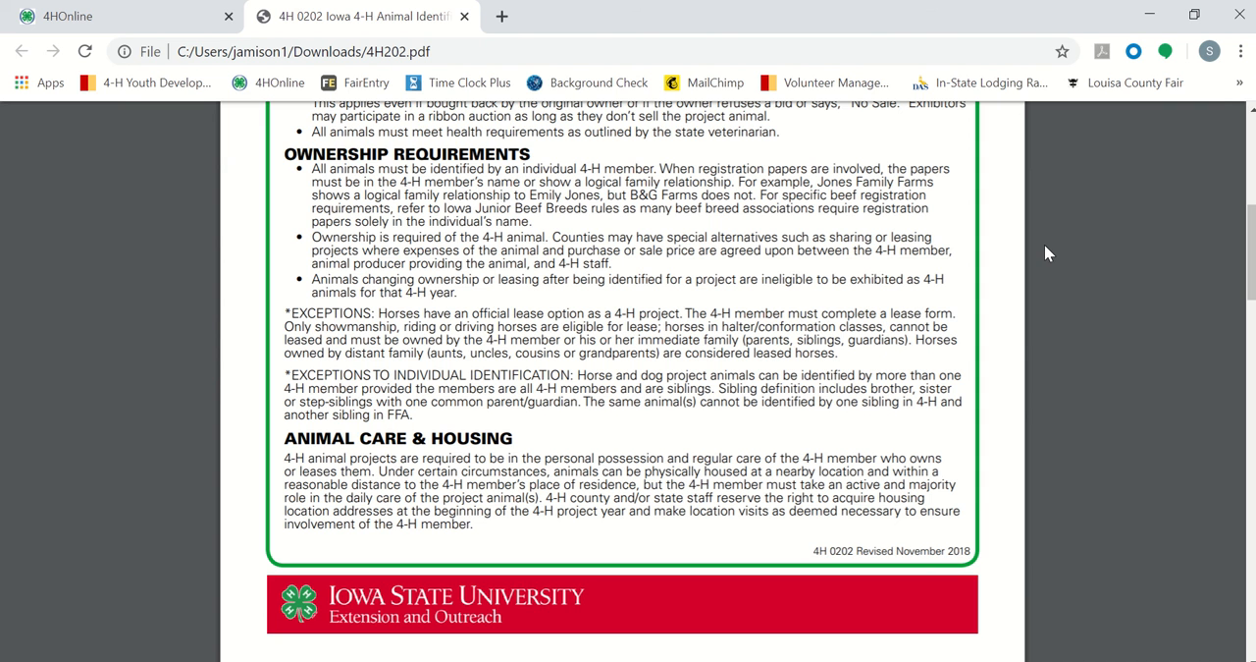
# Step: Find the DOG requirements in the 4H 0202 PDF and highlight the rule on identification by more than one 4-H member
pyautogui.scroll(-3, 1042, 355)
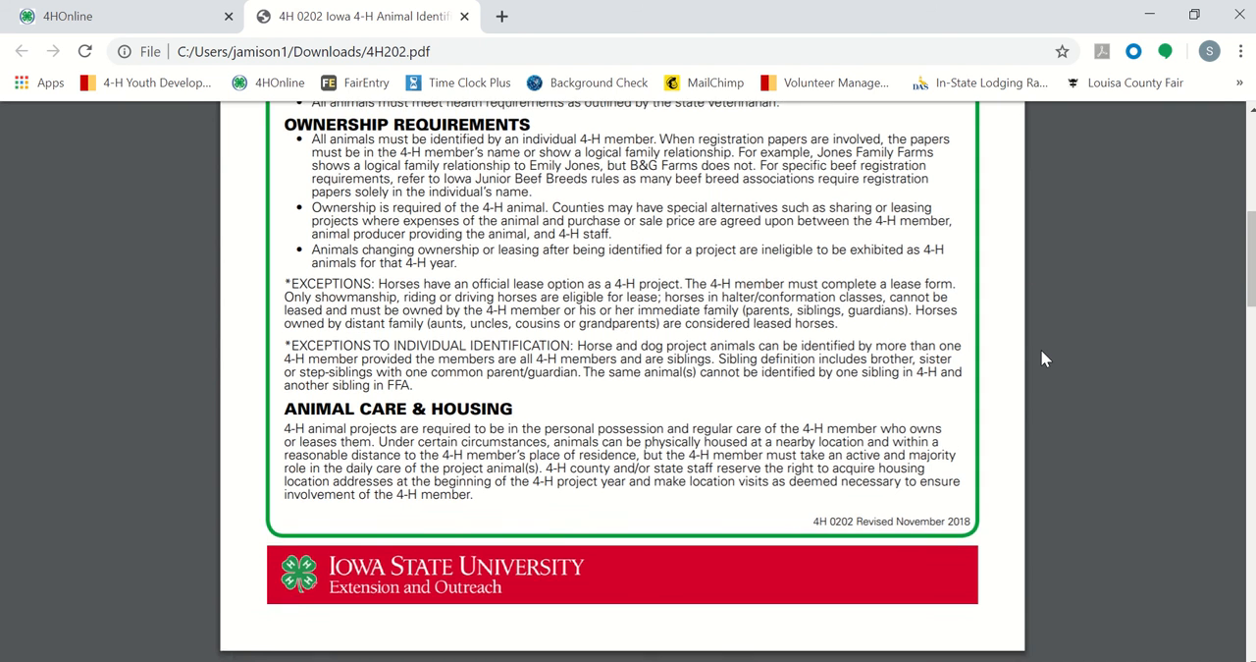
pyautogui.scroll(-7, 1044, 359)
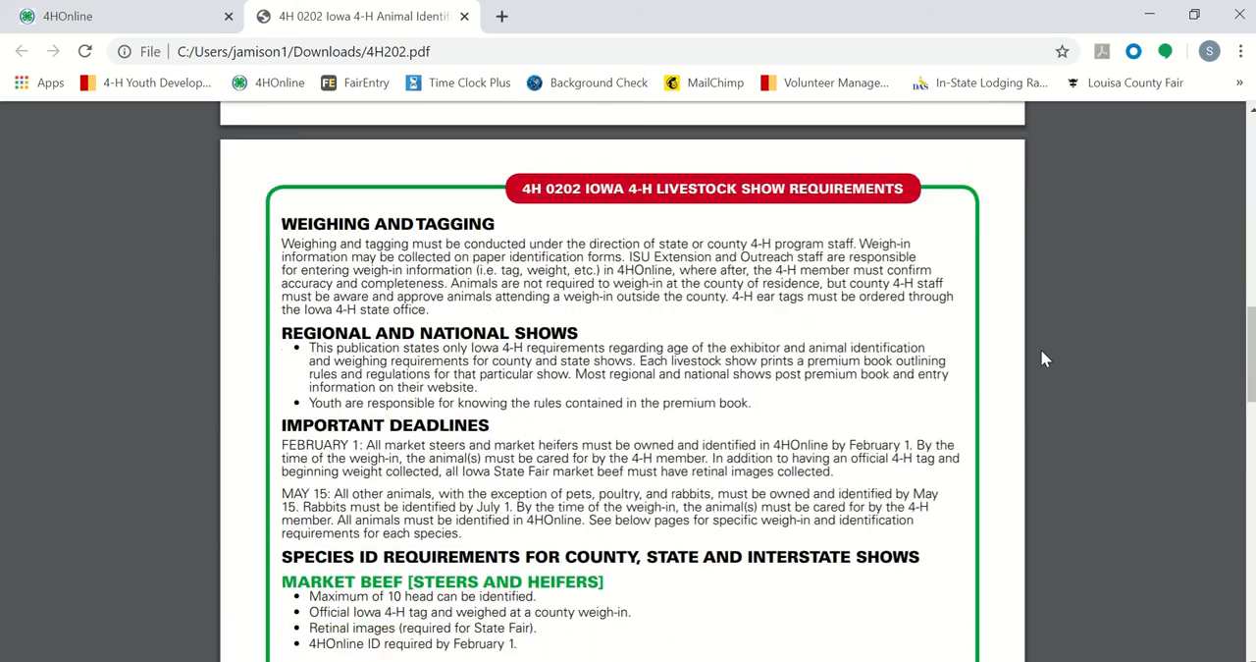
pyautogui.scroll(-3, 1043, 359)
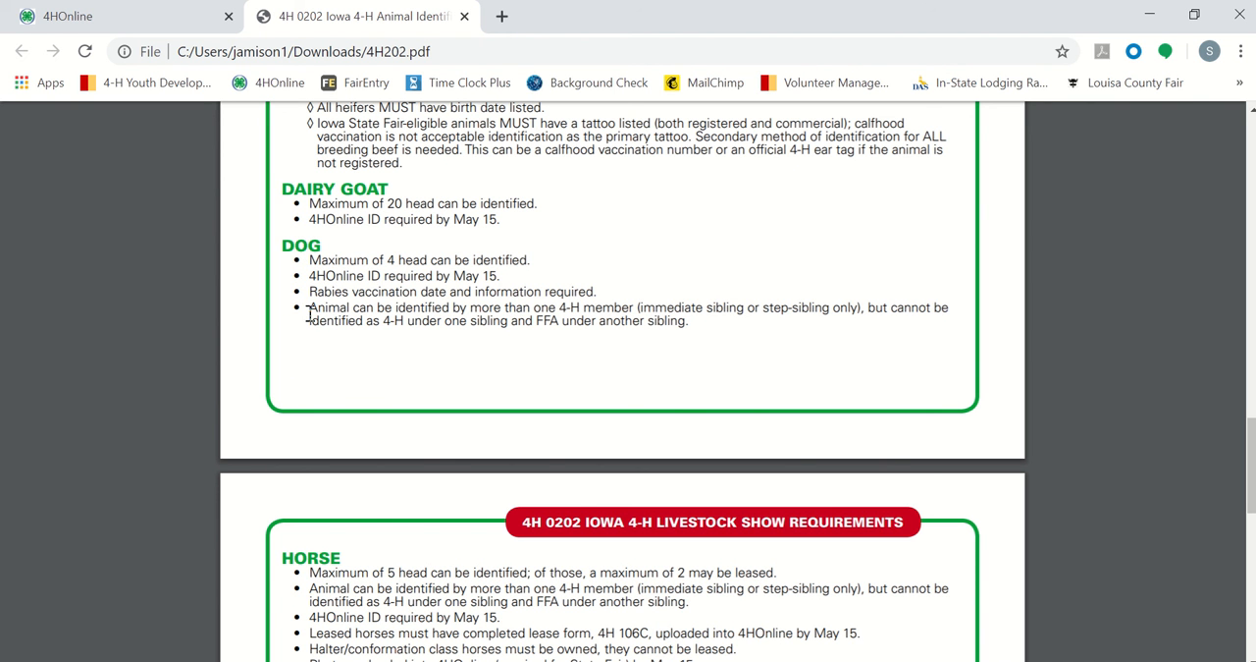
pyautogui.moveTo(308, 313); pyautogui.dragTo(697, 323)
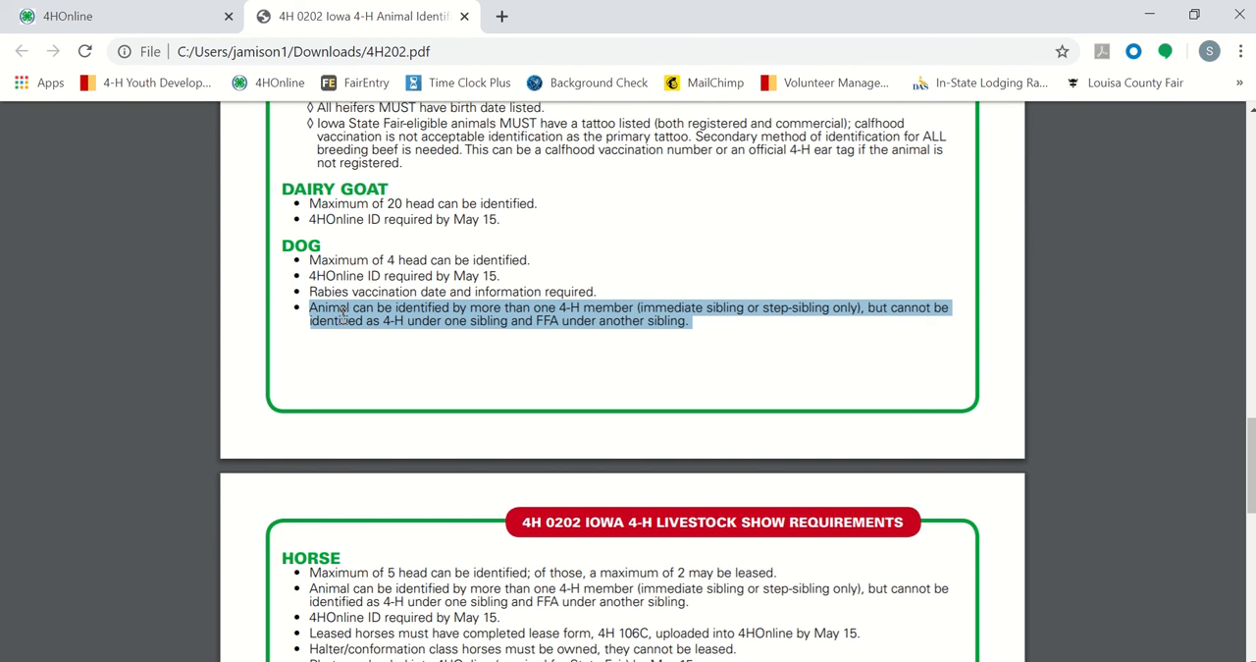
pyautogui.click(385, 360)
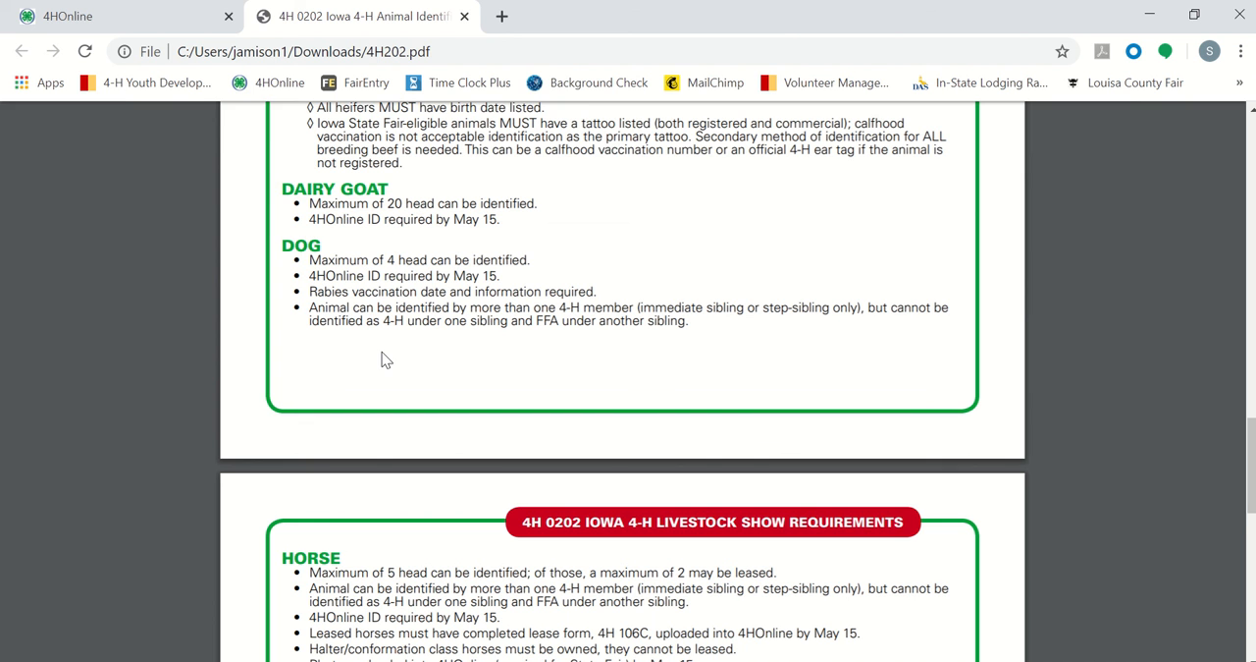
# Step: Return to 4HOnline and open the family's member list to show the Member/Volunteer List
pyautogui.click(66, 16)
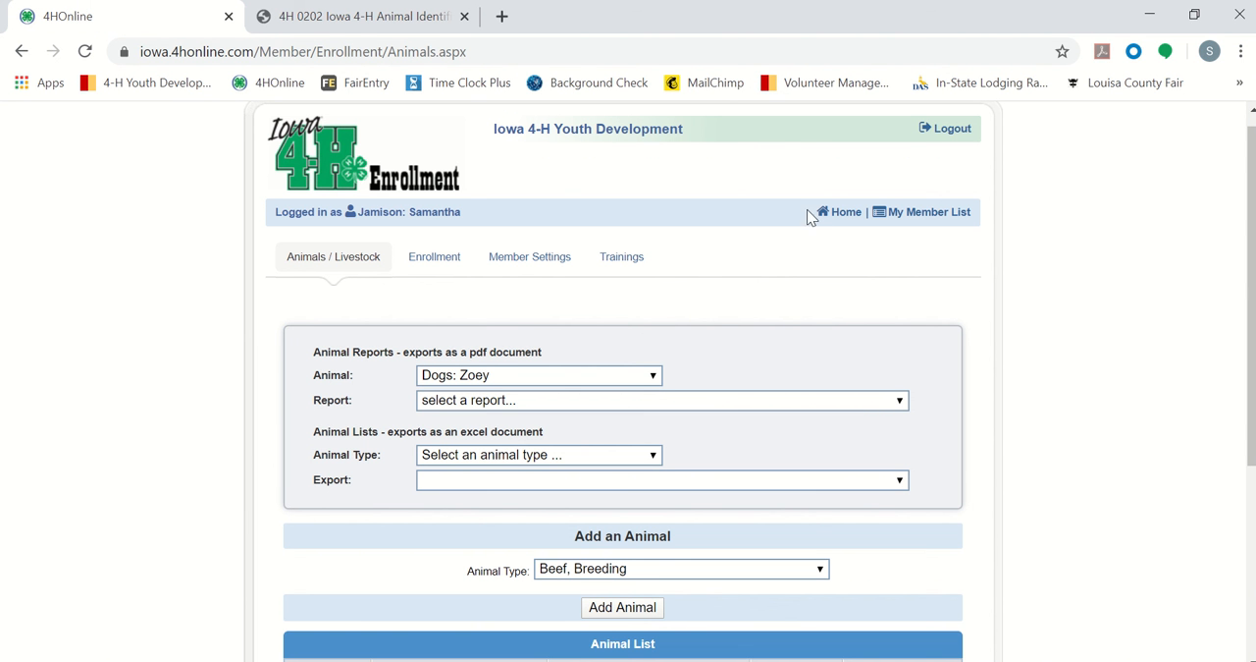
pyautogui.click(940, 216)
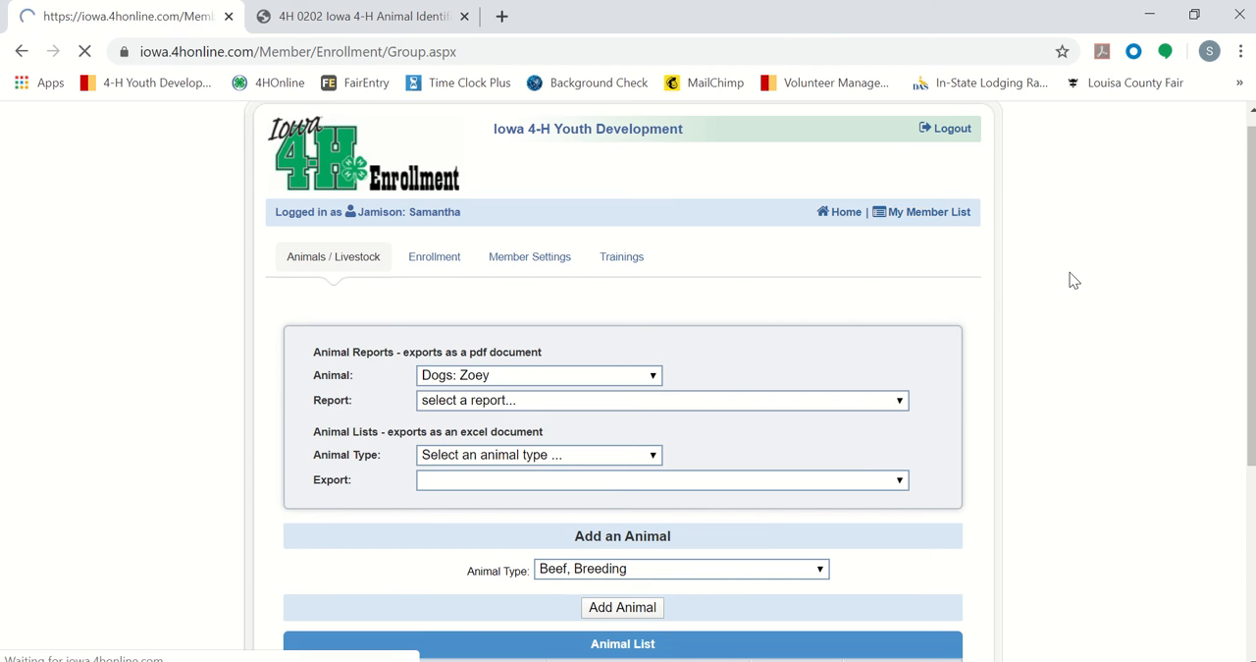
pyautogui.scroll(-4, 1074, 281)
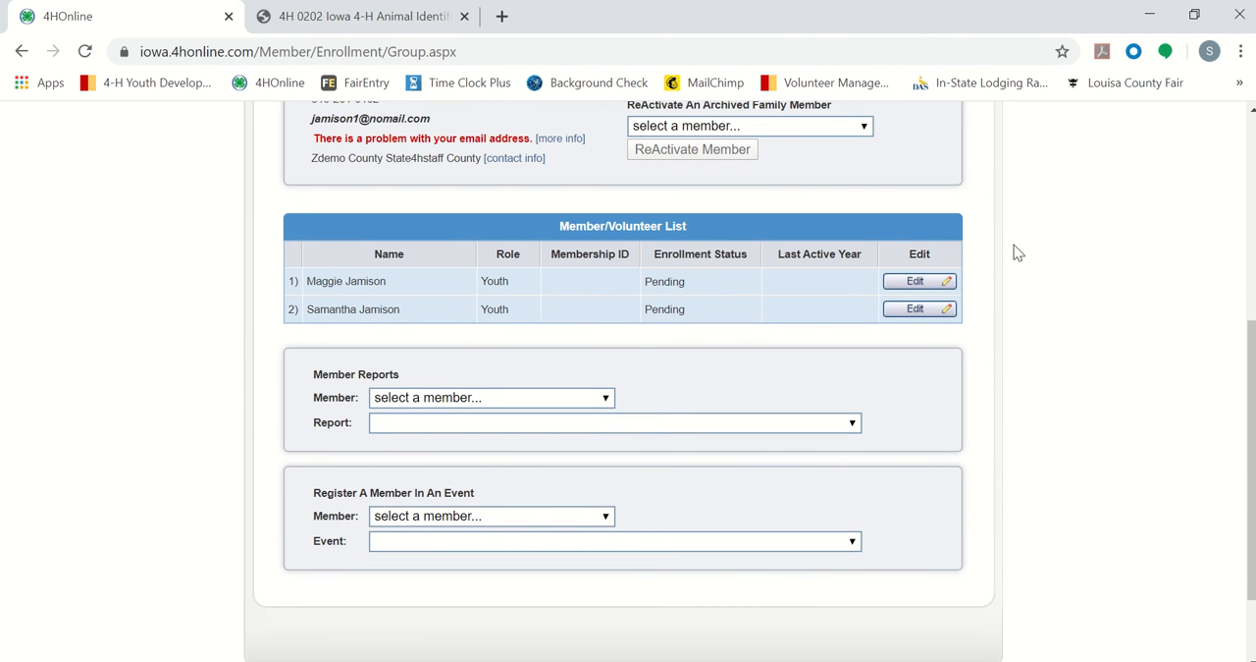
# Step: Open the first listed youth member's record and go to its Animals / Livestock section
pyautogui.click(913, 283)
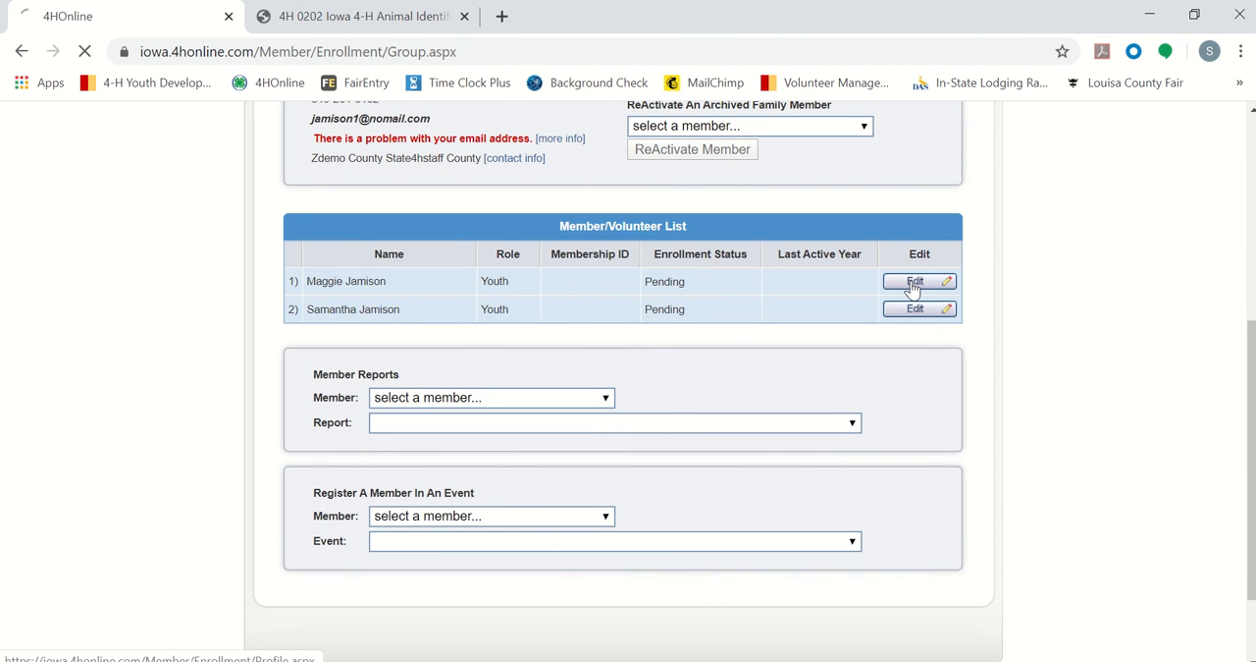
pyautogui.scroll(-2, 1112, 314)
pyautogui.scroll(2, 1116, 313)
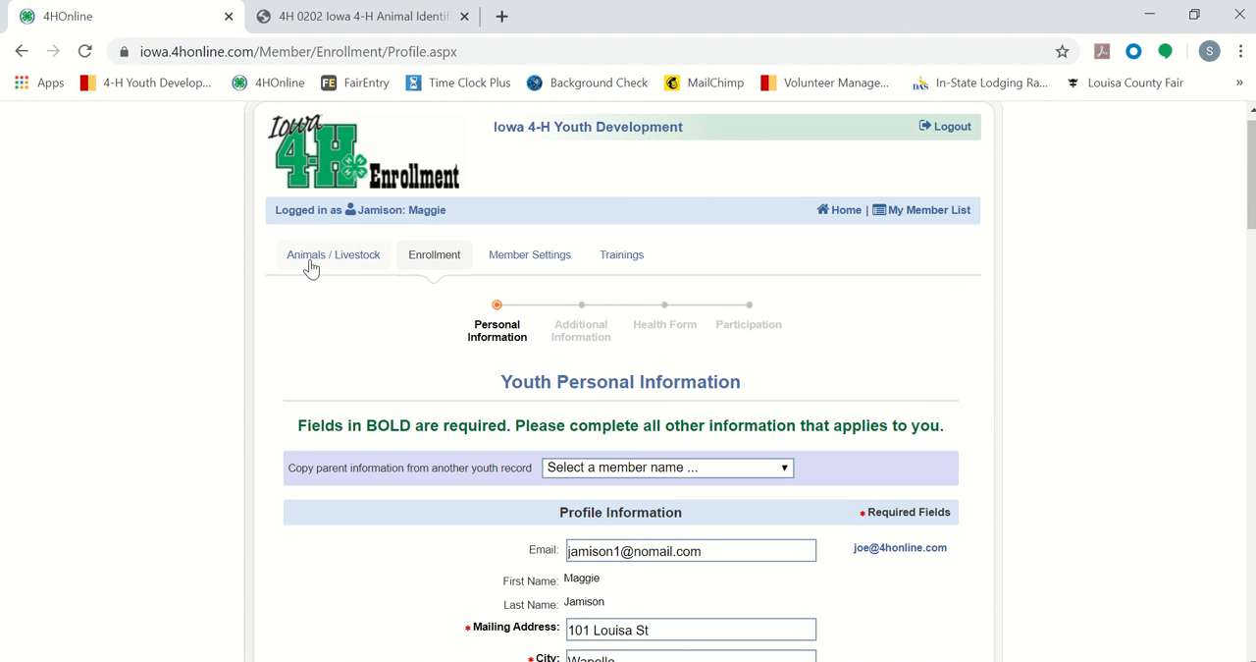
pyautogui.click(309, 261)
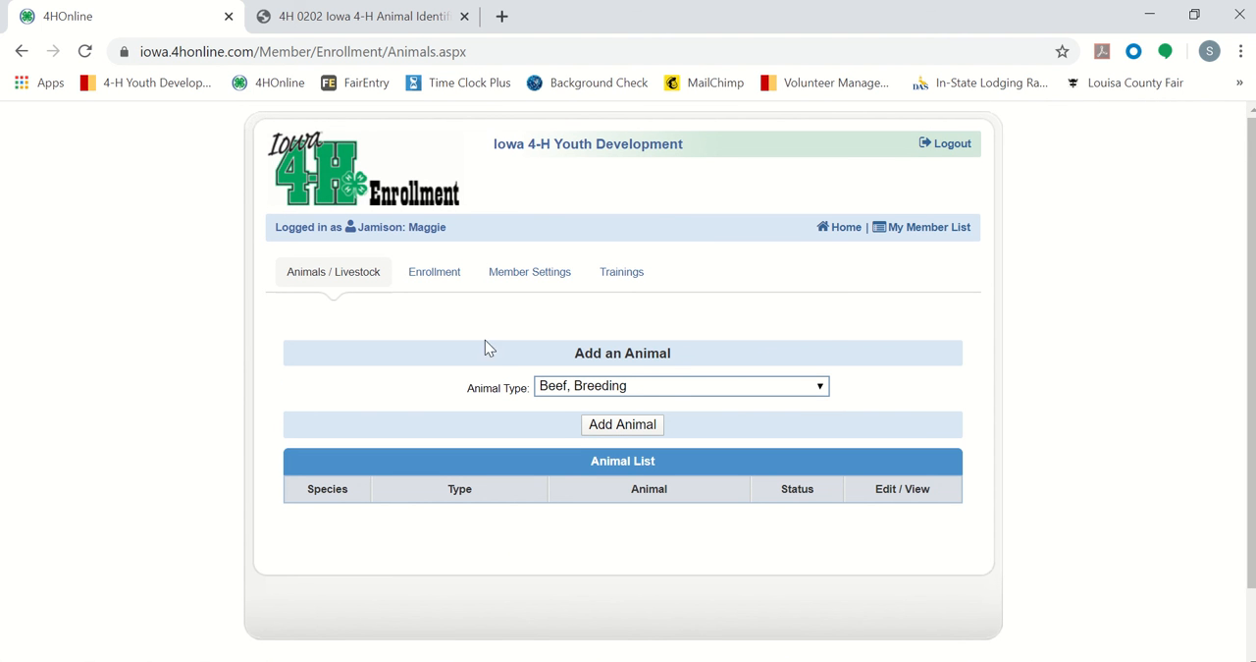
# Step: Add an animal of type Dogs for this member and bring up the blank Dogs entry form
pyautogui.click(661, 389)
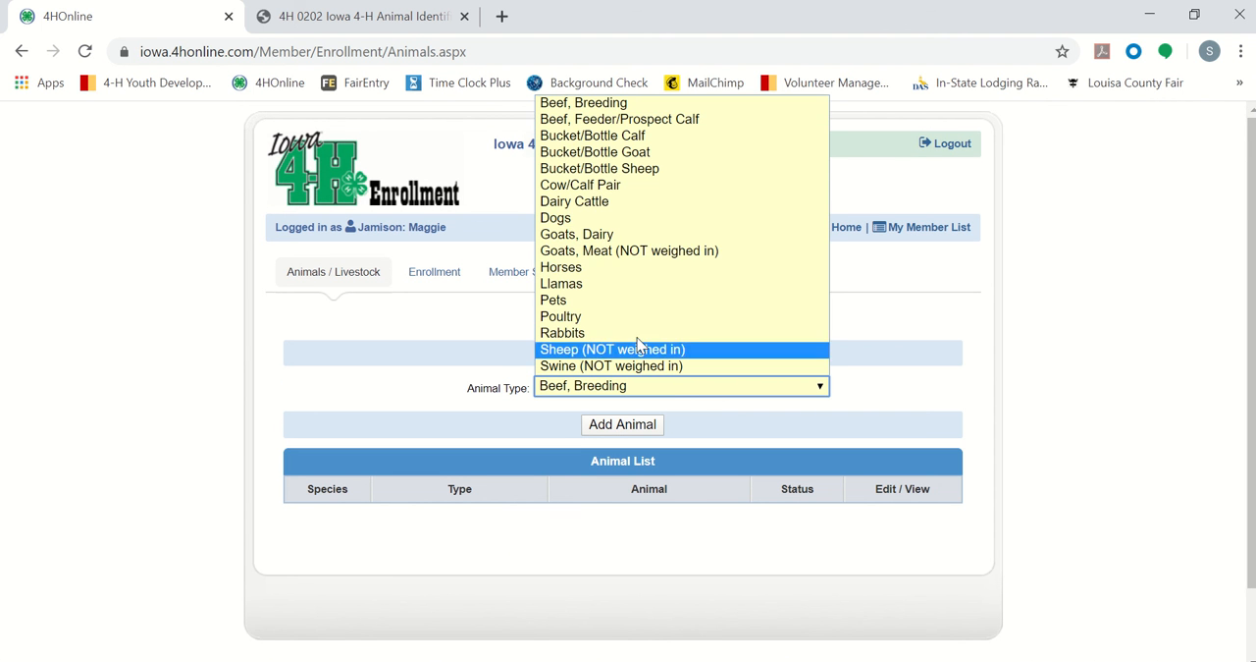
pyautogui.click(575, 218)
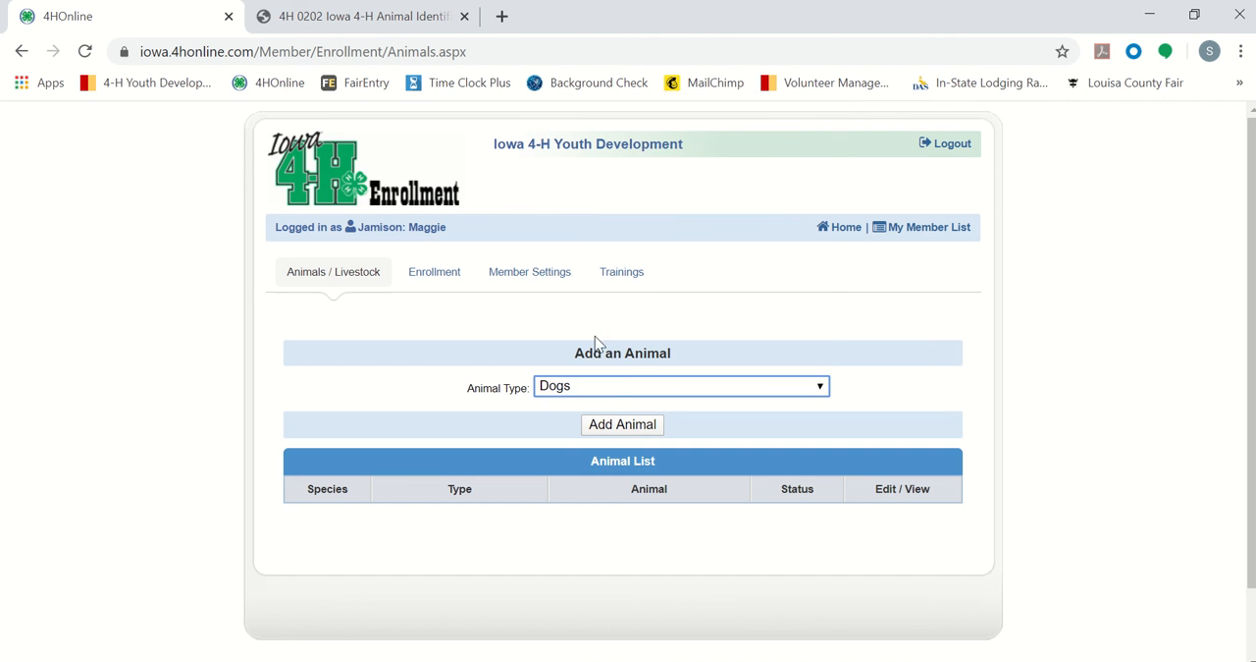
pyautogui.click(613, 428)
pyautogui.scroll(-4, 932, 349)
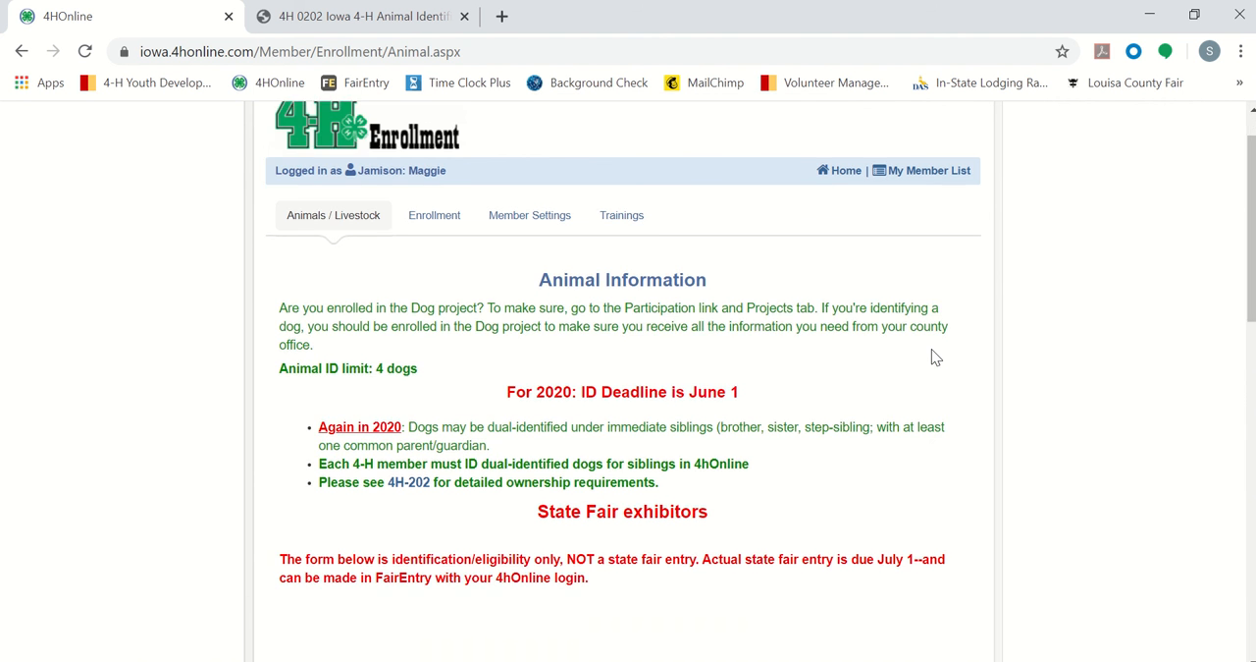
pyautogui.scroll(-2, 933, 348)
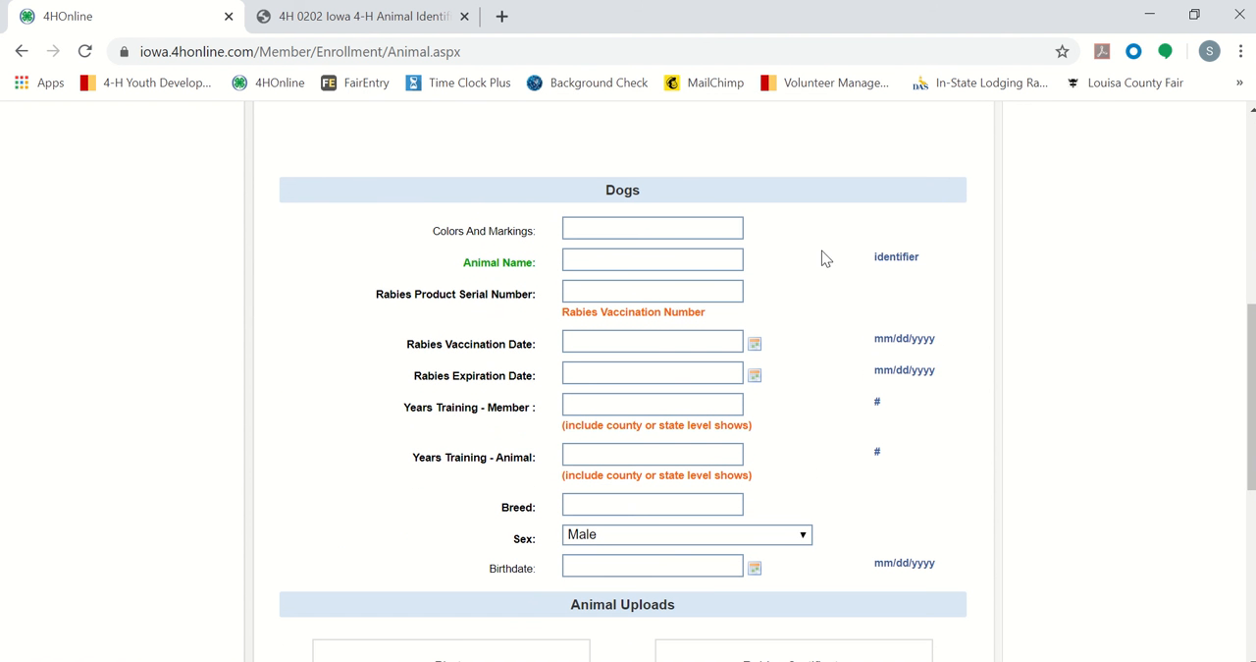
# Step: Enter Red as the dog's colors and markings and Holly as the animal name
pyautogui.click(672, 227)
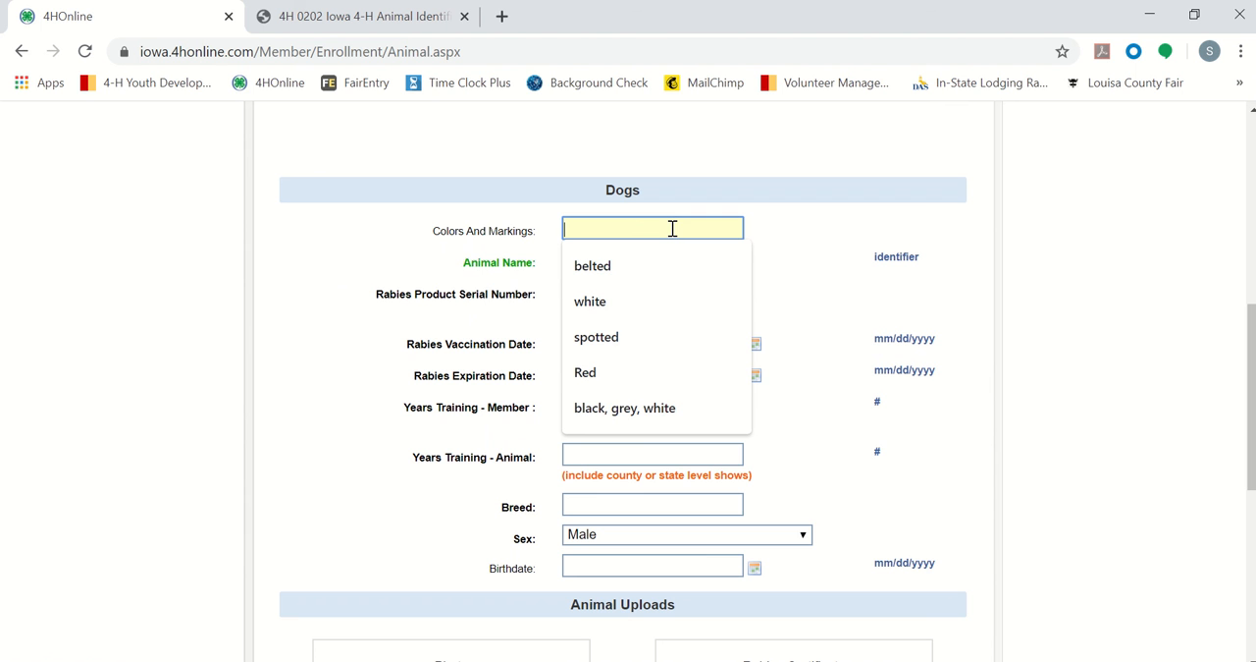
pyautogui.click(616, 371)
pyautogui.click(610, 255)
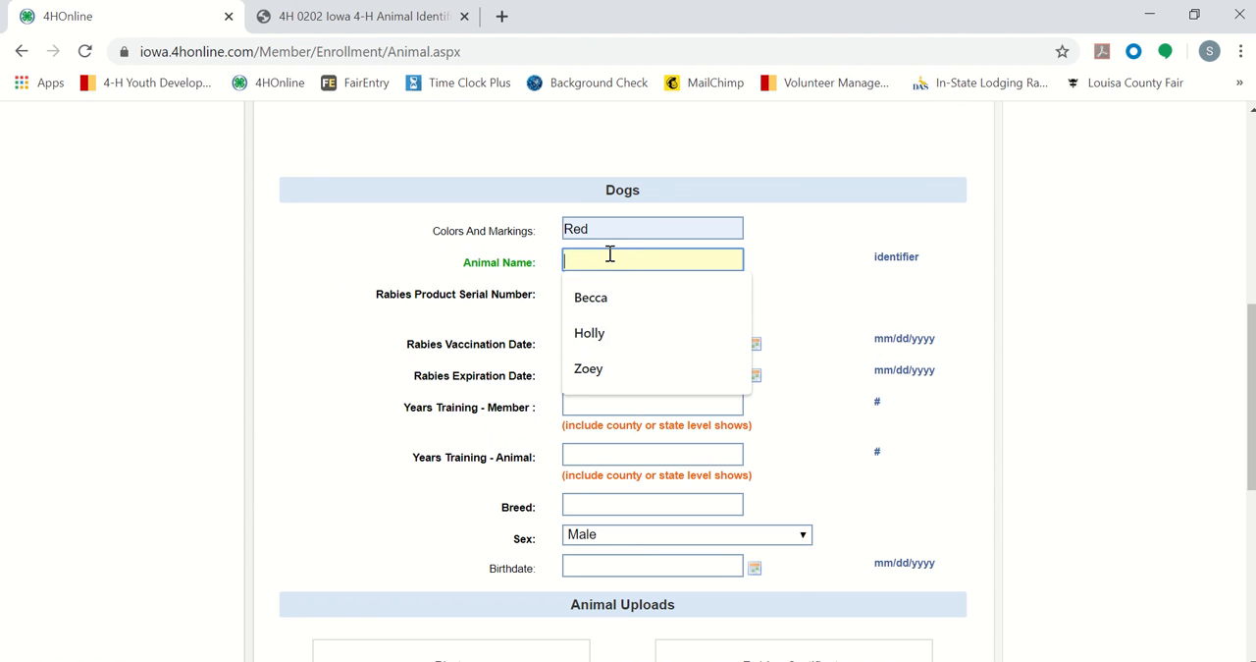
pyautogui.click(617, 337)
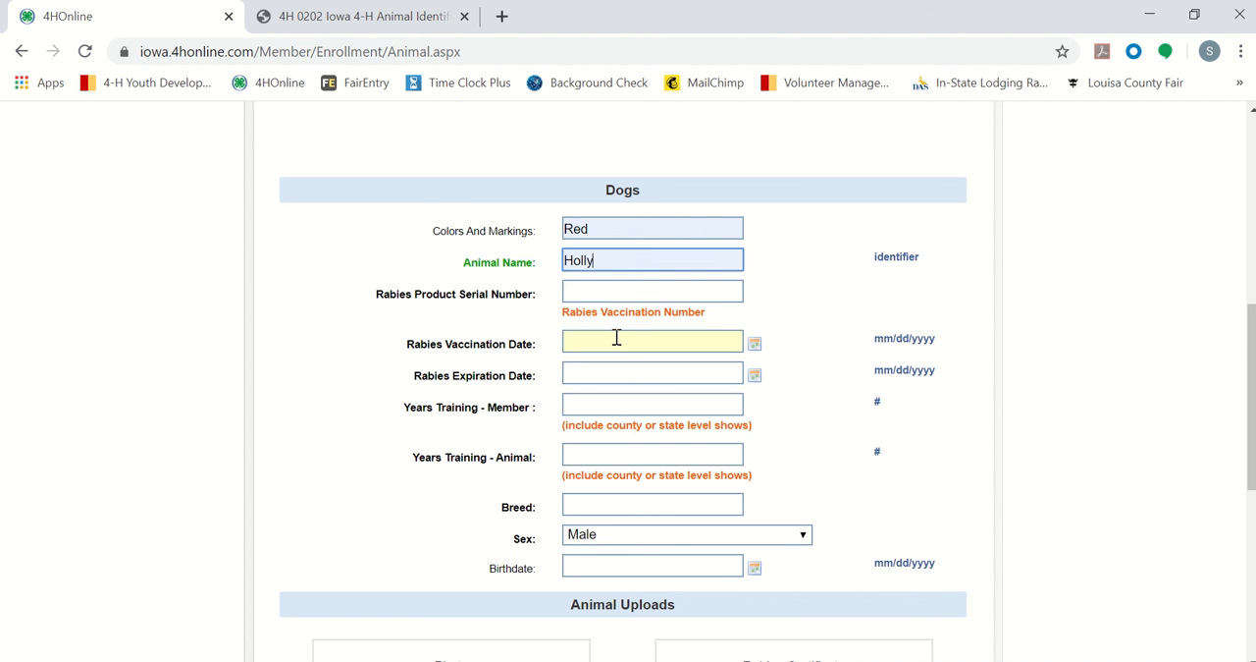
# Step: Look up Holly's rabies certificate in the Animal ID PowerPoint and enter 0304 as the Rabies Product Serial Number in 4HOnline
pyautogui.click(642, 293)
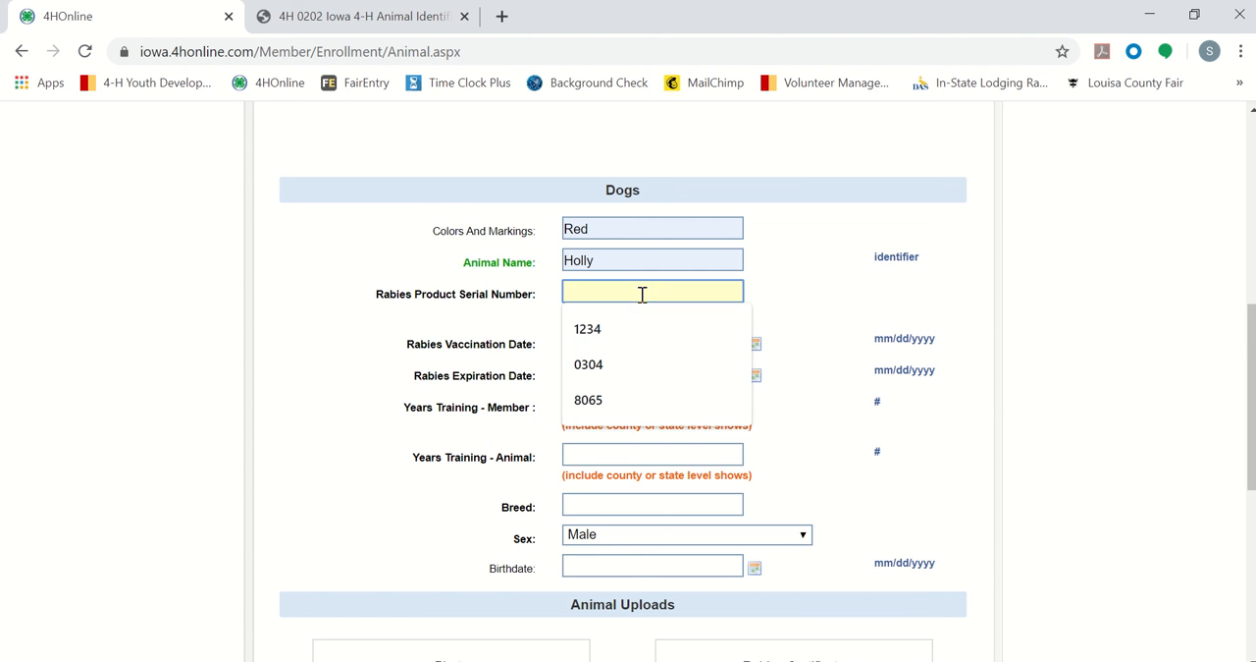
pyautogui.hotkey('alt', 'Tab')
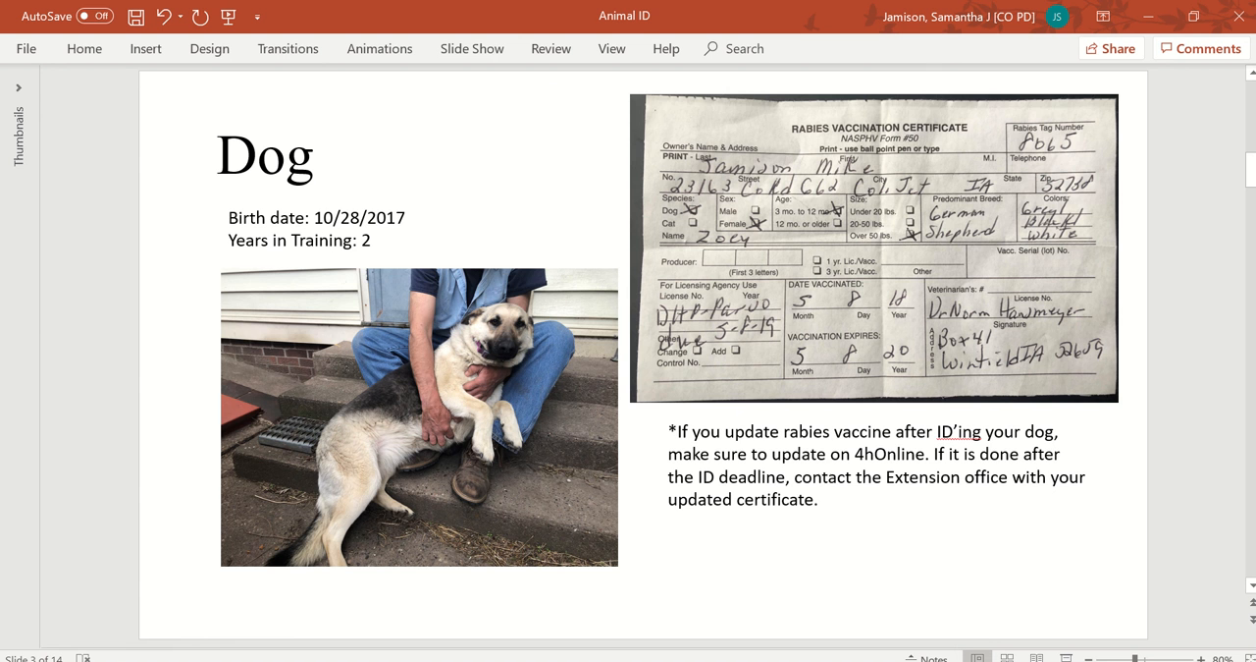
pyautogui.scroll(1, 255, 503)
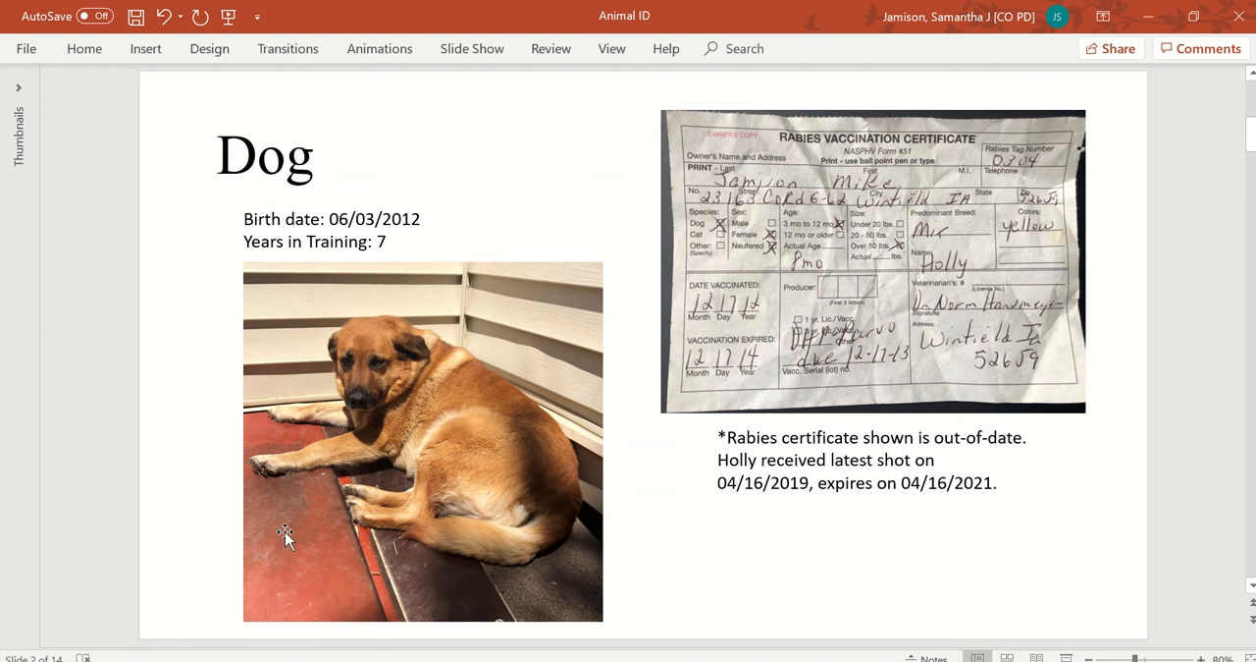
pyautogui.hotkey('alt', 'Tab')
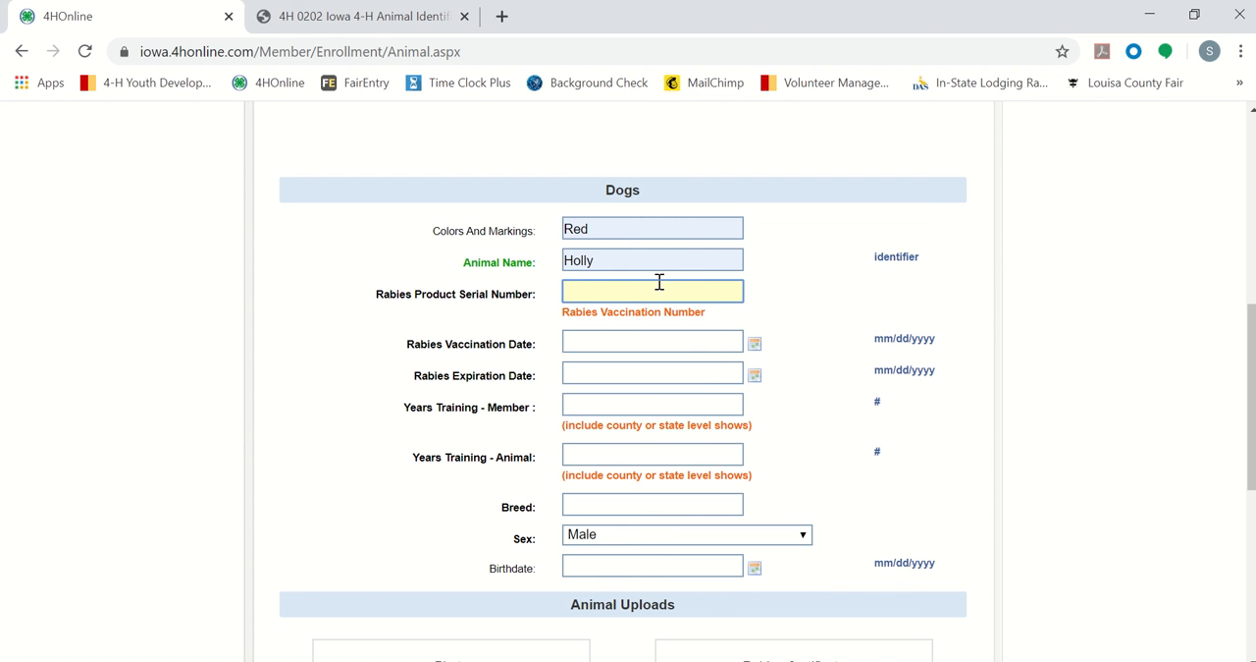
pyautogui.click(659, 283)
pyautogui.click(652, 359)
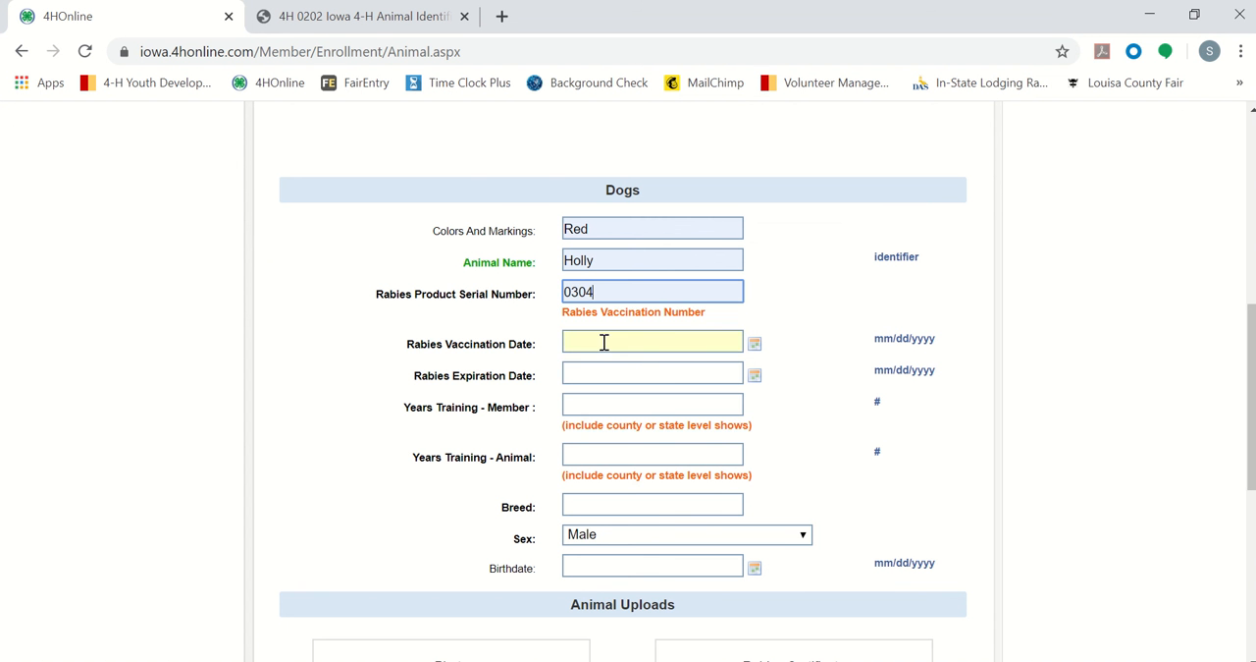
# Step: Set Holly's rabies vaccination date to 04/16/2019 and the rabies expiration date to 04/16/2021
pyautogui.click(603, 342)
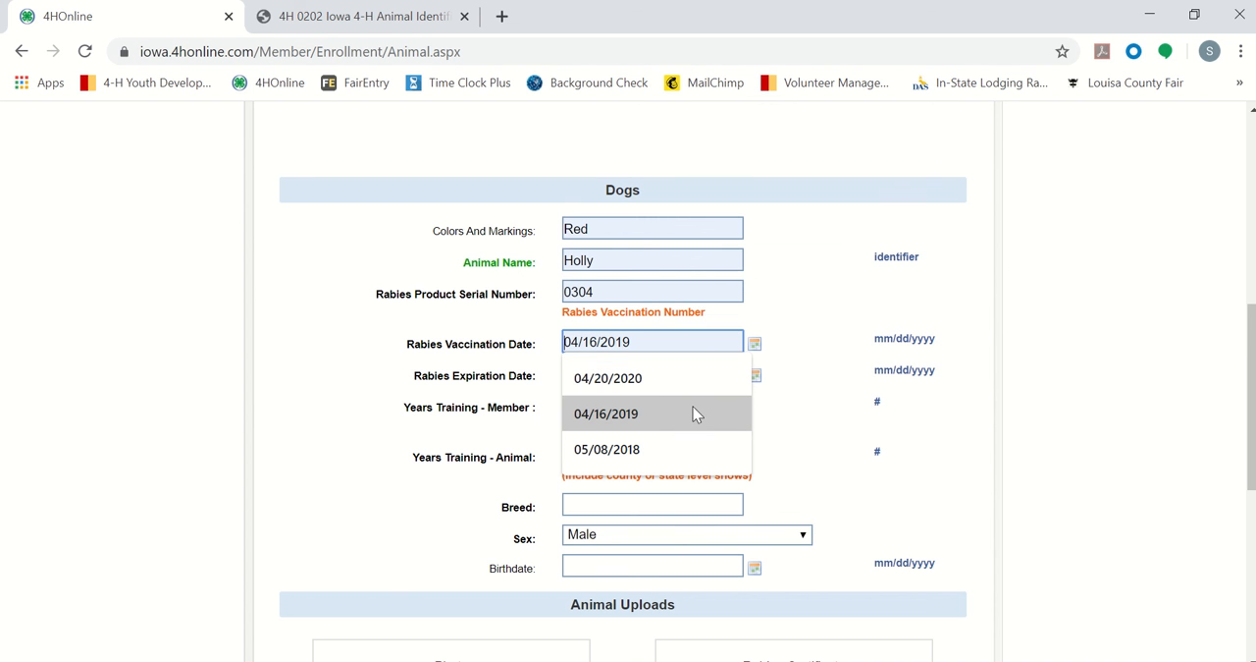
pyautogui.click(693, 411)
pyautogui.click(622, 374)
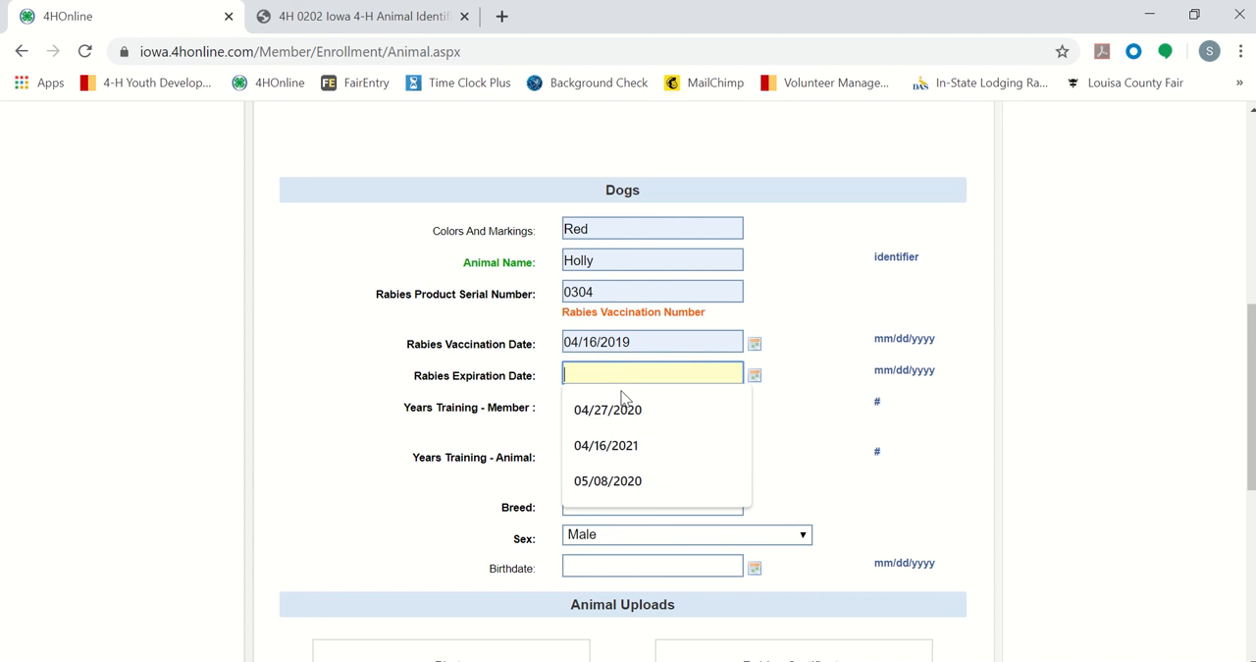
pyautogui.click(642, 450)
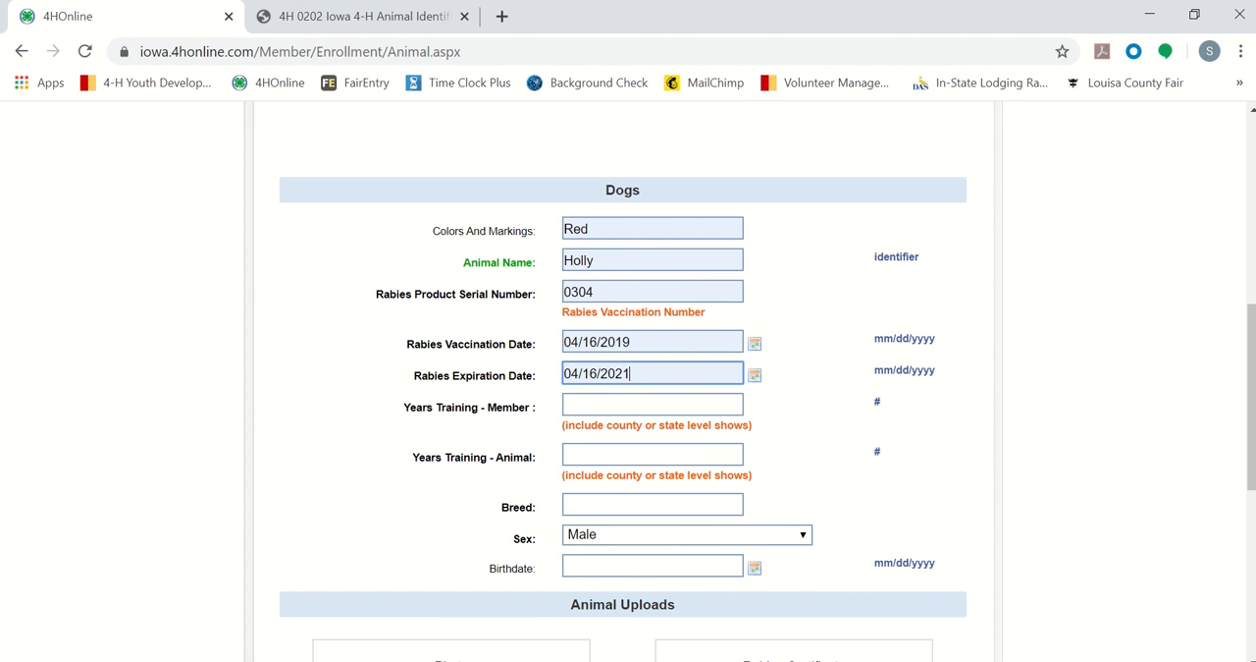
# Step: Consult the "Dog – Multiple Siblings" slide in PowerPoint and set Years Training - Member to 2 in the 4HOnline form
pyautogui.hotkey('alt', 'Tab')
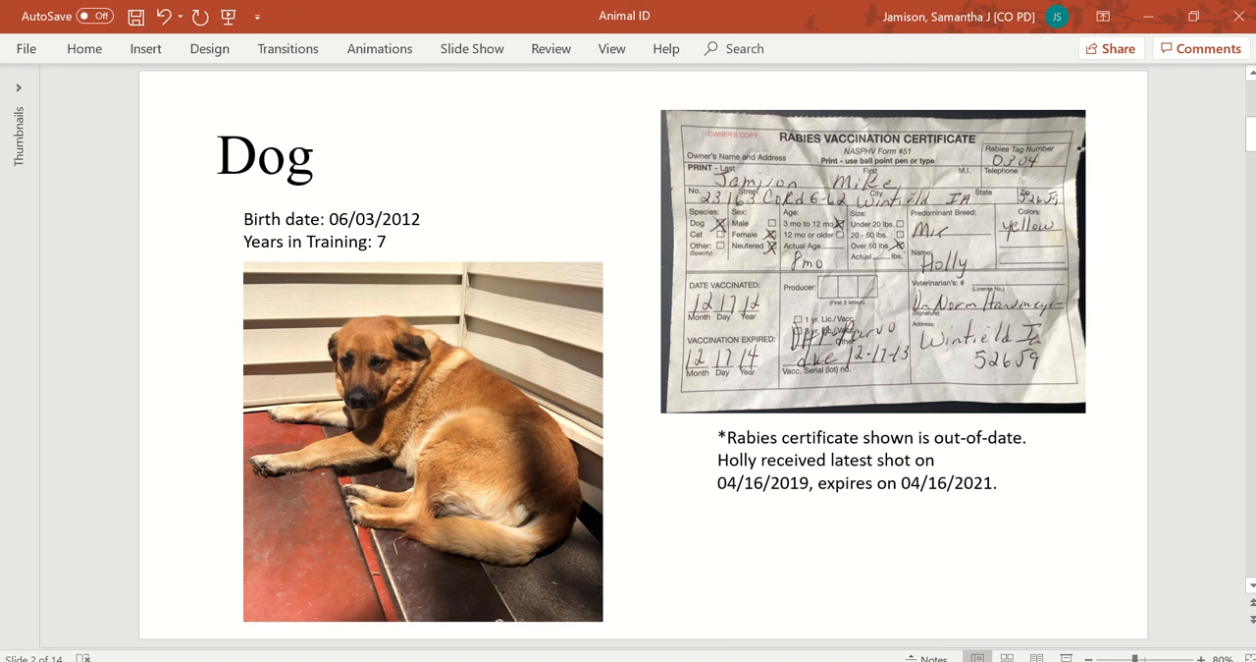
pyautogui.hotkey('alt', 'Tab')
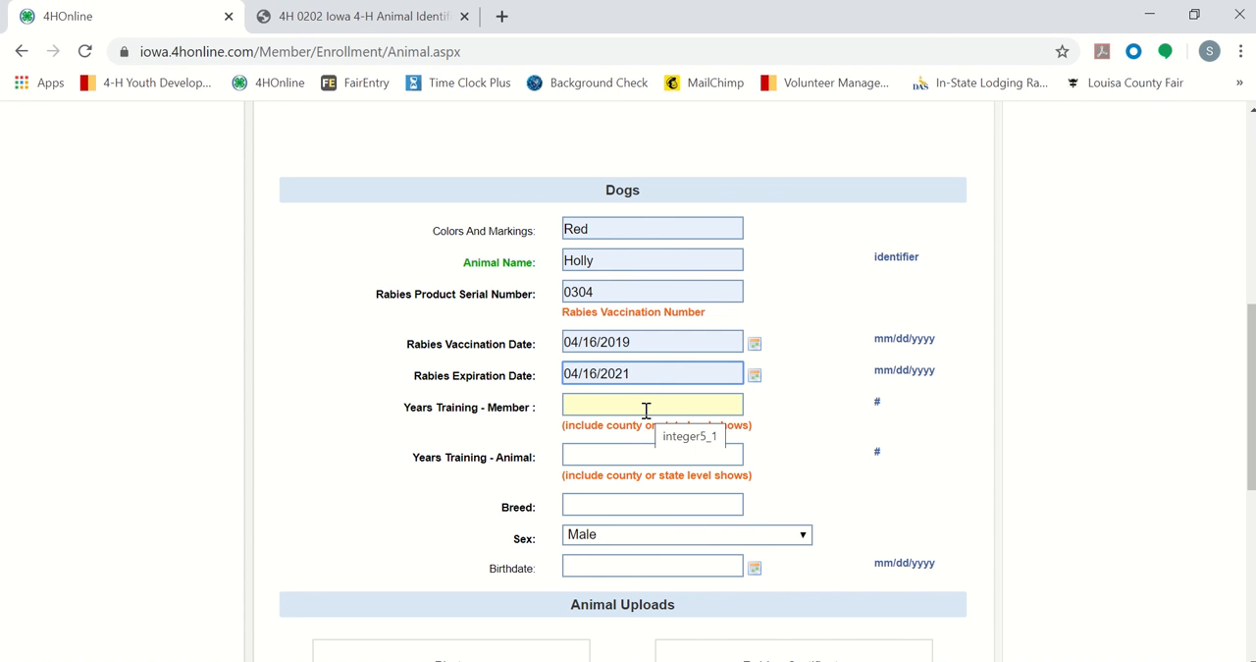
pyautogui.hotkey('alt', 'Tab')
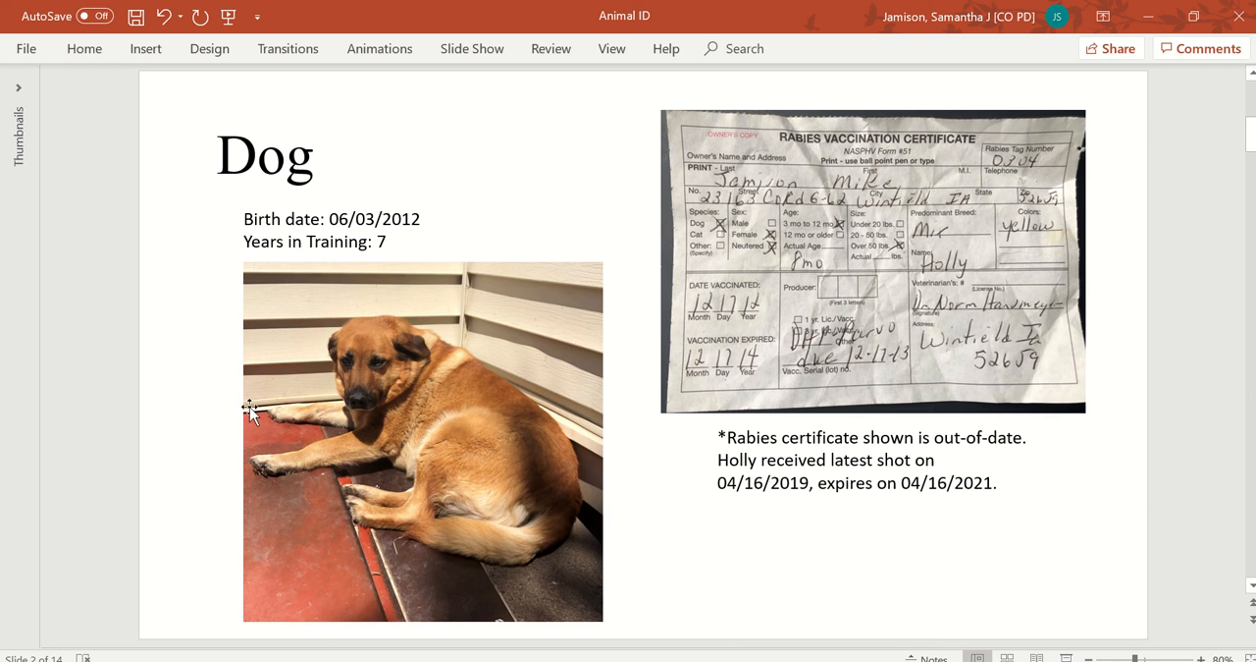
pyautogui.scroll(-2, 99, 399)
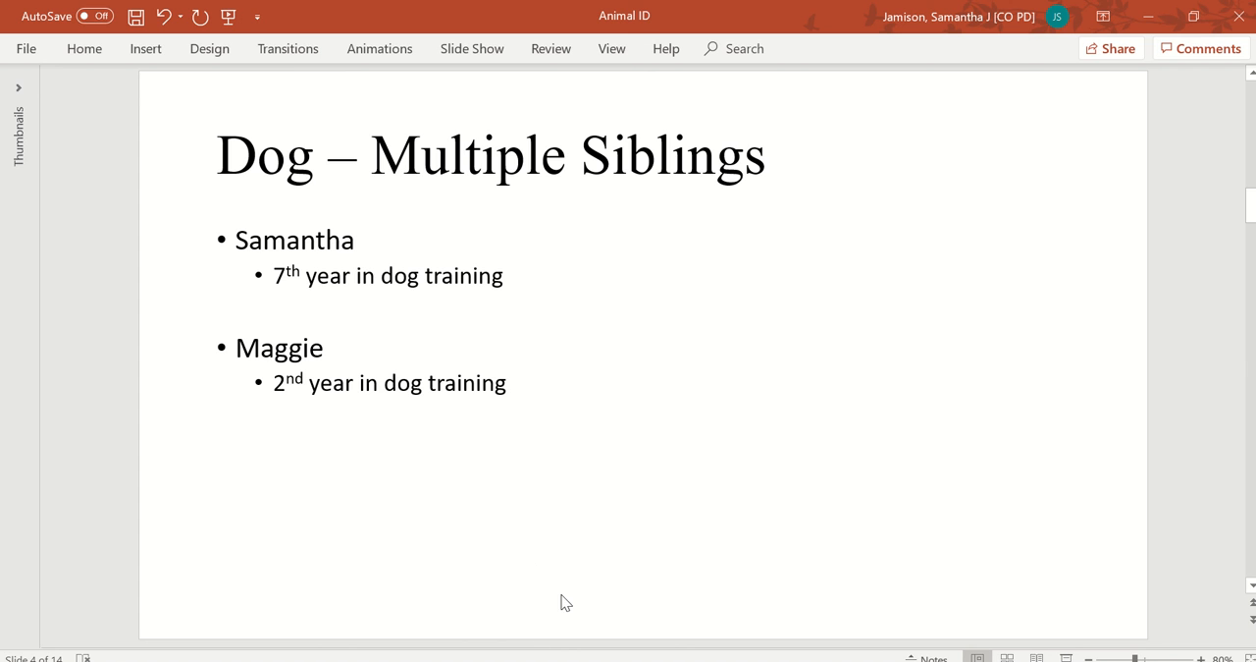
pyautogui.moveTo(504, 656)
pyautogui.click(511, 601)
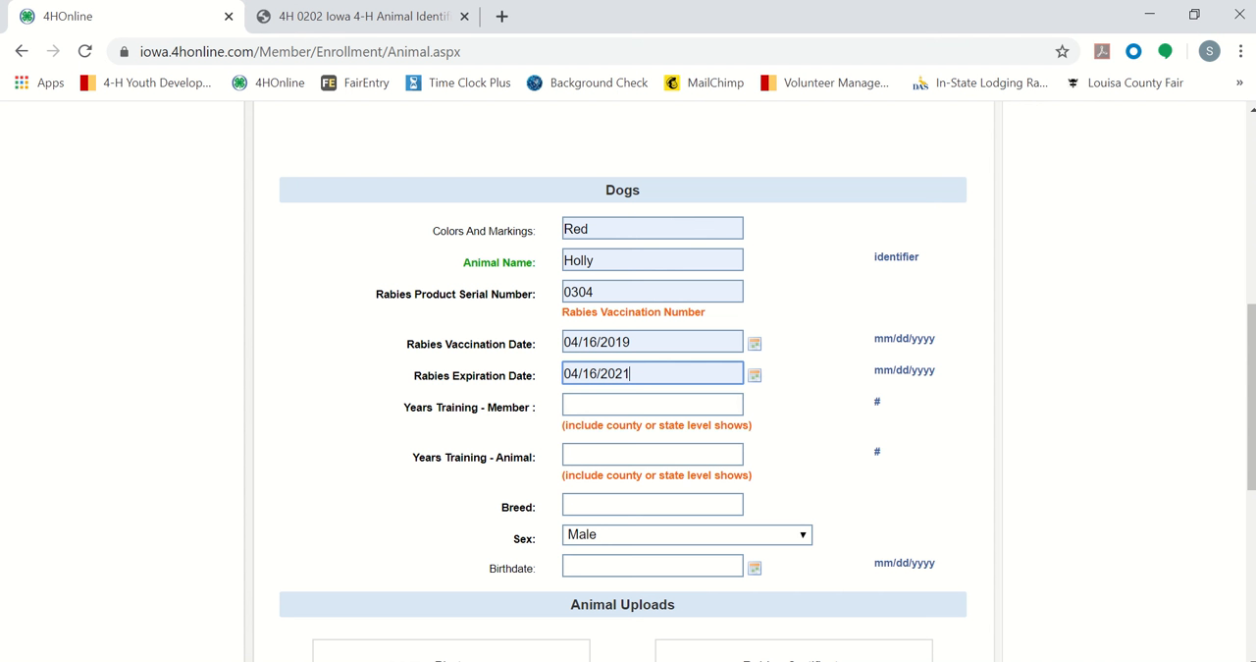
pyautogui.click(597, 402)
pyautogui.write('2')
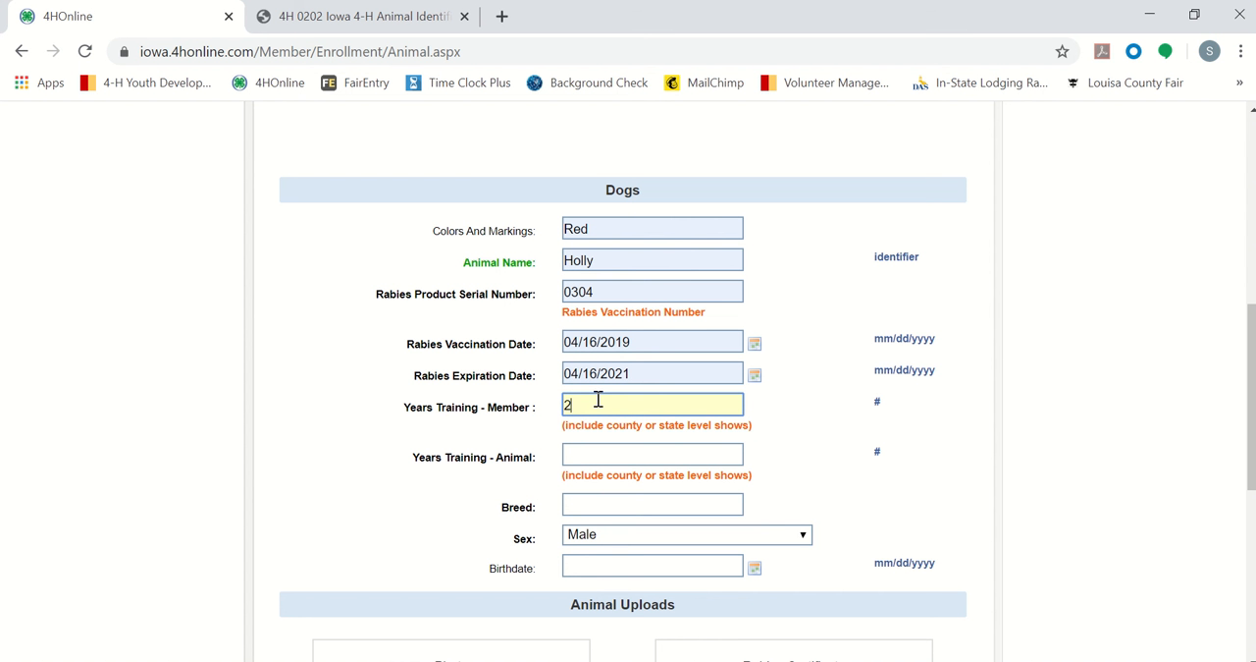
# Step: Set Years Training - Animal to 7 for Holly
pyautogui.click(519, 508)
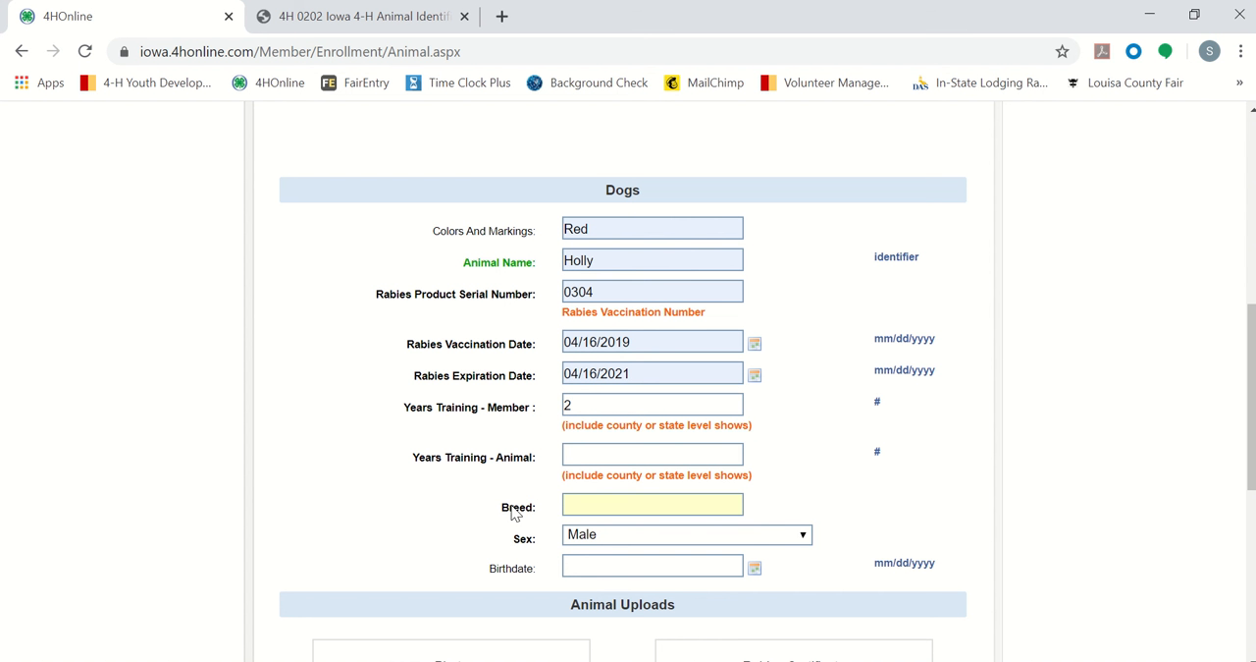
pyautogui.click(629, 452)
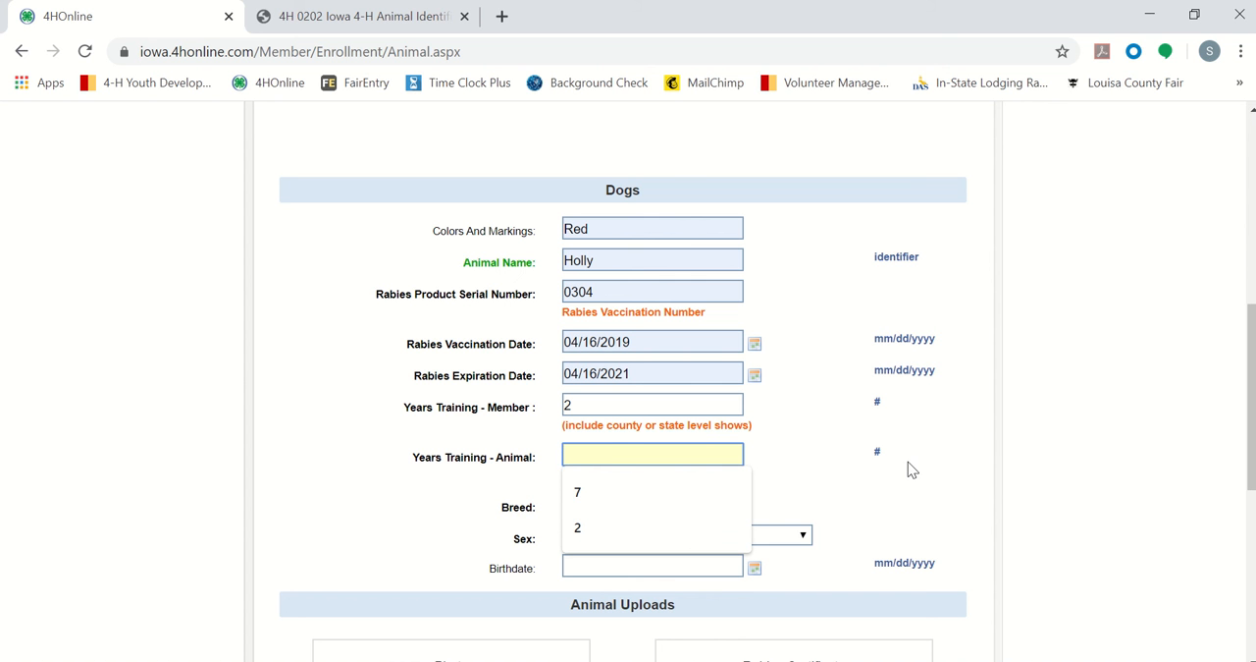
pyautogui.write('7')
pyautogui.click(821, 503)
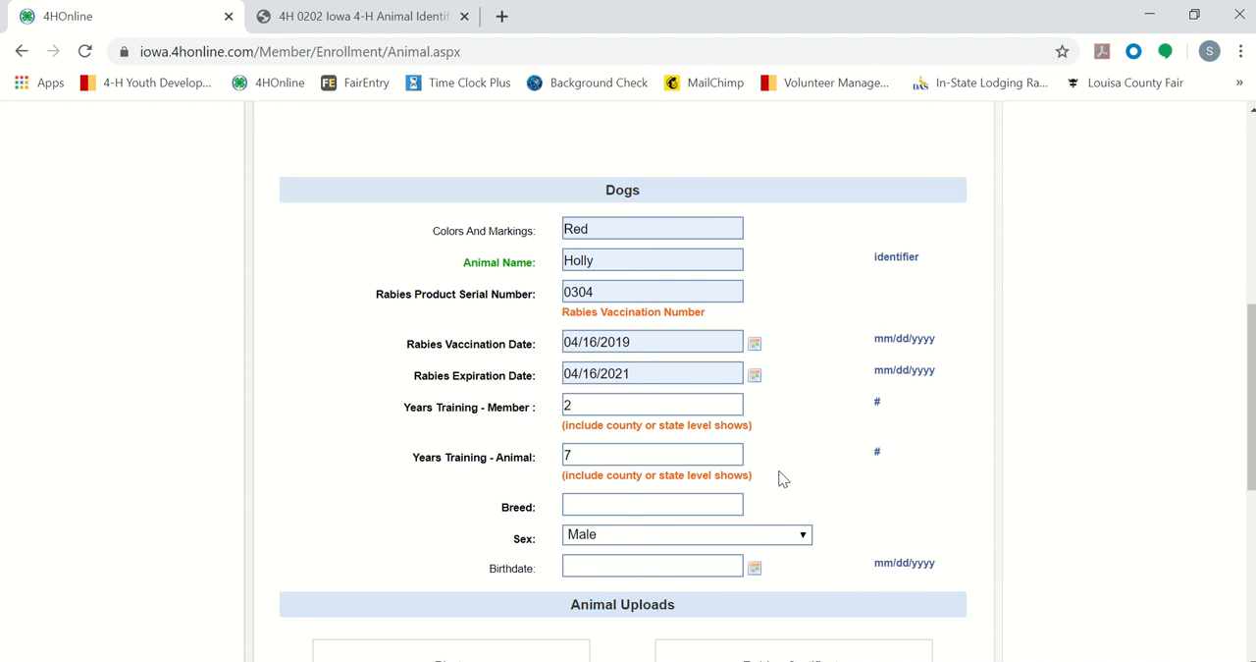
pyautogui.click(710, 503)
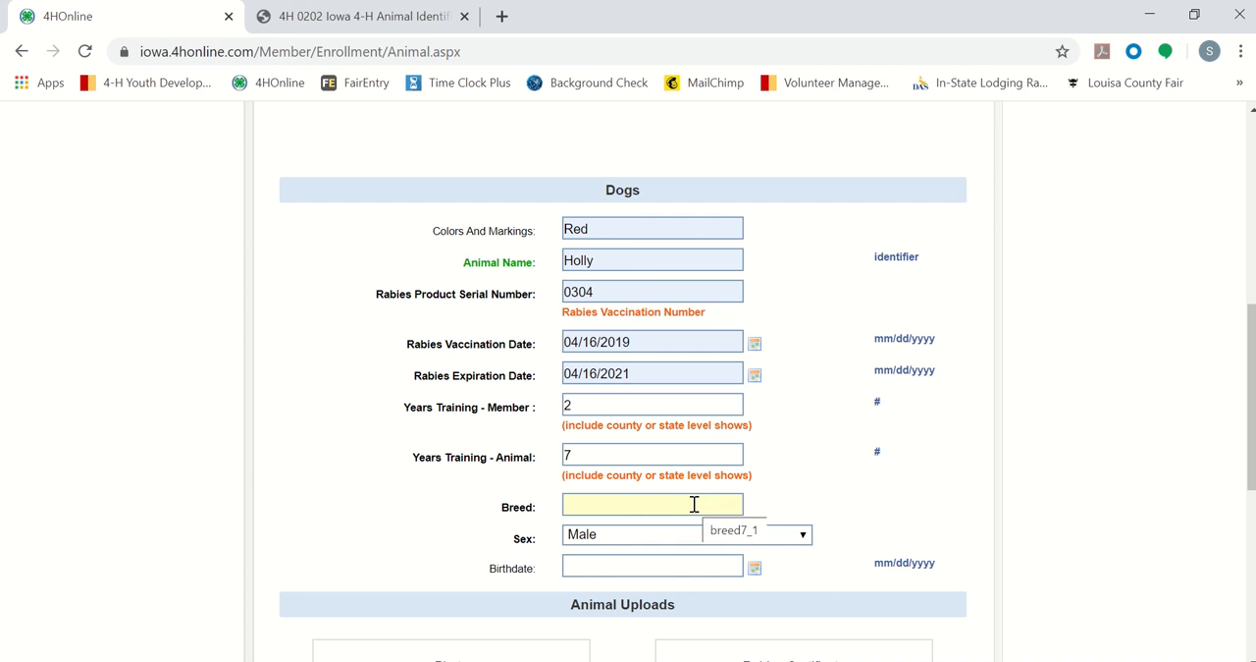
pyautogui.click(797, 496)
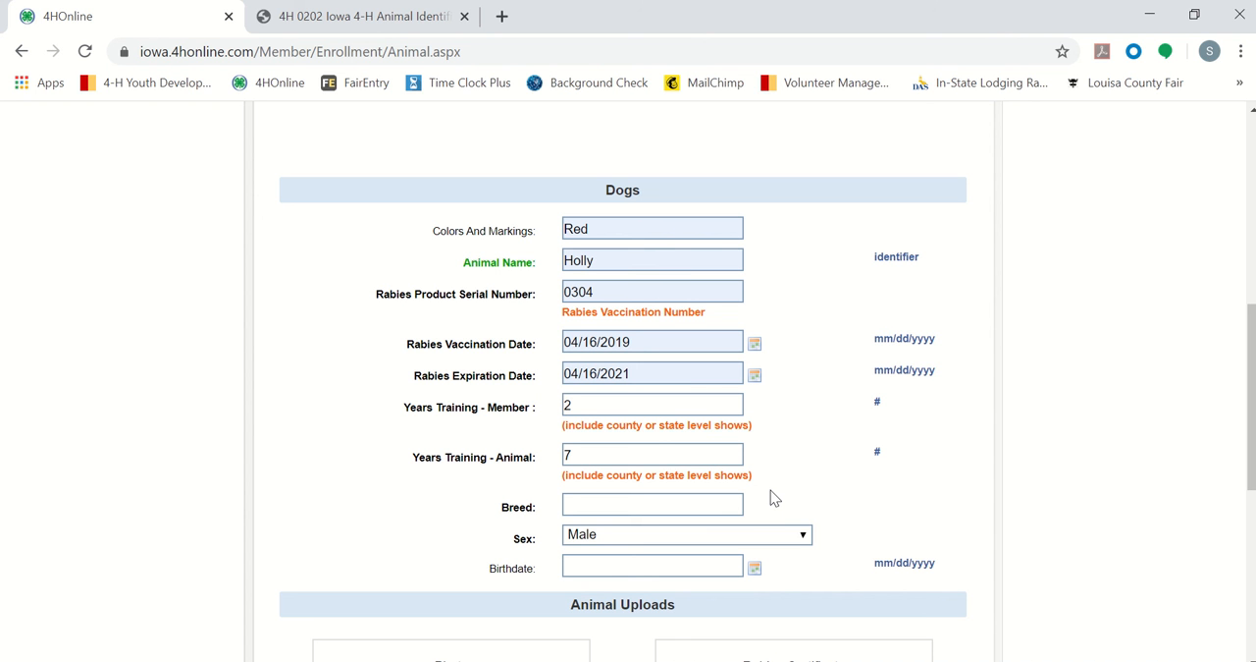
pyautogui.click(589, 452)
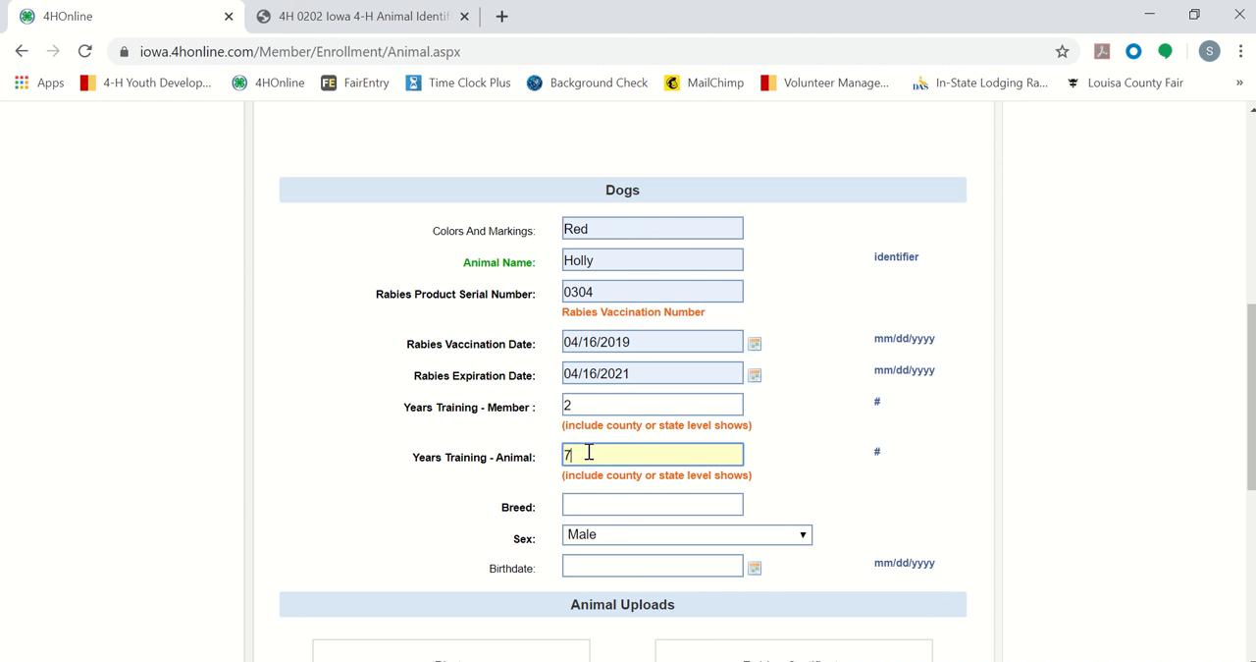
pyautogui.press('Tab')
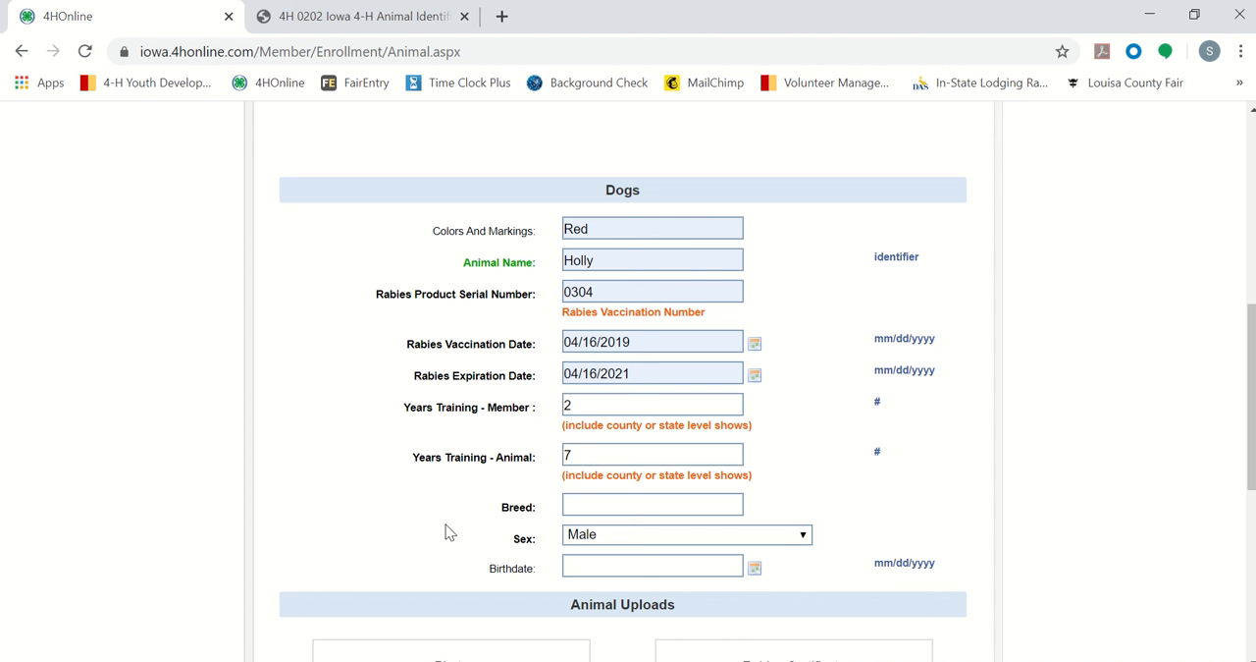
pyautogui.click(580, 458)
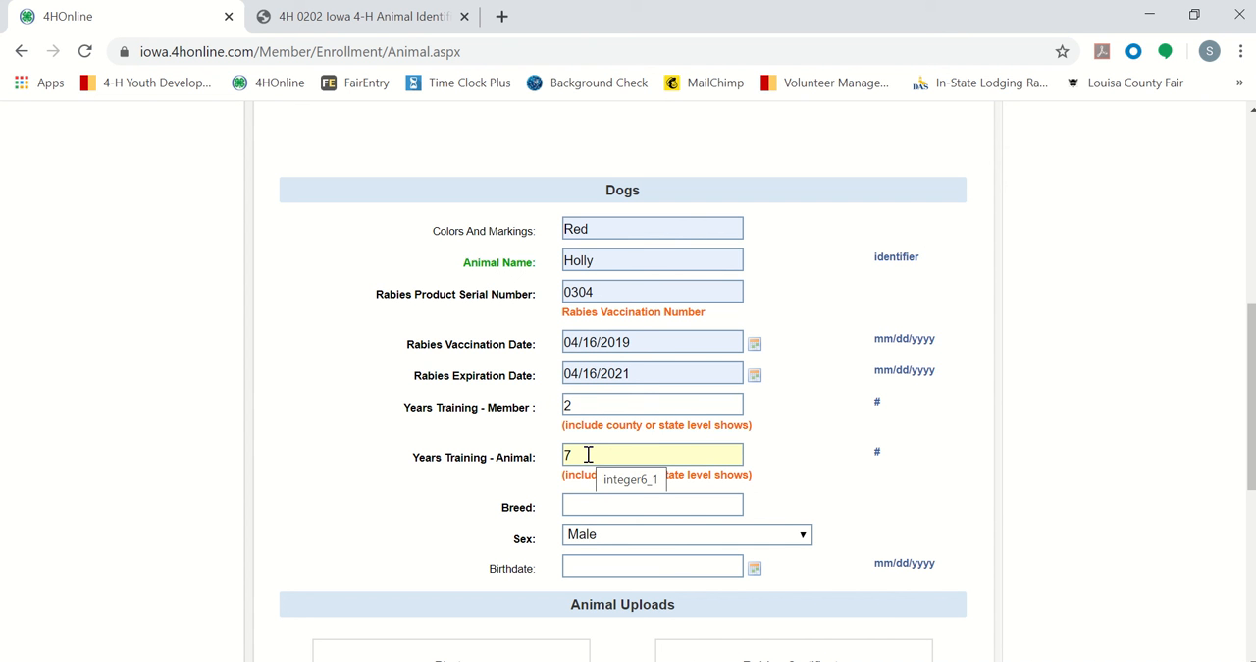
# Step: Enter Mixed as Holly's breed and set her sex to Female
pyautogui.click(586, 509)
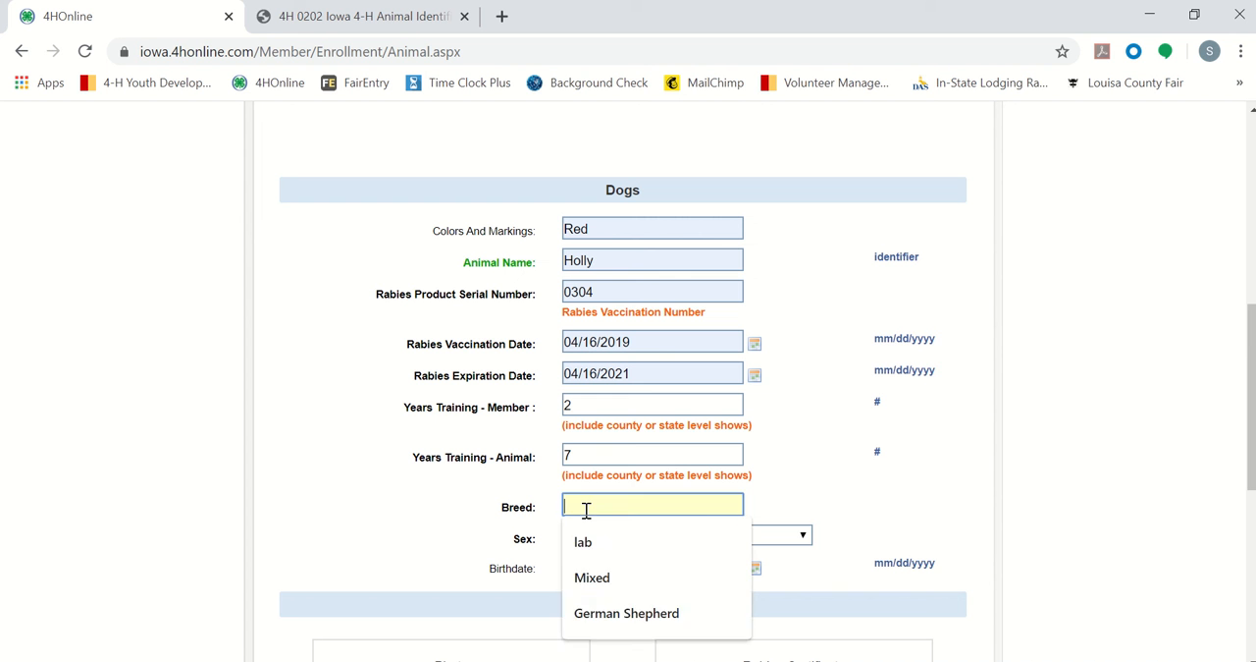
pyautogui.write('Mixed')
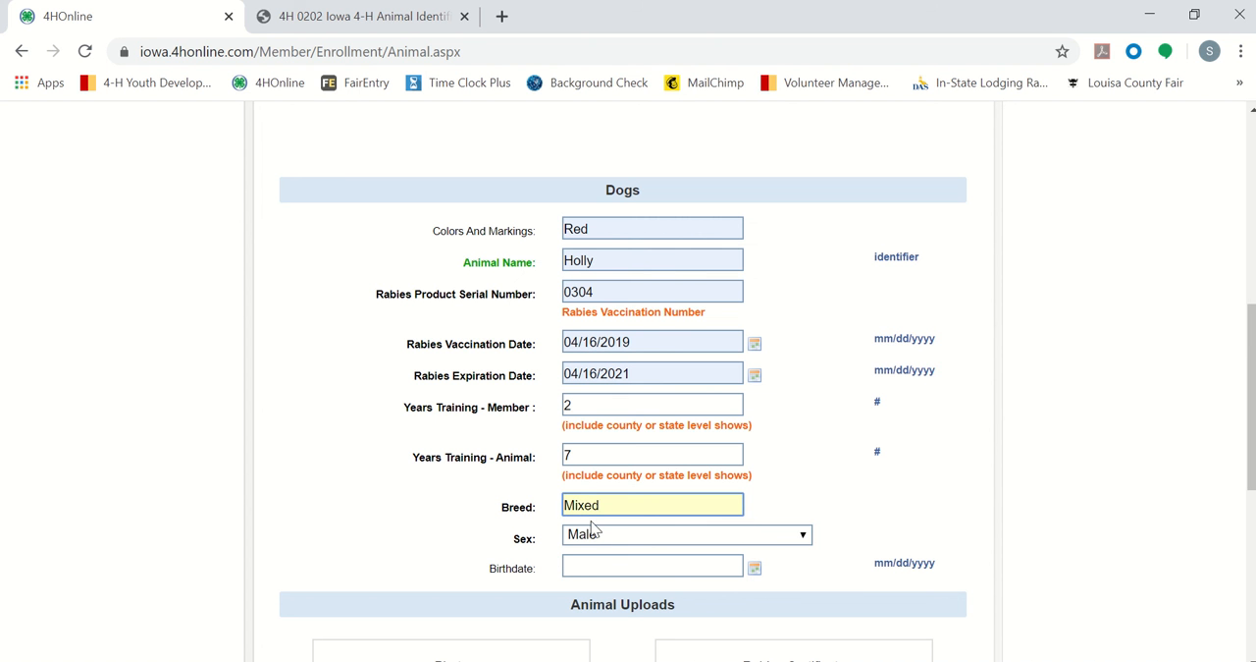
pyautogui.click(592, 537)
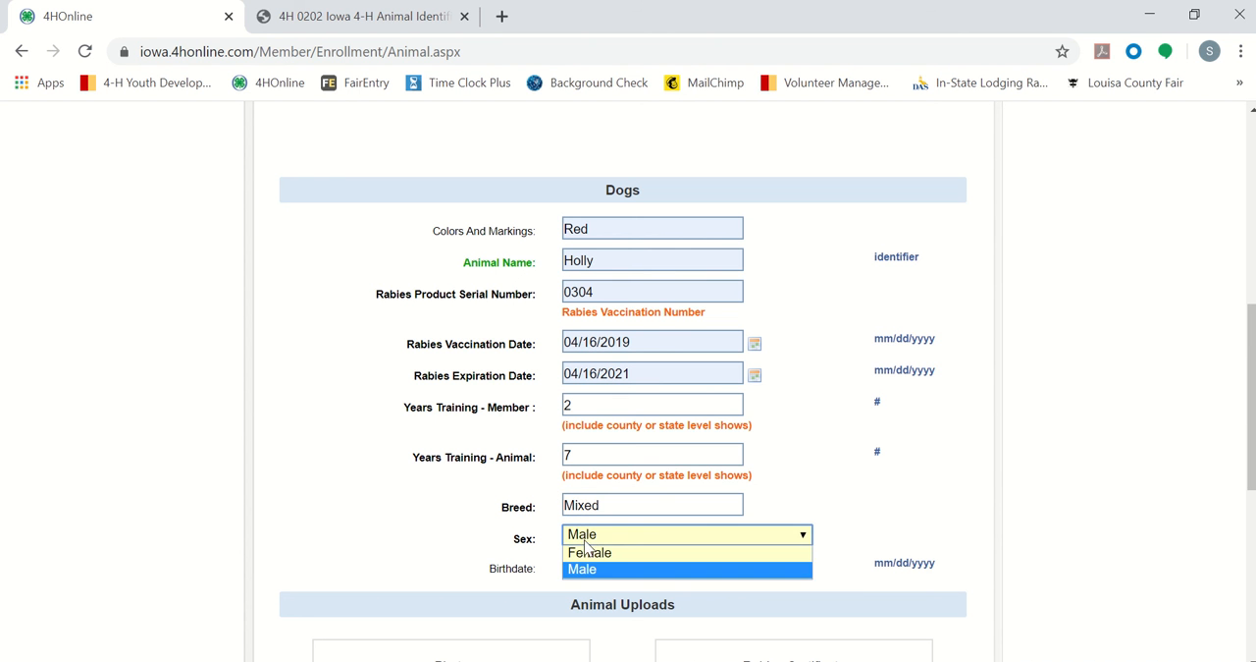
pyautogui.click(589, 554)
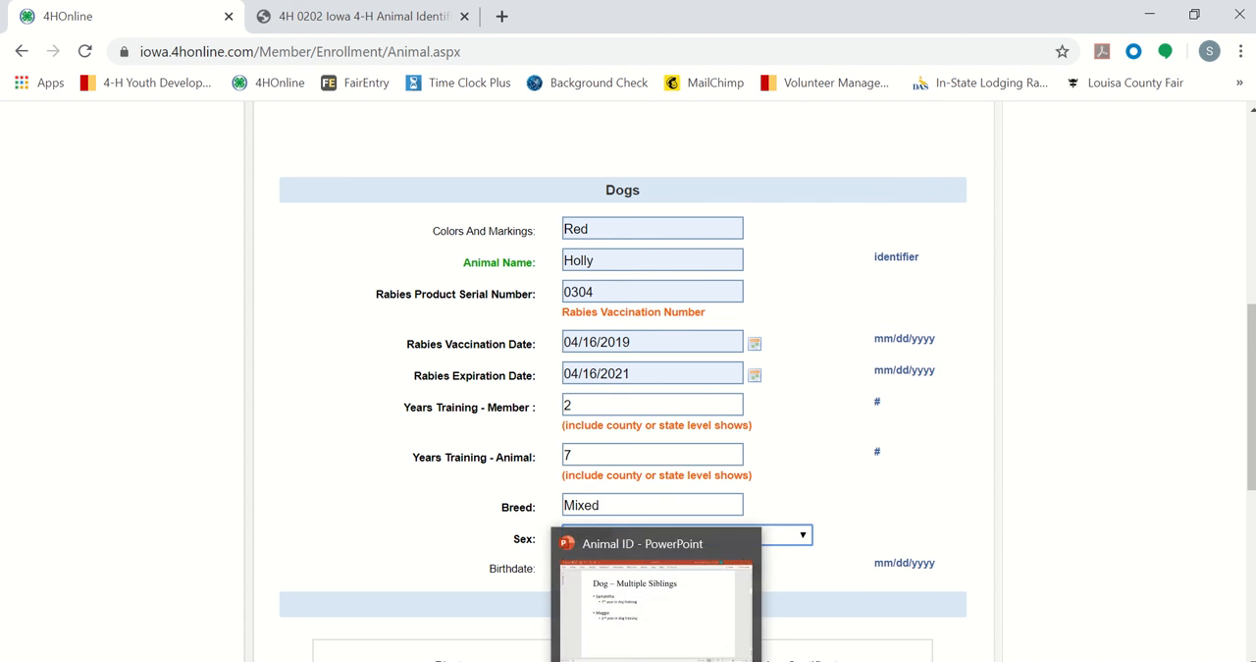
# Step: Look up Holly's birth date on the "Dog" slide in PowerPoint and enter it as the Birthdate in the 4HOnline form
pyautogui.click(650, 613)
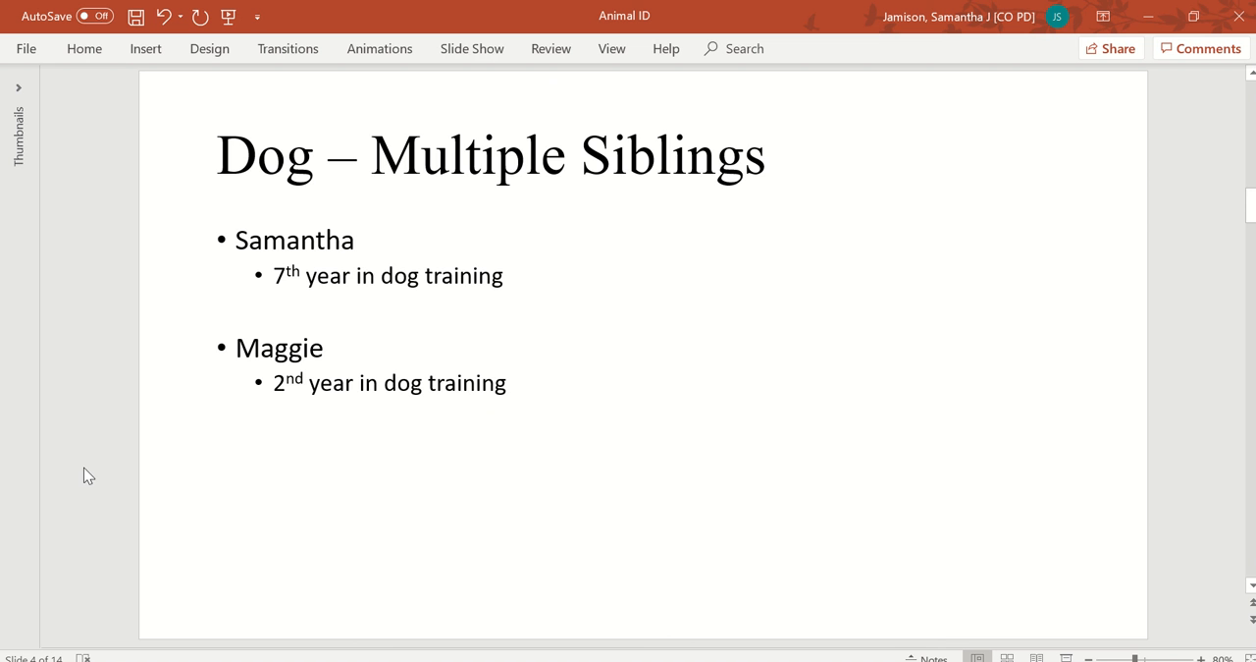
pyautogui.scroll(2, 83, 467)
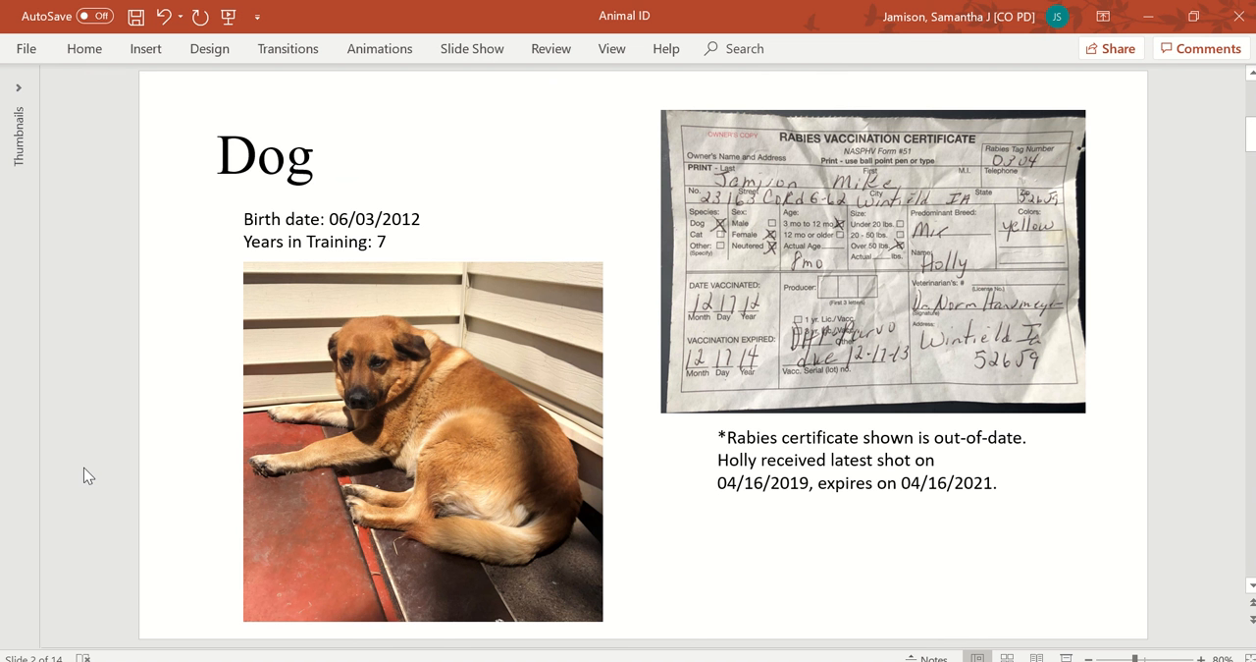
pyautogui.hotkey('alt', 'Tab')
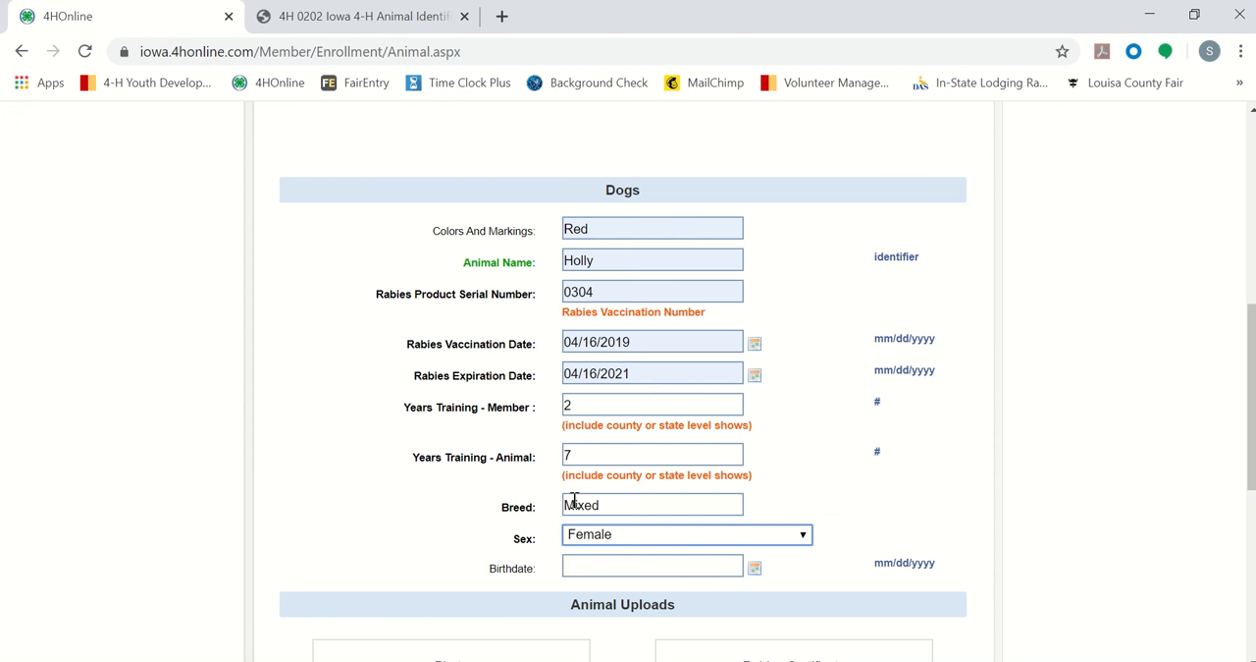
pyautogui.click(604, 567)
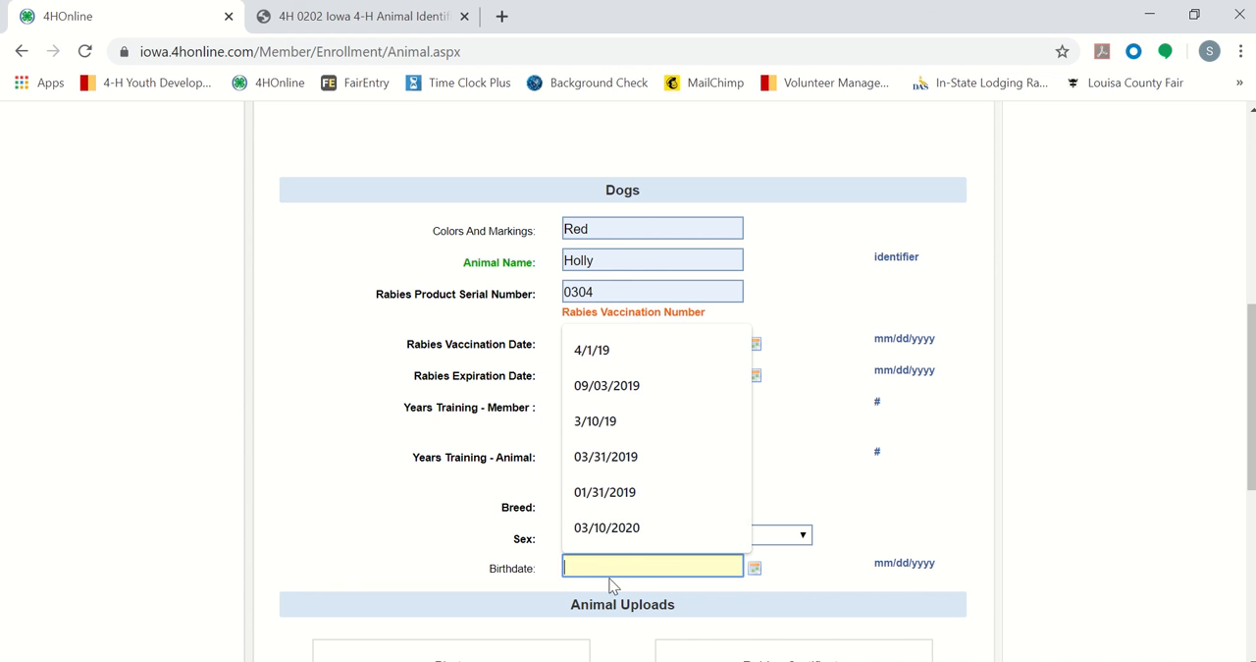
pyautogui.write('06/03/2012')
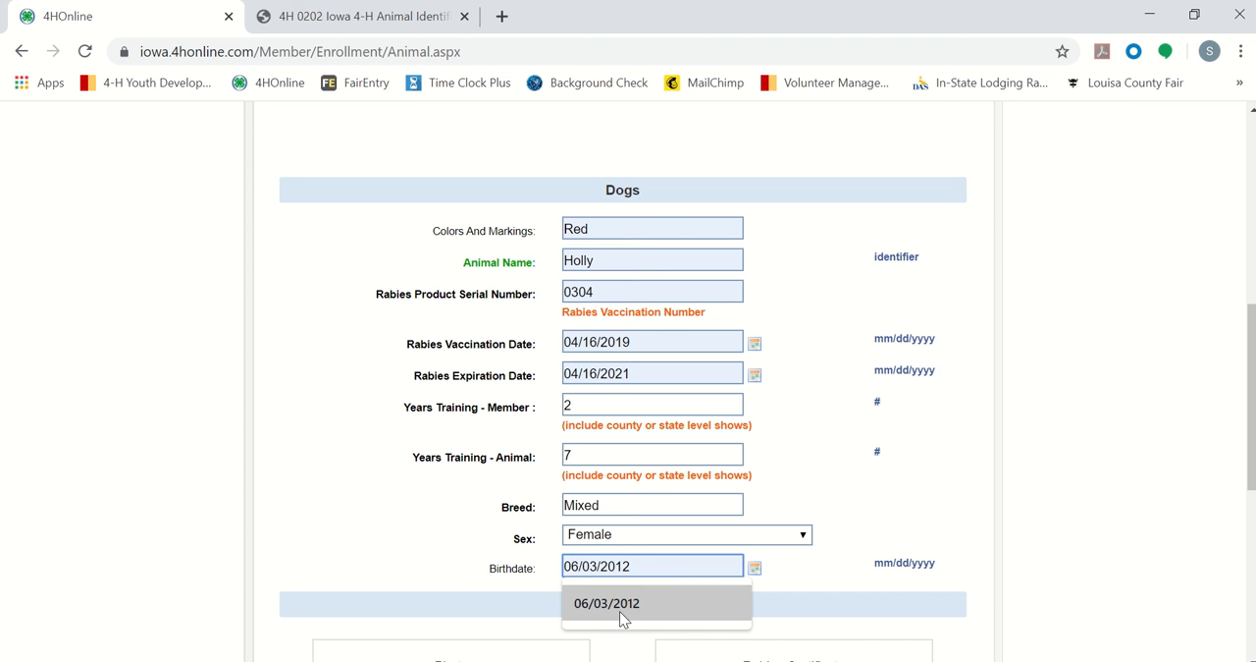
pyautogui.click(620, 609)
pyautogui.click(426, 536)
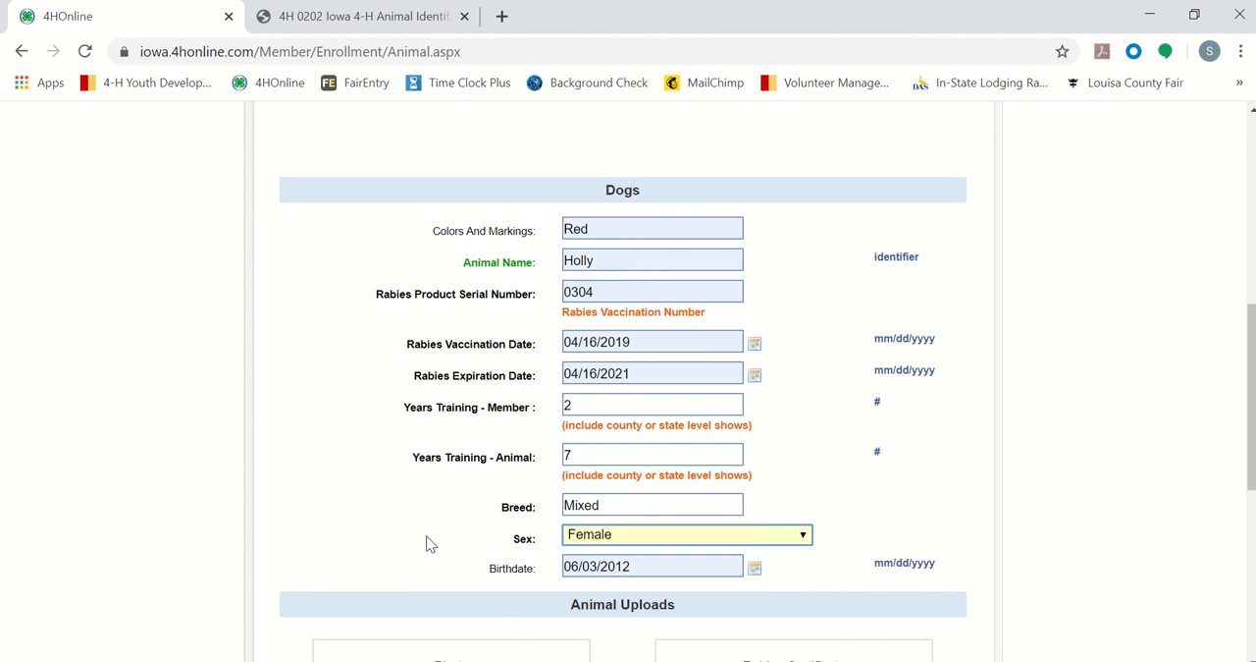
# Step: Upload the Holly image from the Animal ID folder as the dog's photo and save the animal record
pyautogui.scroll(-3, 426, 536)
pyautogui.click(392, 584)
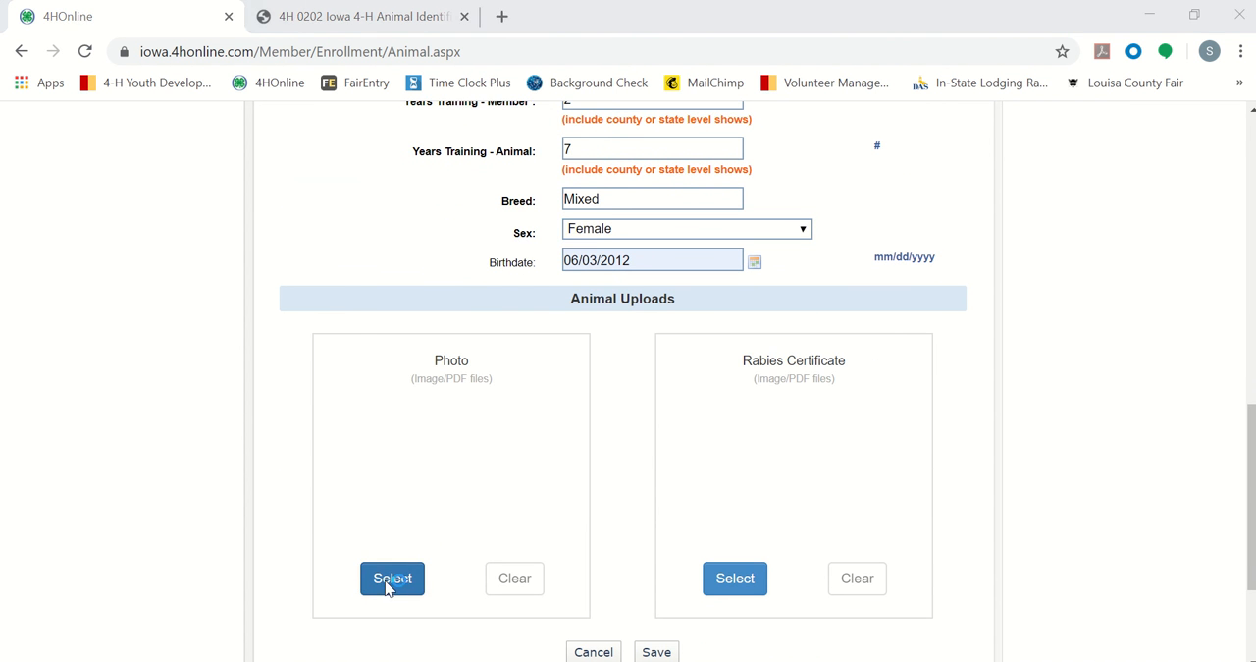
pyautogui.click(486, 284)
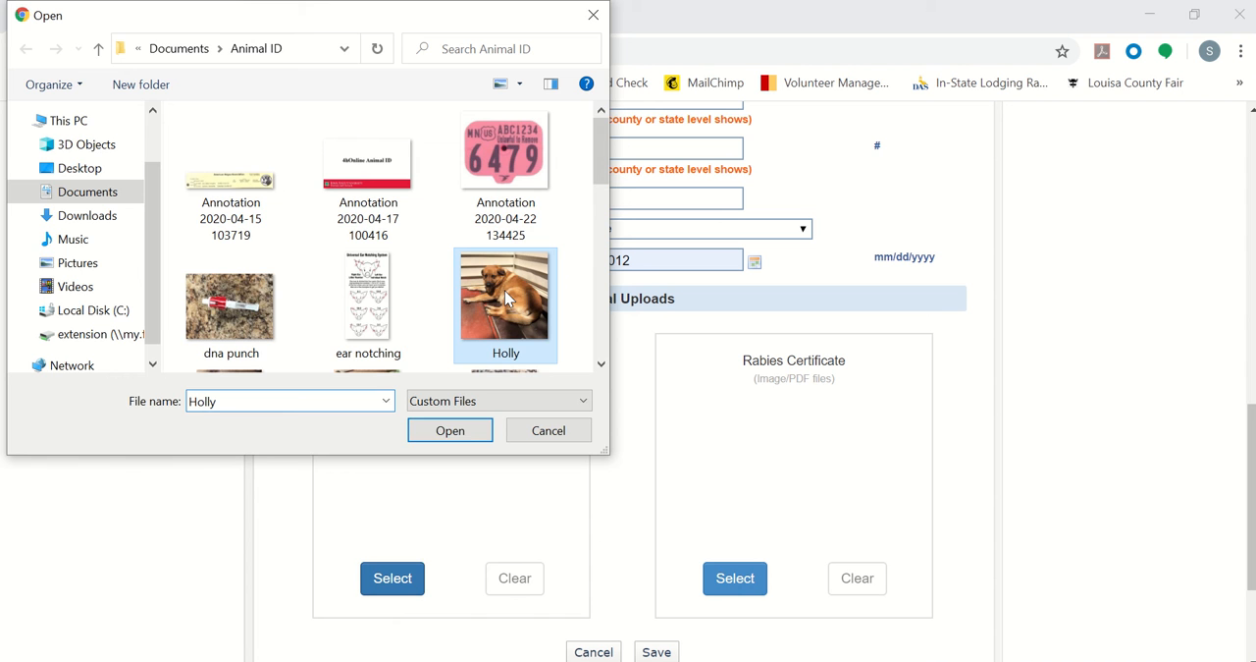
pyautogui.click(463, 439)
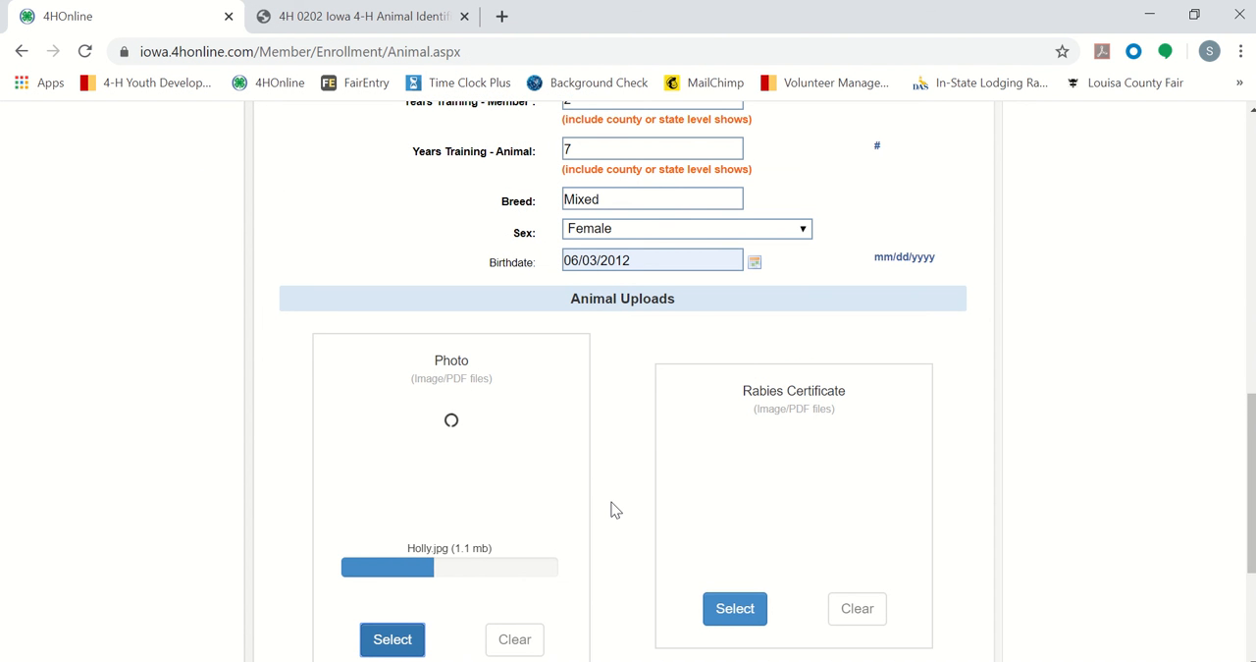
pyautogui.scroll(-1, 614, 509)
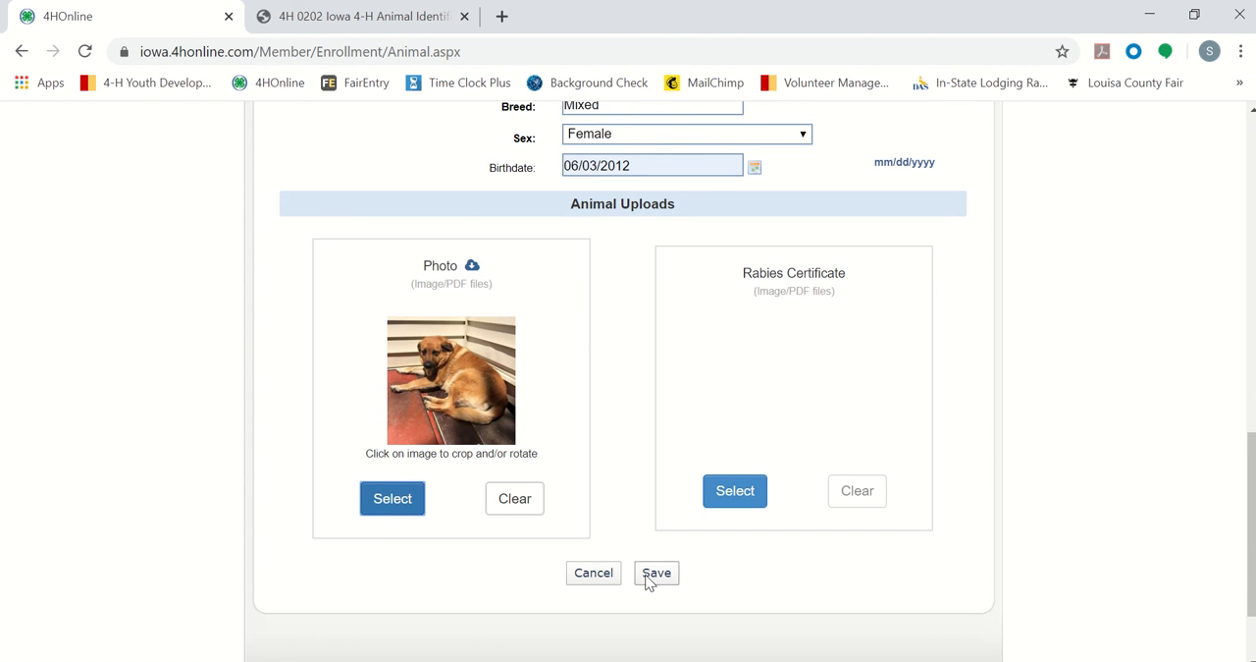
pyautogui.click(655, 574)
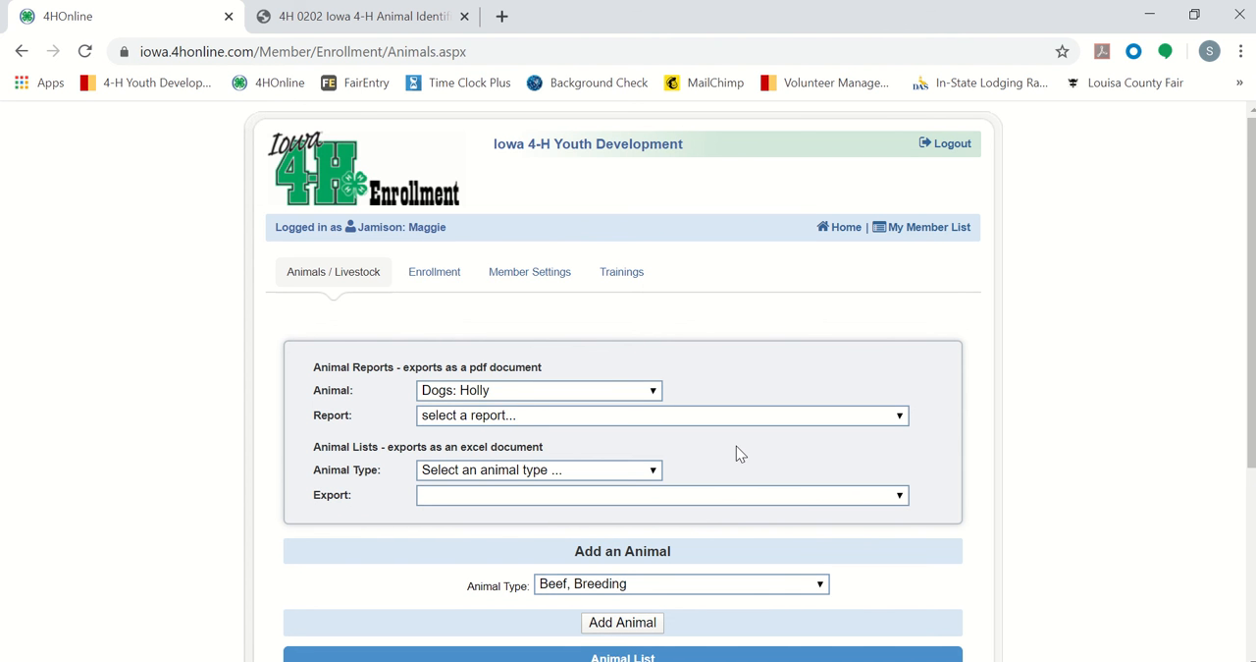
# Step: Add another animal of type Dogs to the member's record
pyautogui.scroll(-3, 739, 452)
pyautogui.click(689, 431)
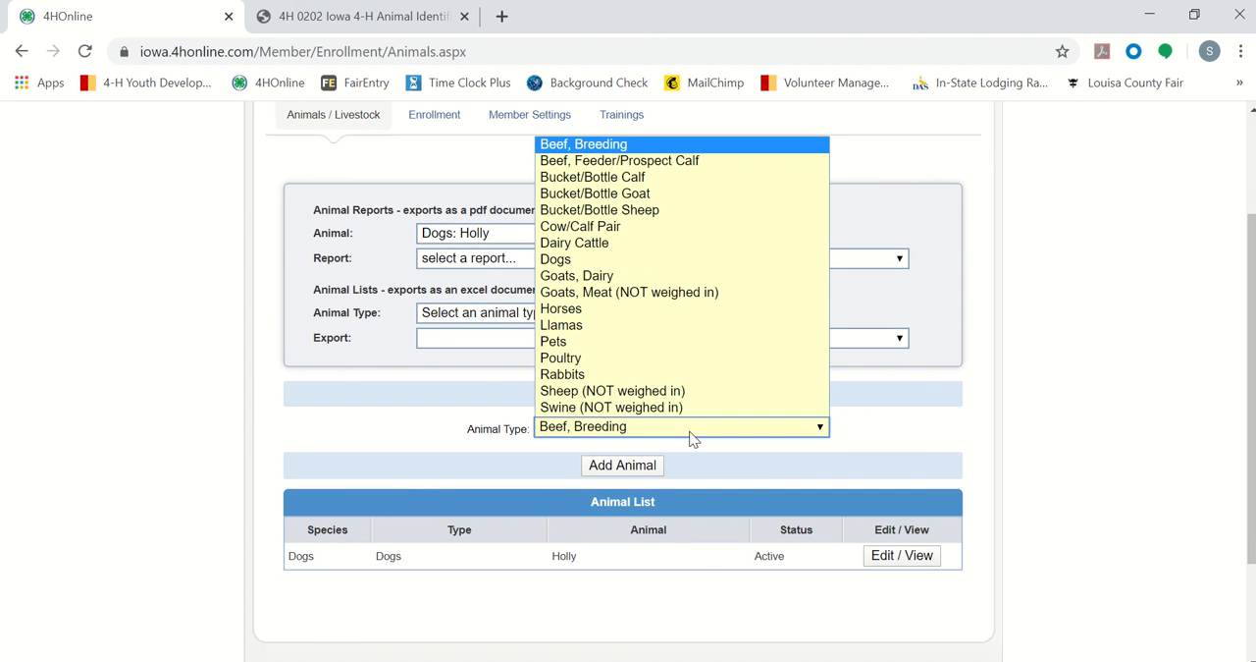
pyautogui.click(611, 258)
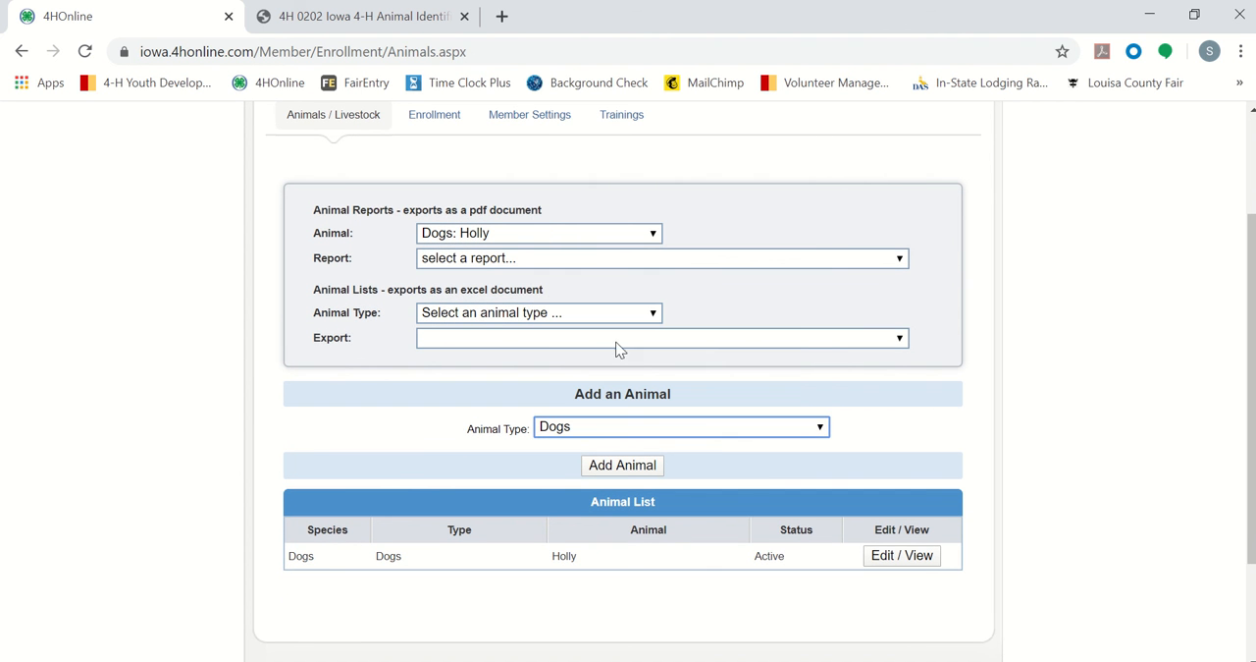
pyautogui.click(629, 463)
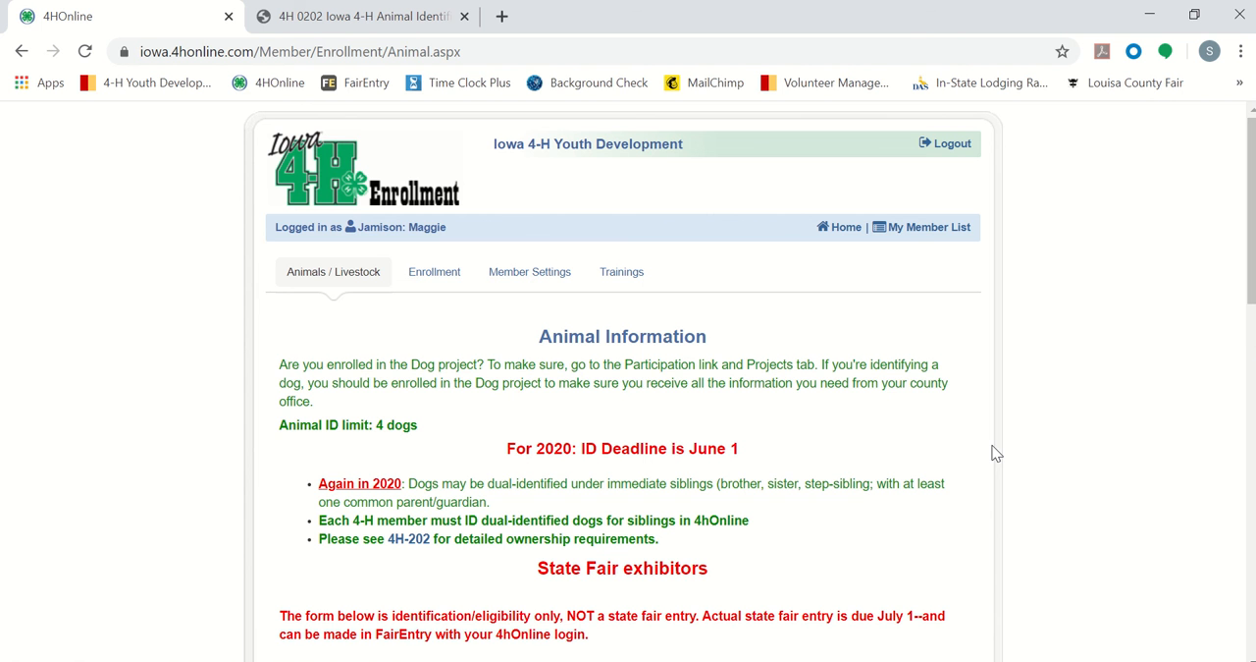
# Step: Enter "black, grey, white" as the new dog's colors and markings and Zoey as the animal name
pyautogui.scroll(-5, 996, 453)
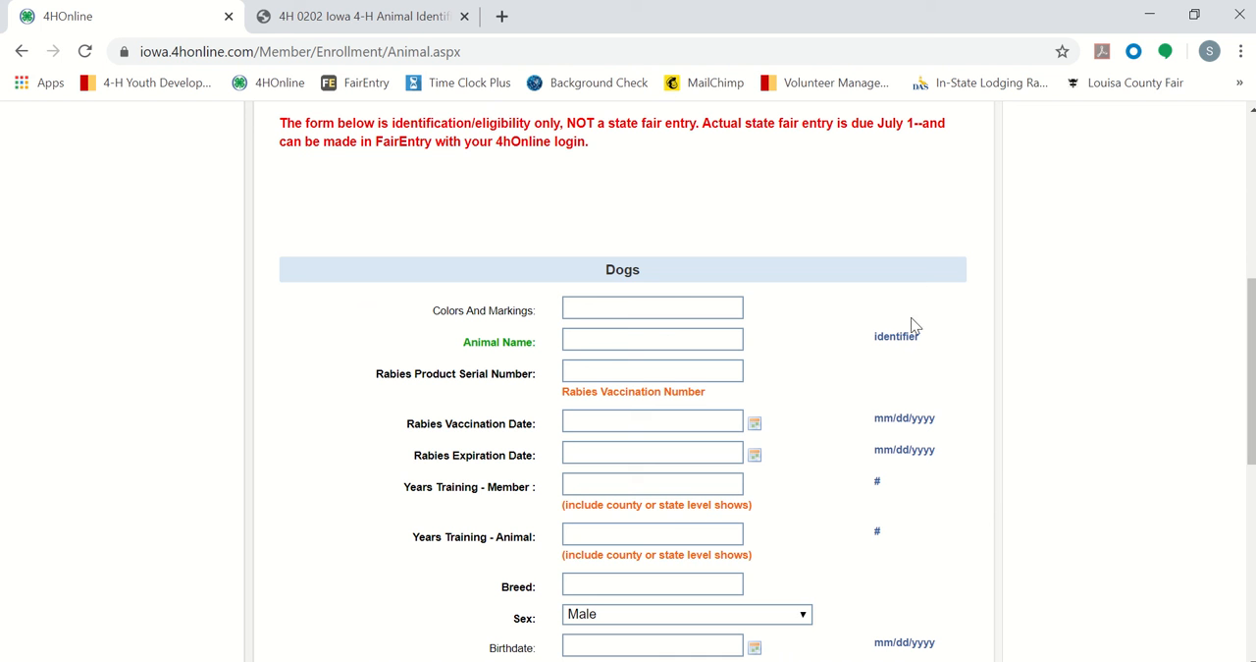
pyautogui.click(665, 300)
pyautogui.click(664, 301)
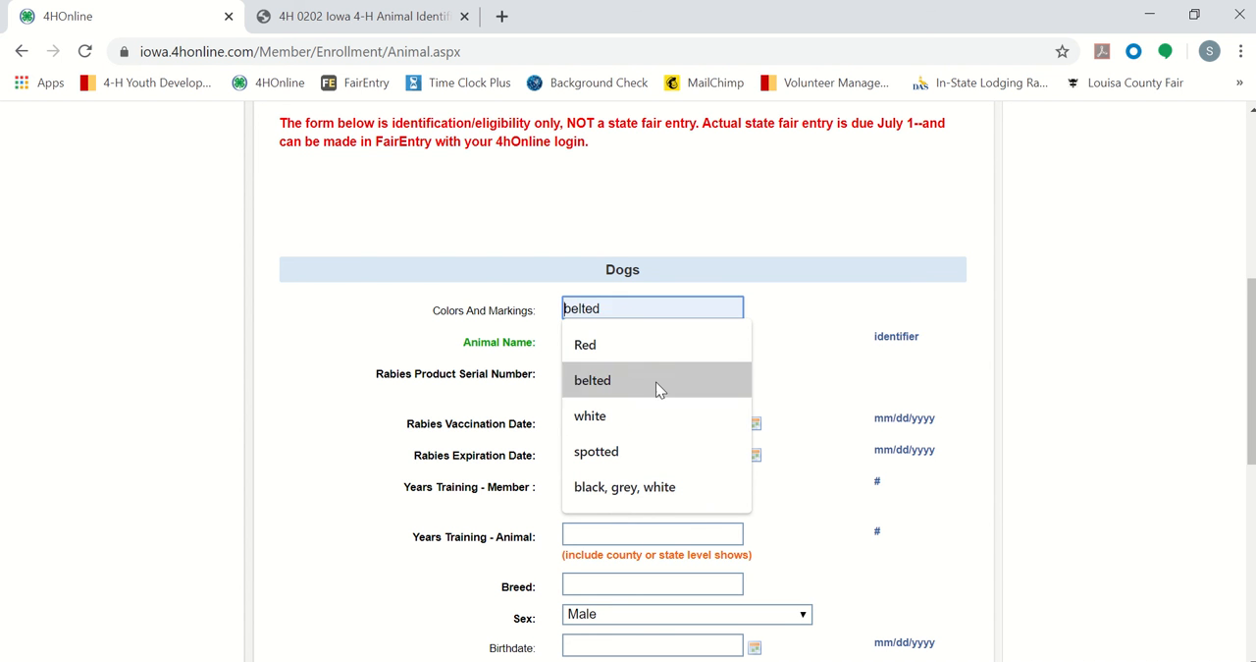
pyautogui.click(636, 486)
pyautogui.click(602, 337)
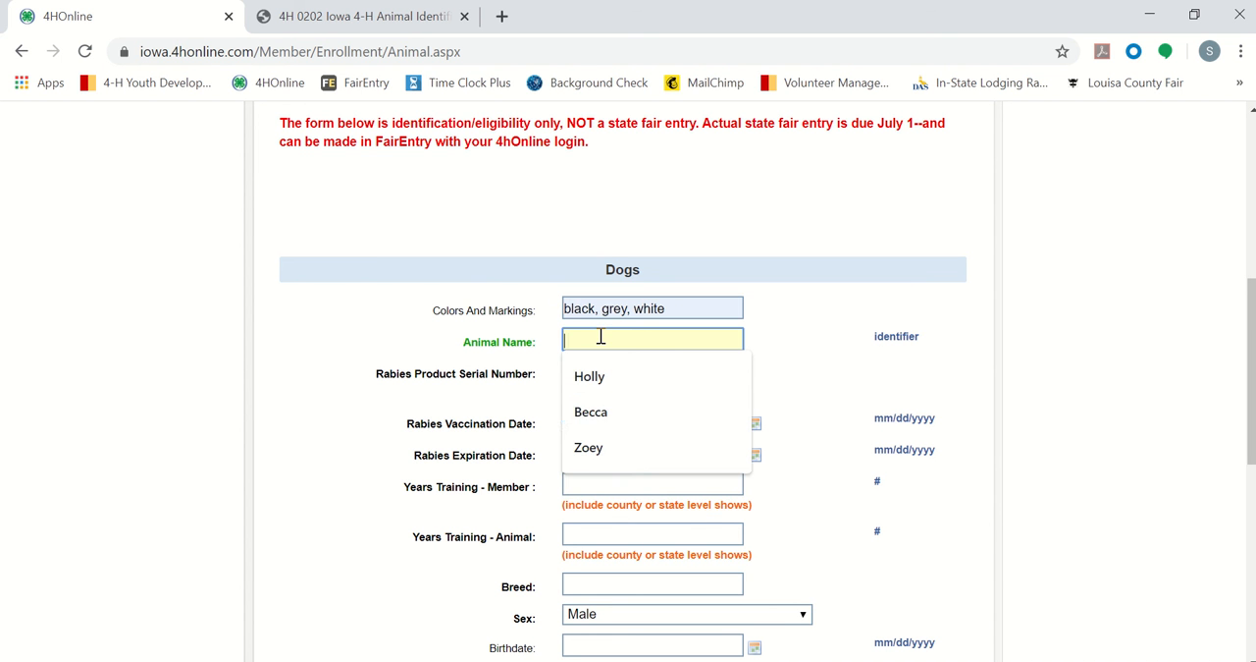
pyautogui.write('Zoey')
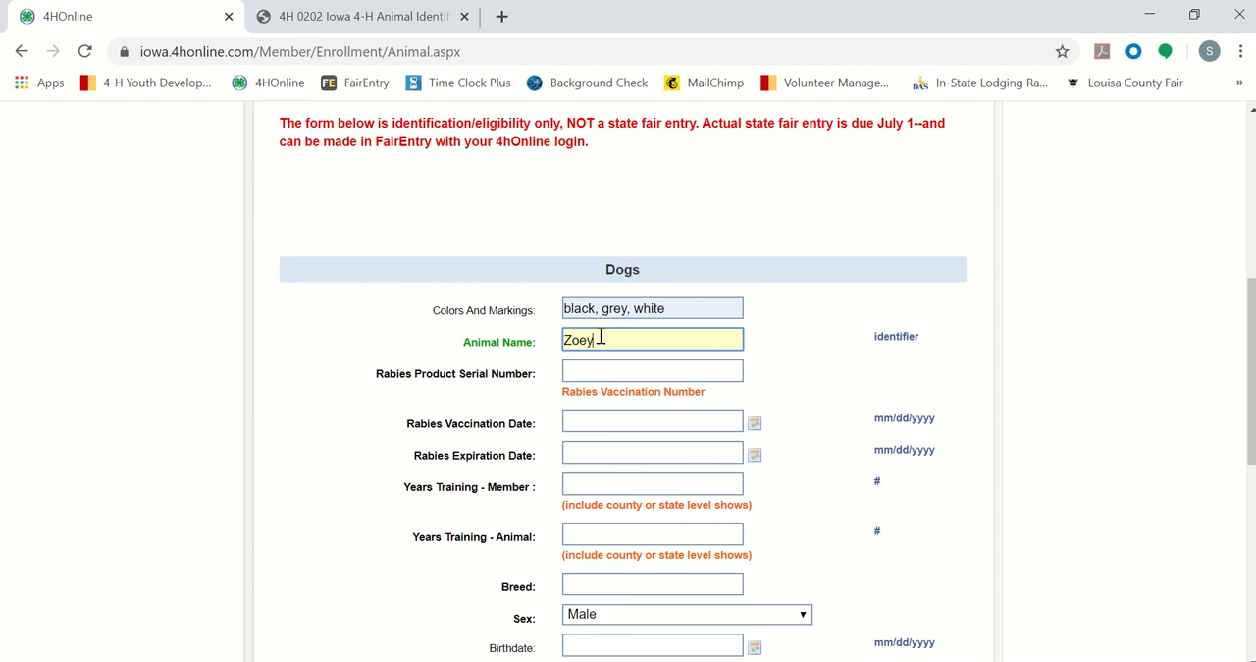
# Step: Set Zoey's Rabies Product Serial Number to 8065
pyautogui.click(586, 373)
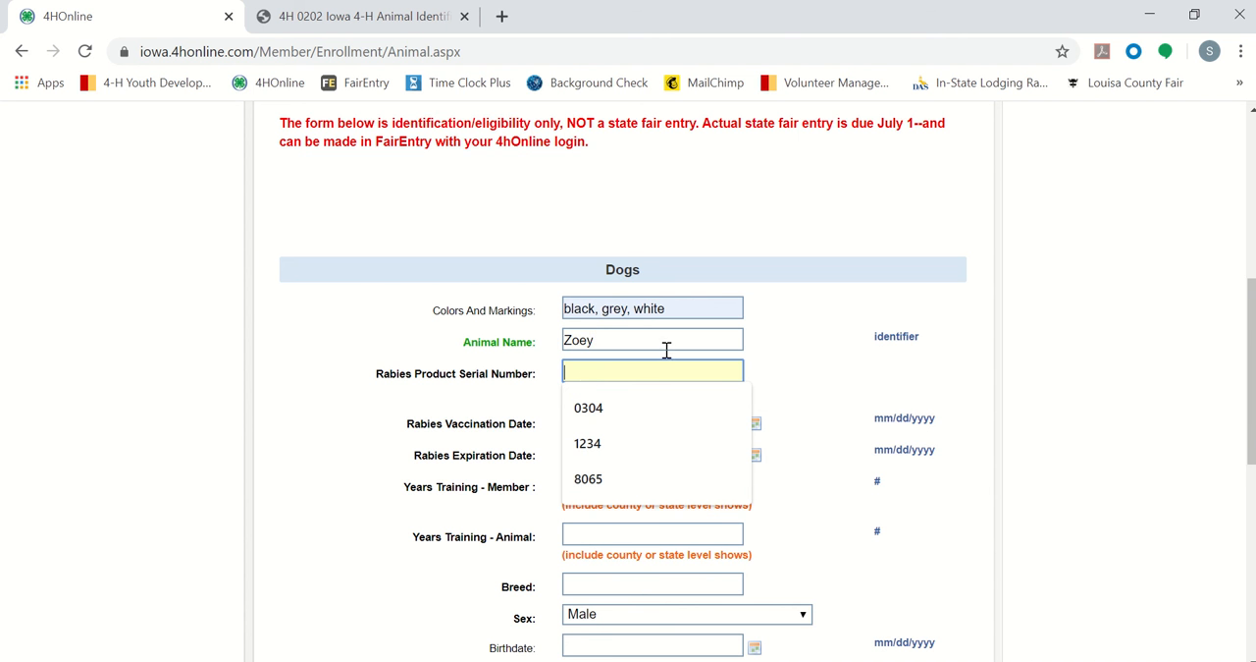
pyautogui.scroll(-1, 788, 350)
pyautogui.click(634, 327)
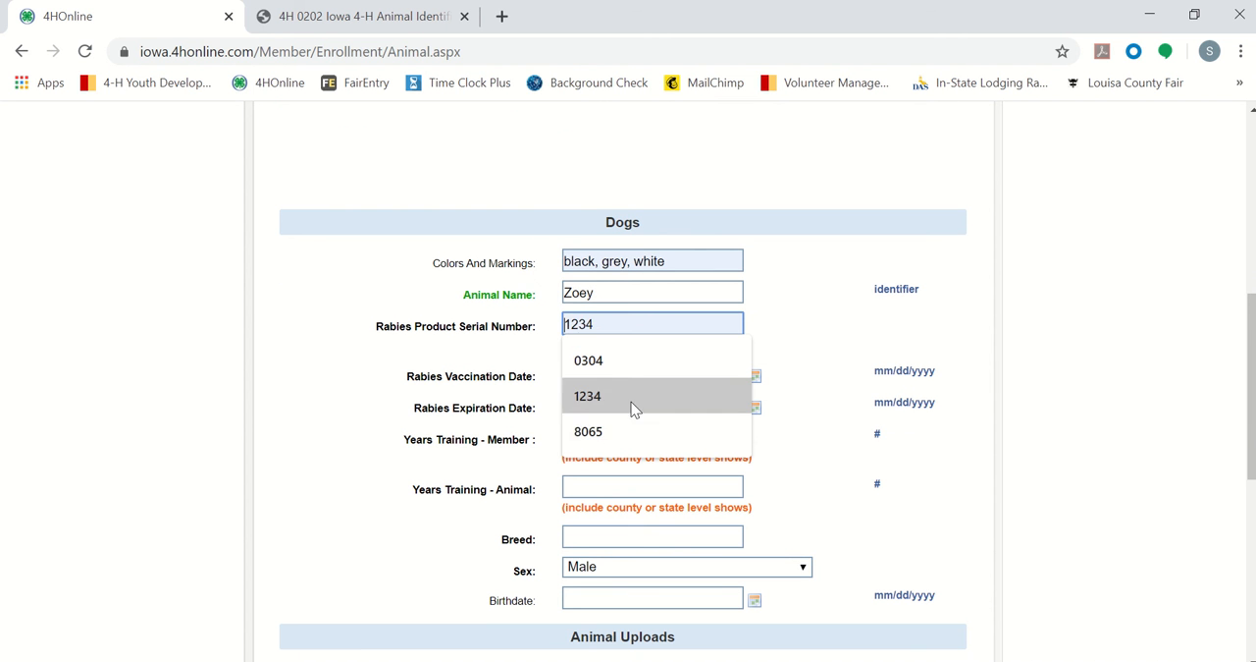
pyautogui.click(622, 430)
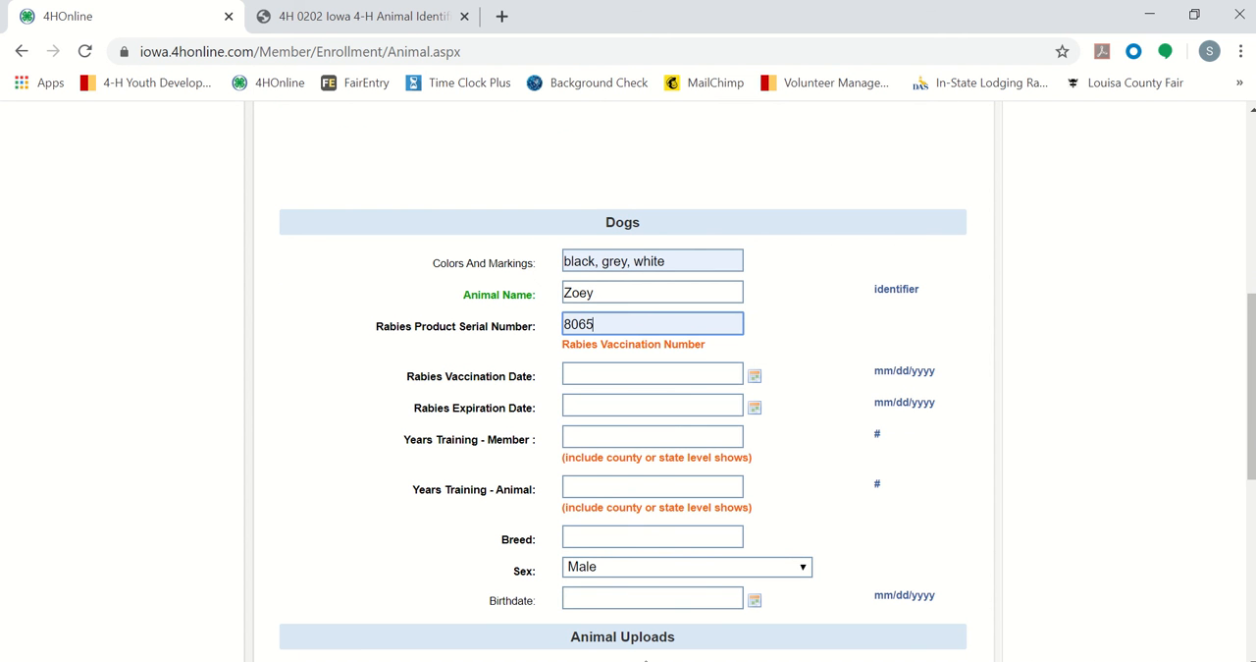
# Step: Consult Zoey's rabies certificate slide in PowerPoint and set the 4HOnline rabies vaccination date to 05/08/2018 and expiration date to 05/08/2020
pyautogui.hotkey('alt', 'Tab')
pyautogui.moveTo(508, 660)
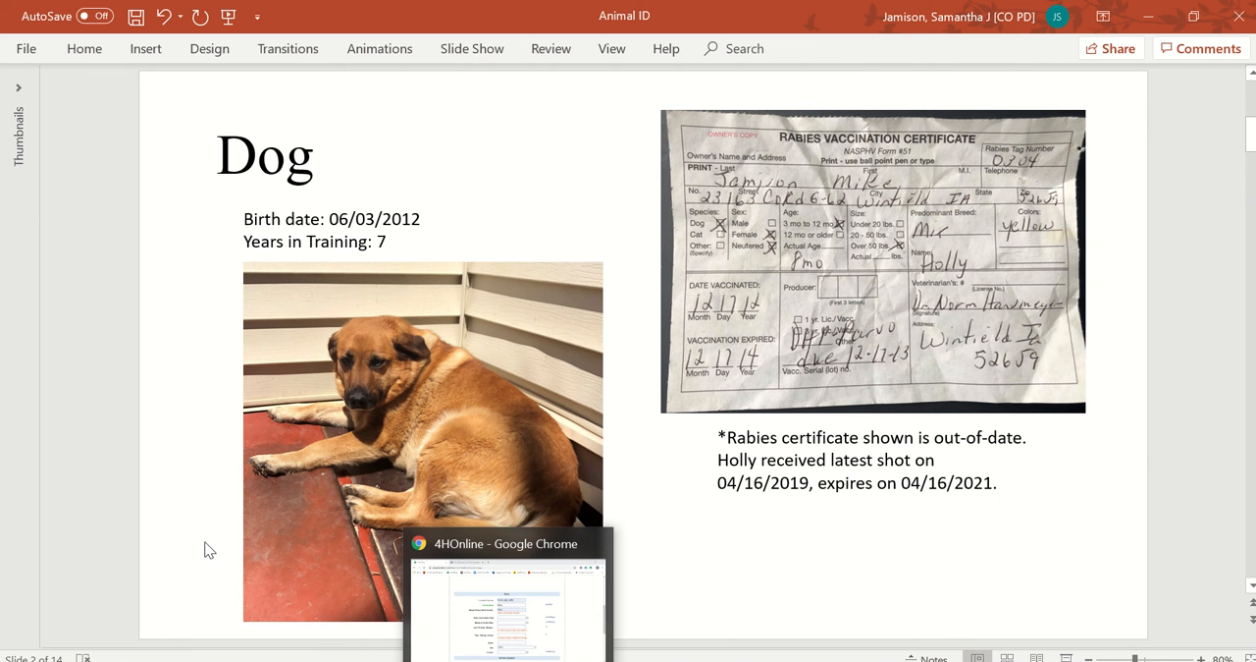
pyautogui.scroll(-2, 205, 549)
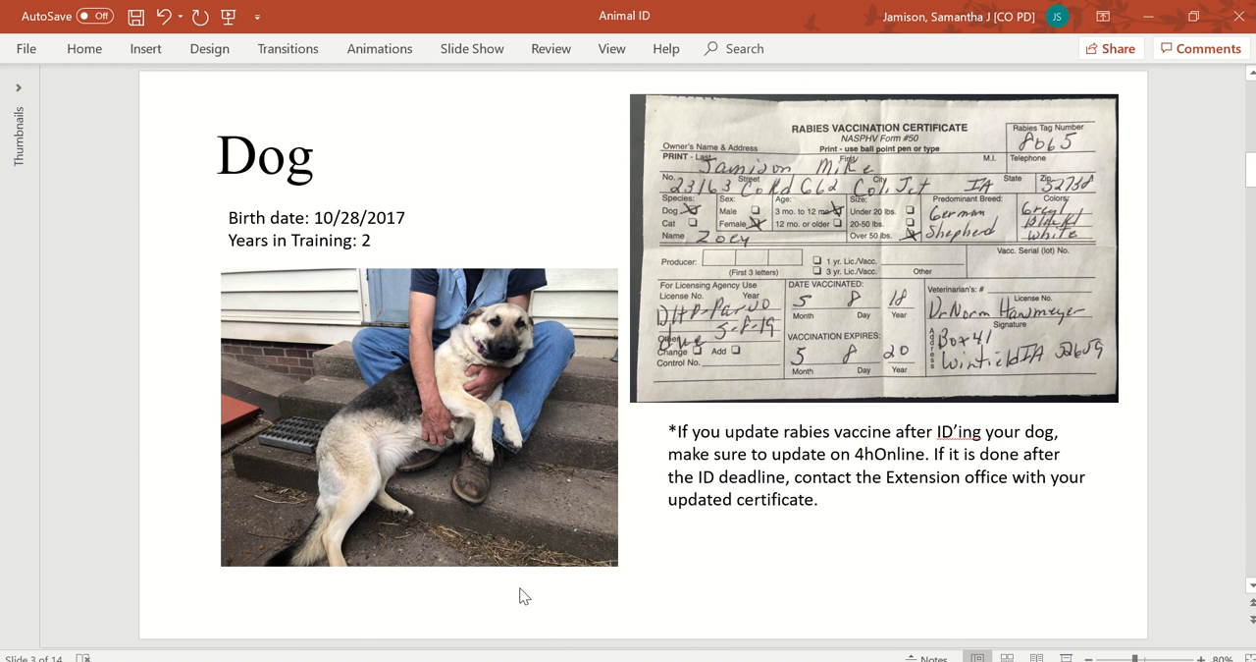
pyautogui.click(568, 661)
pyautogui.click(617, 373)
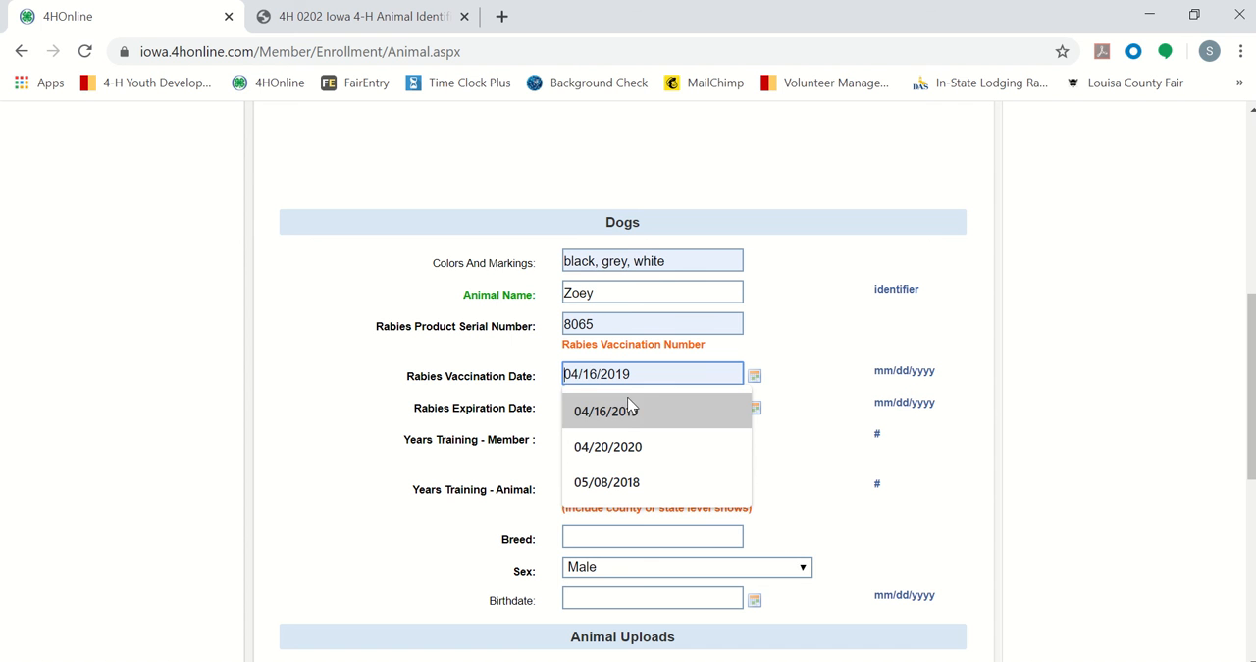
pyautogui.click(634, 482)
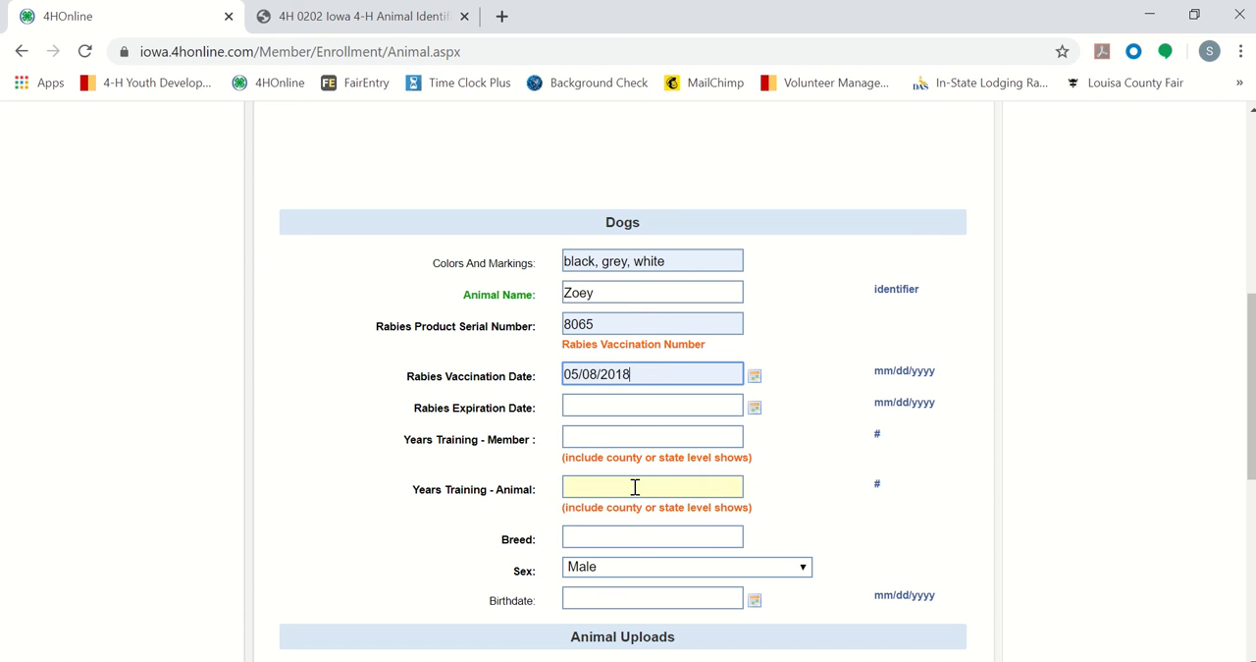
pyautogui.click(633, 401)
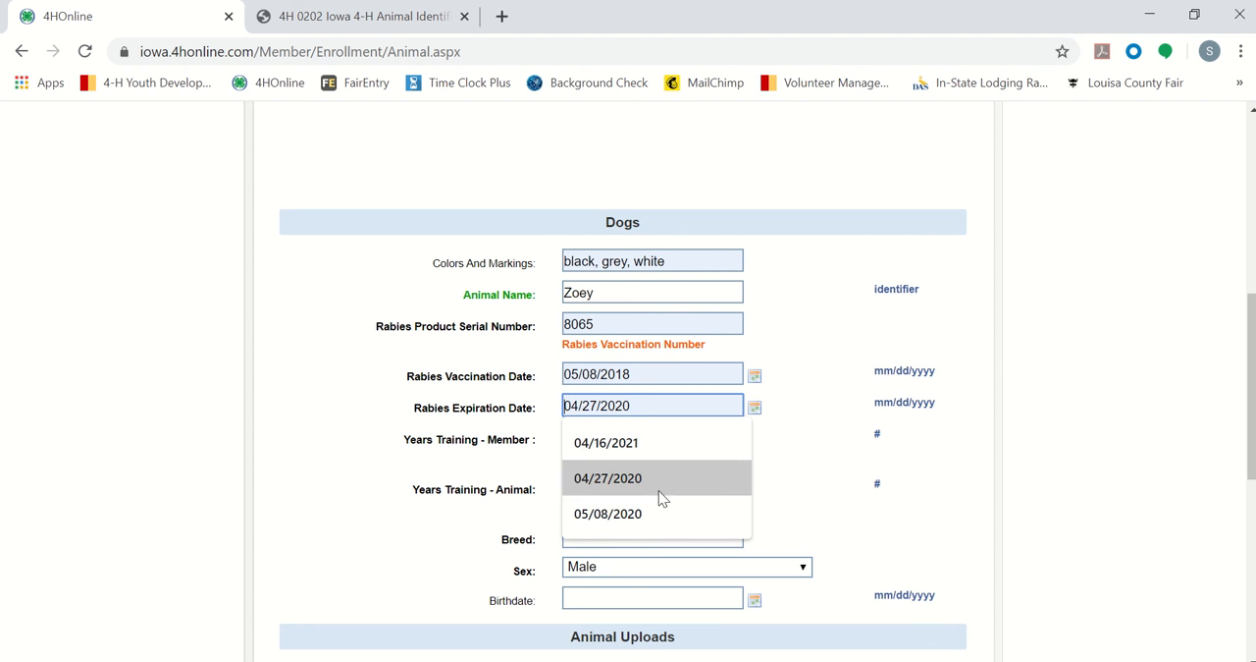
pyautogui.click(654, 513)
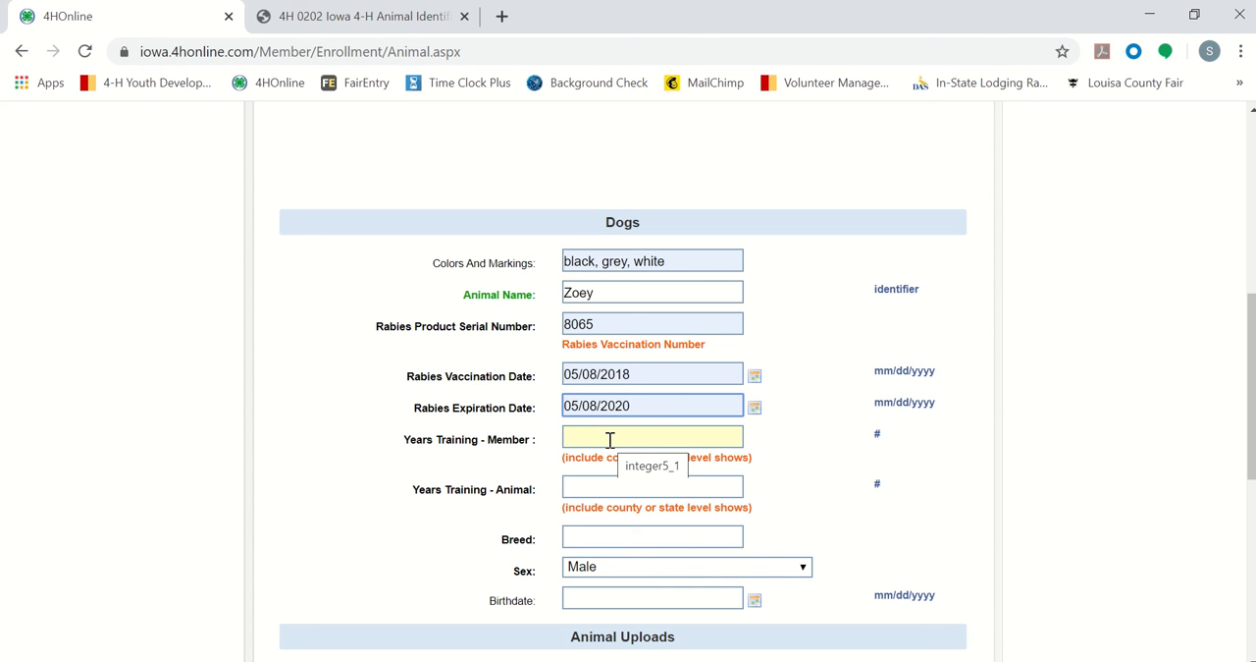
# Step: Set both Years Training - Member and Years Training - Animal to 2 for Zoey
pyautogui.click(609, 440)
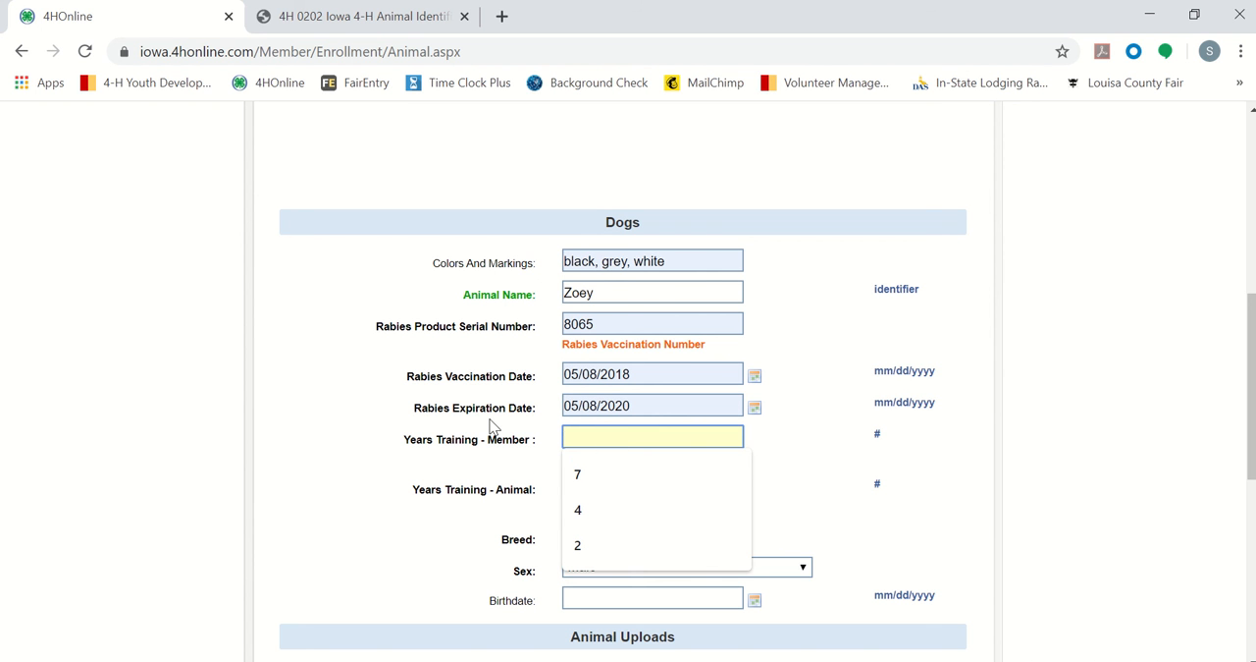
pyautogui.click(577, 545)
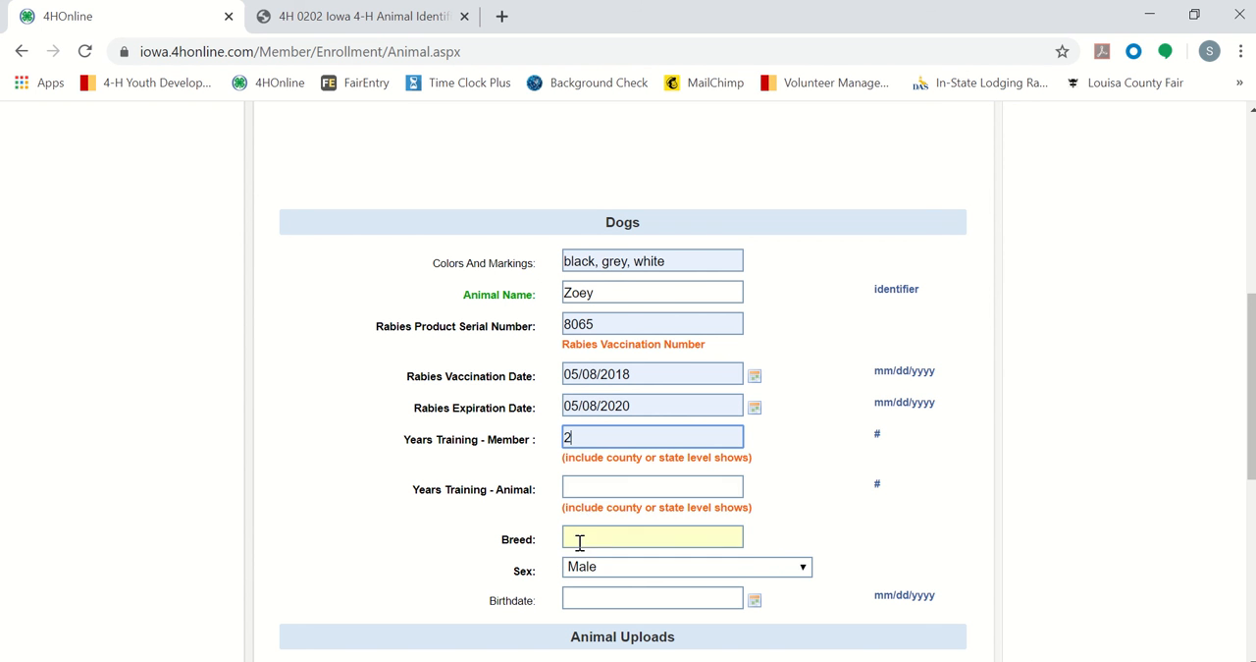
pyautogui.click(609, 495)
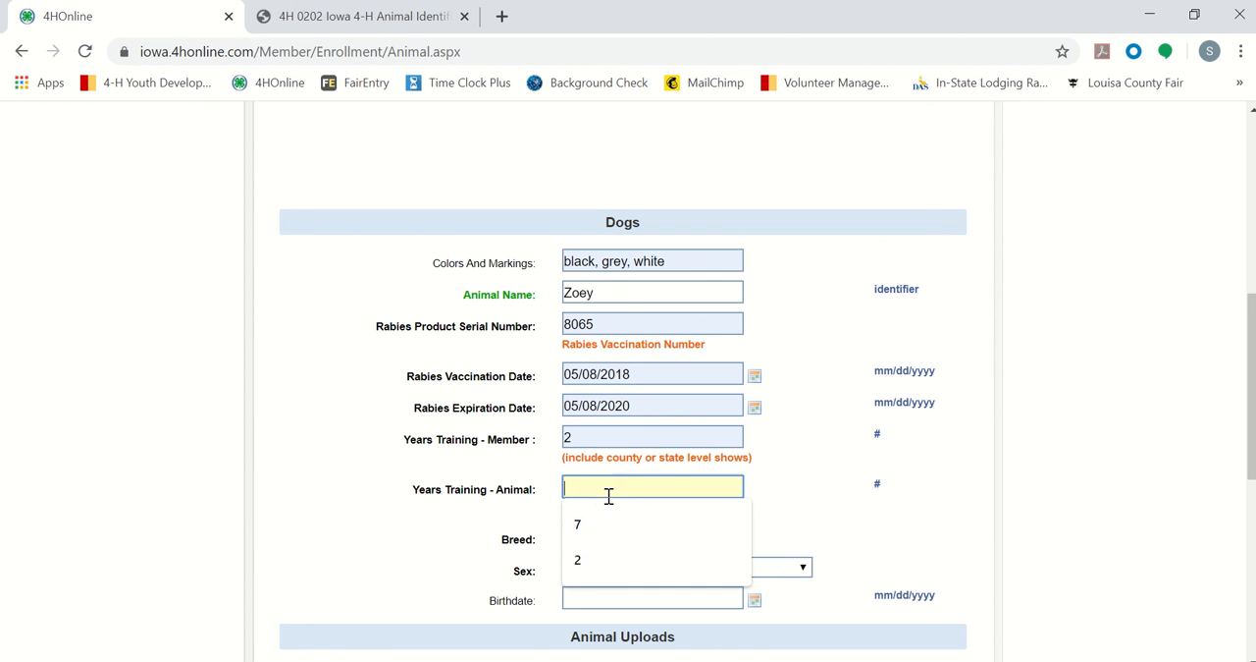
pyautogui.click(585, 558)
# Step: Enter German Shepherd as Zoey's breed and set her sex to Female
pyautogui.press('Tab')
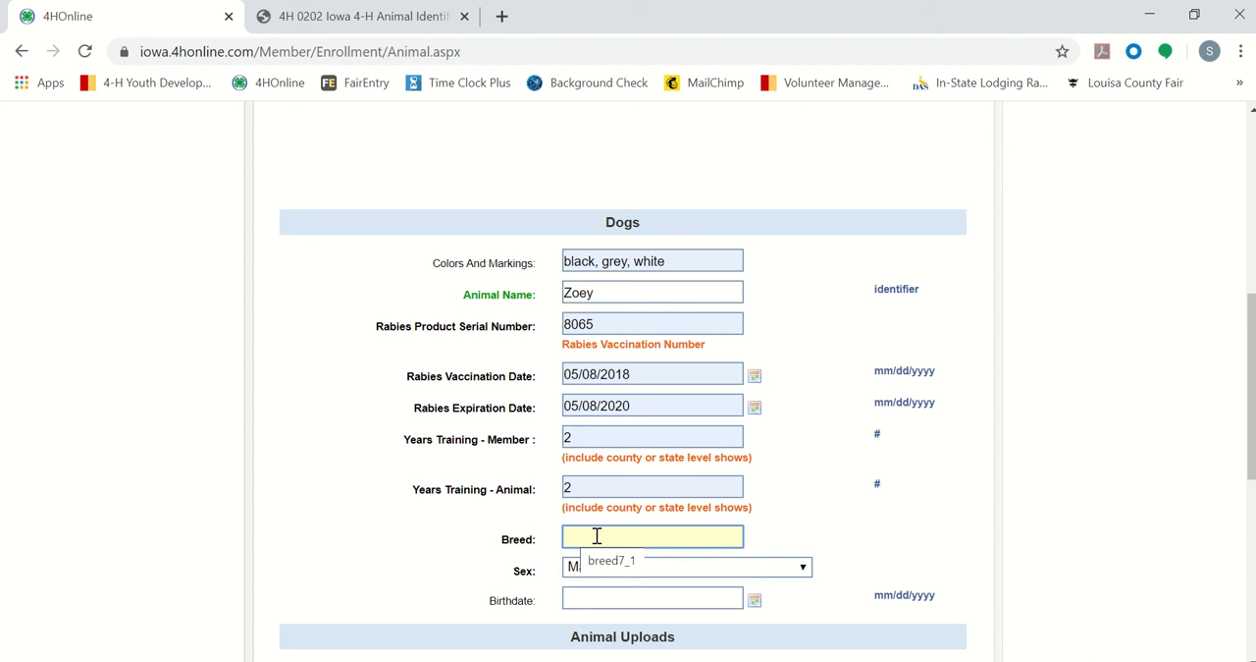
pyautogui.write('German Shepherd')
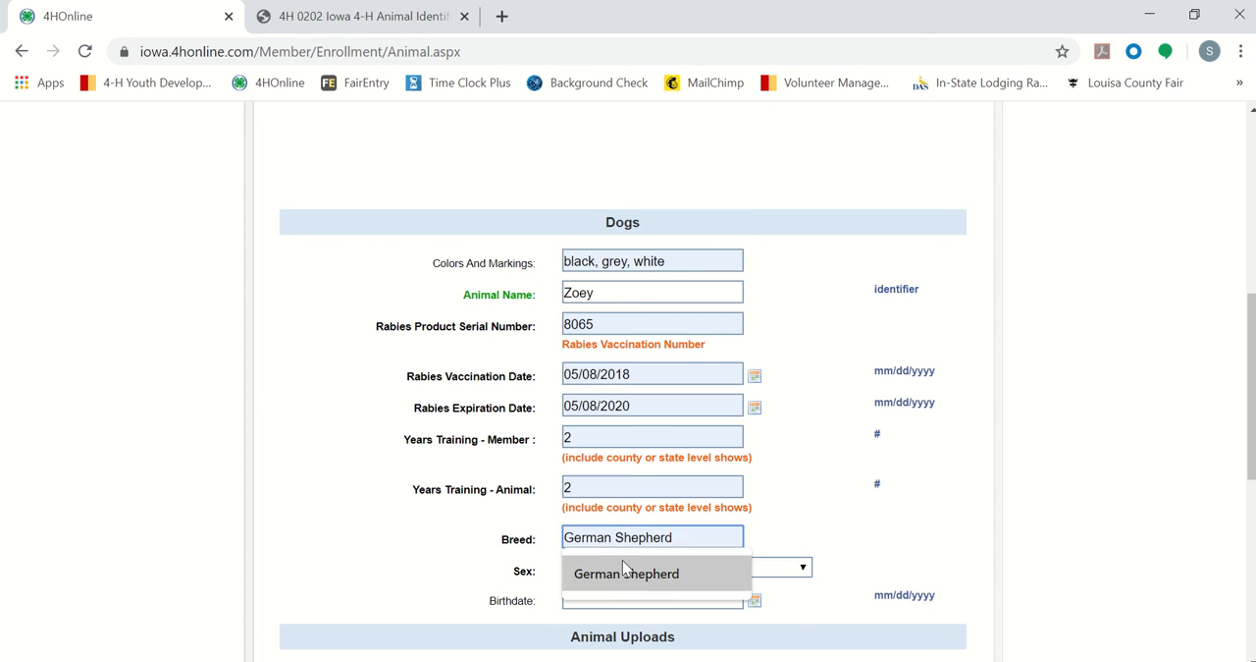
pyautogui.click(623, 573)
pyautogui.click(624, 566)
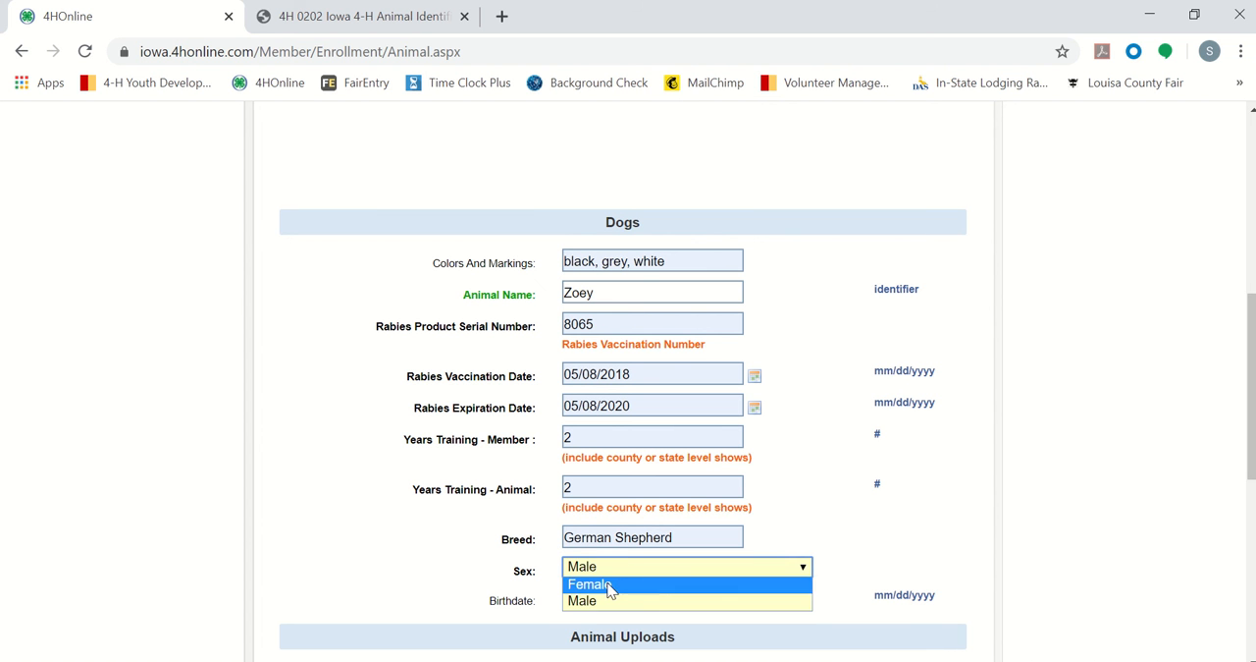
pyautogui.click(608, 585)
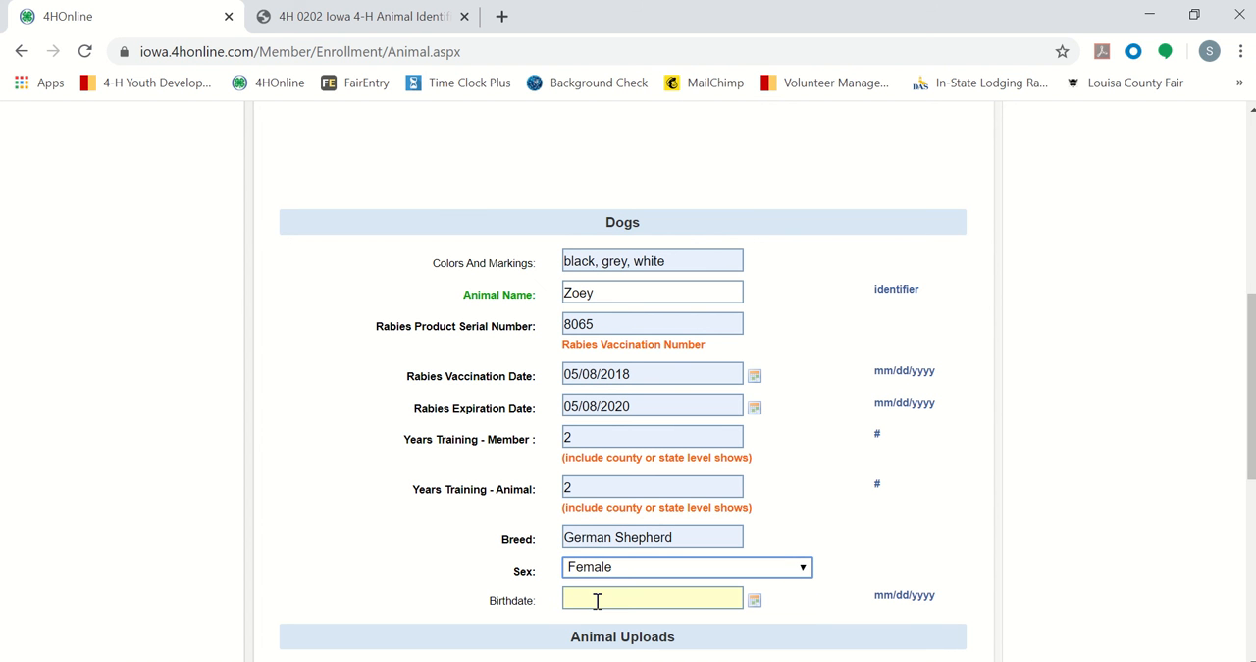
# Step: Fill in Zoey's birthdate with the previously entered date that the form suggests
pyautogui.click(700, 597)
pyautogui.write('10/28/2017')
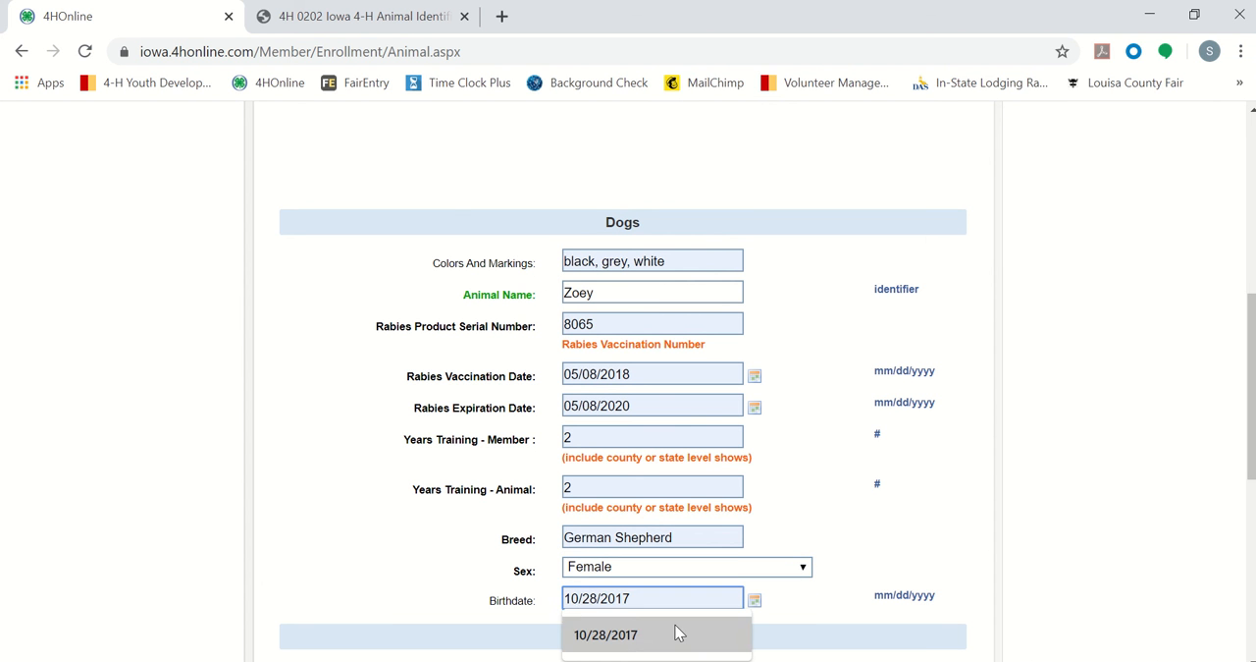
pyautogui.click(674, 633)
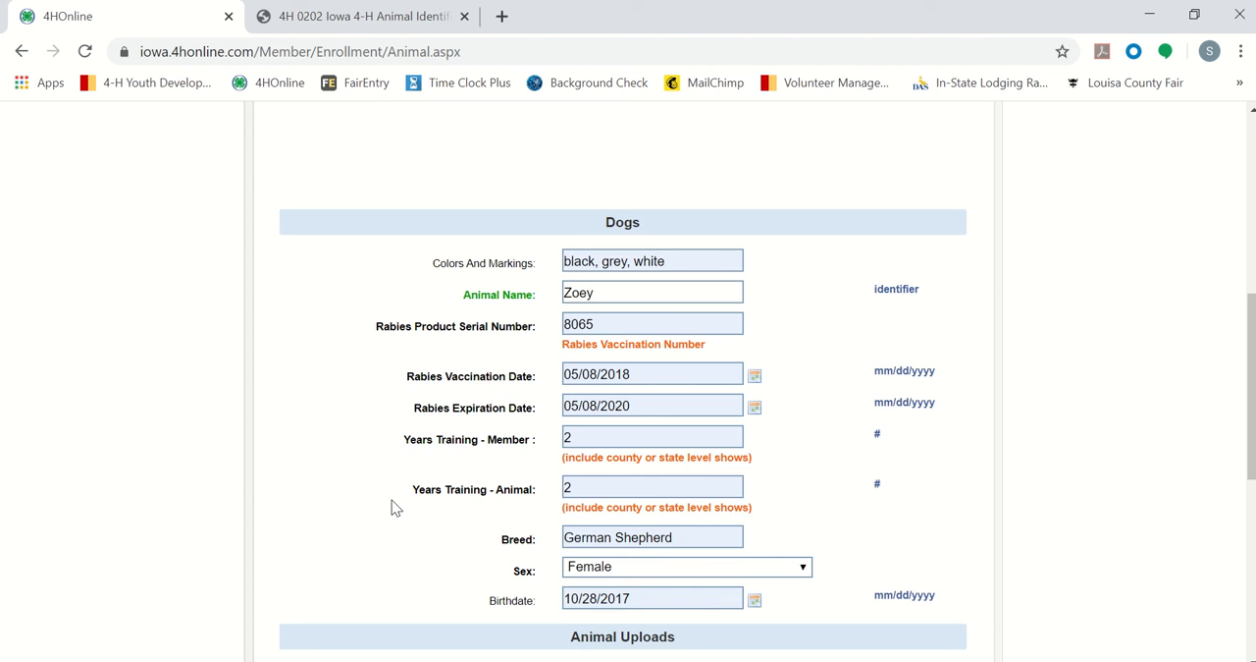
# Step: Upload the image file Zoey from the Animal ID folder as the dog's Photo under Animal Uploads
pyautogui.scroll(-1, 395, 507)
pyautogui.scroll(-3, 393, 508)
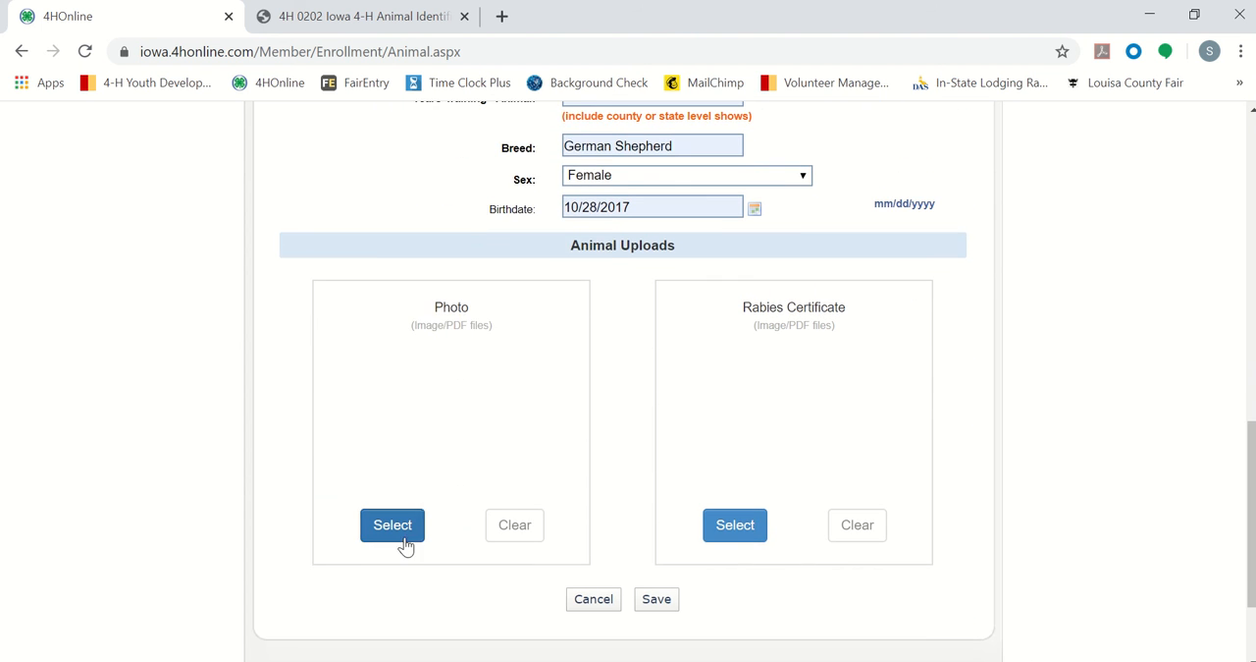
pyautogui.click(407, 542)
pyautogui.scroll(-5, 363, 294)
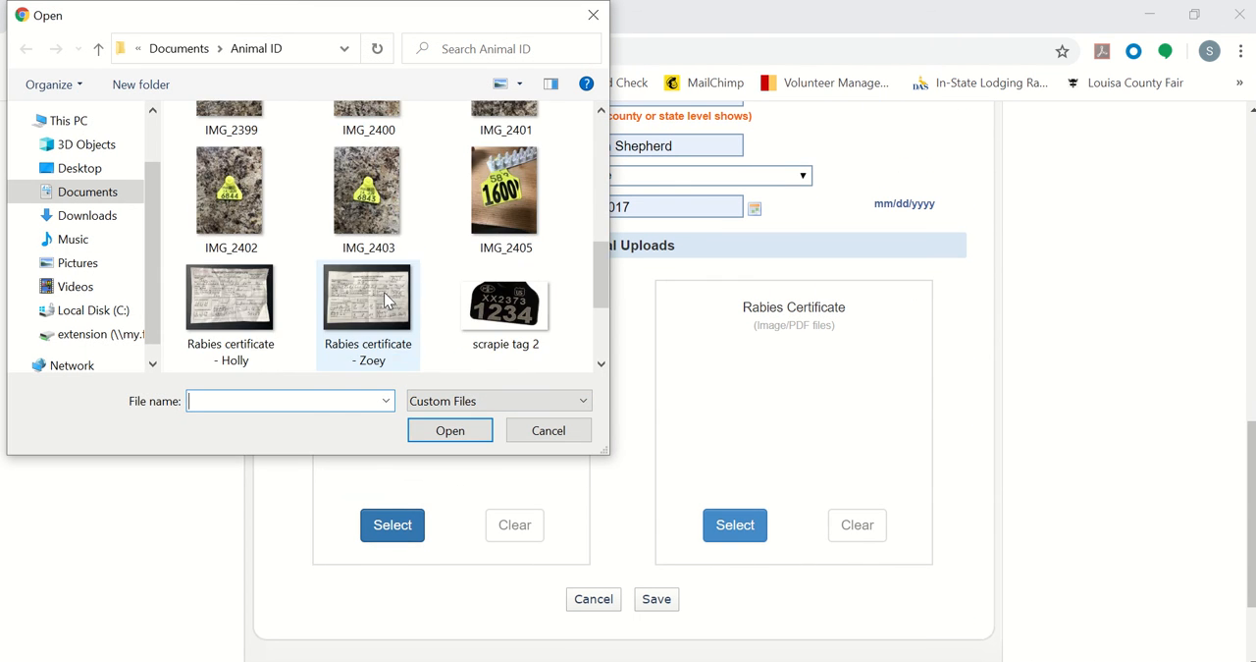
pyautogui.scroll(-1, 385, 300)
pyautogui.click(479, 300)
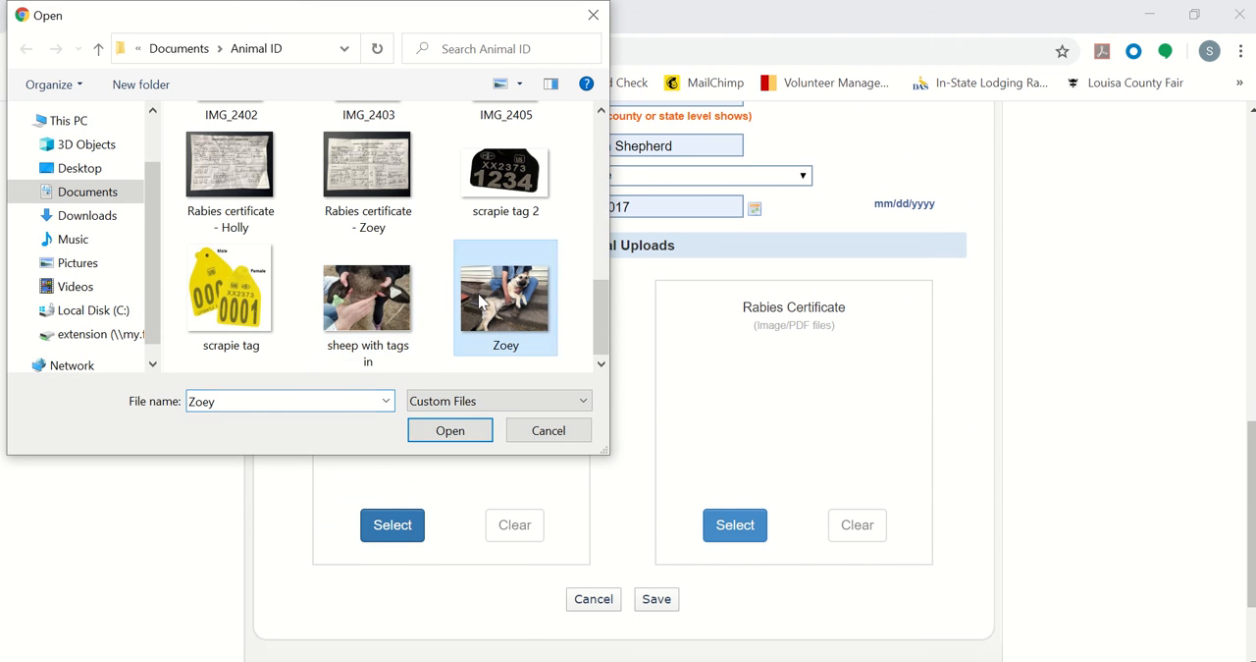
pyautogui.click(450, 431)
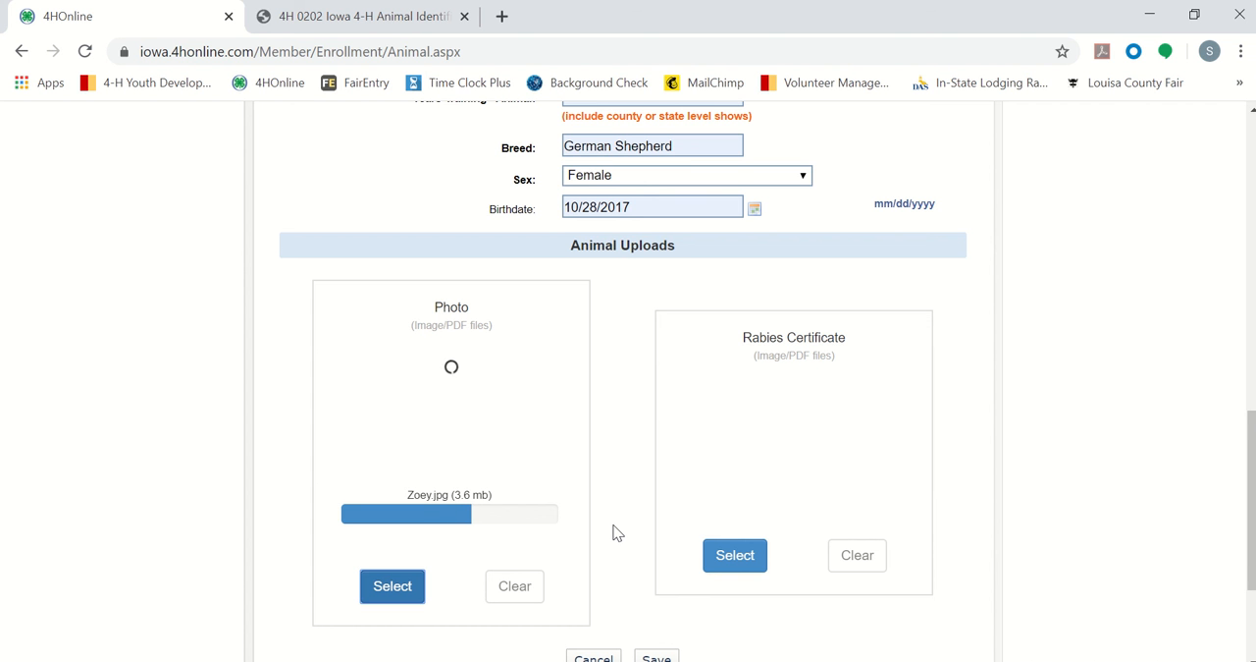
# Step: Save Zoey's dog record and check the entries in the member's Animal List
pyautogui.scroll(-1, 616, 532)
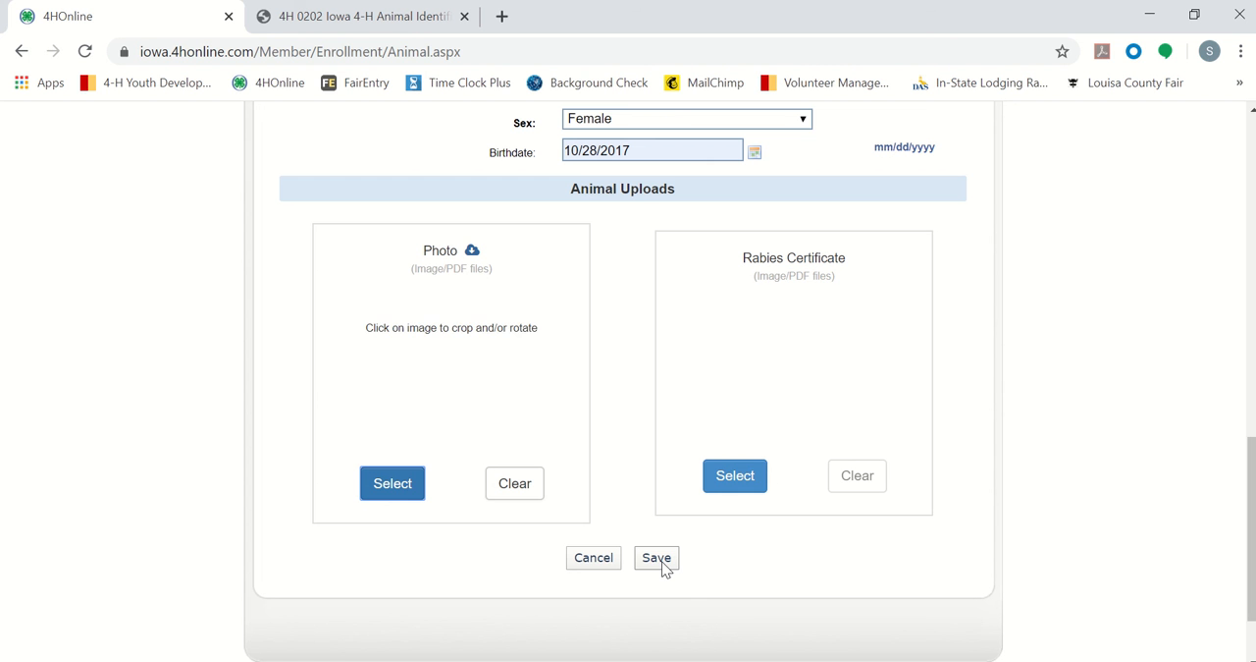
pyautogui.click(663, 567)
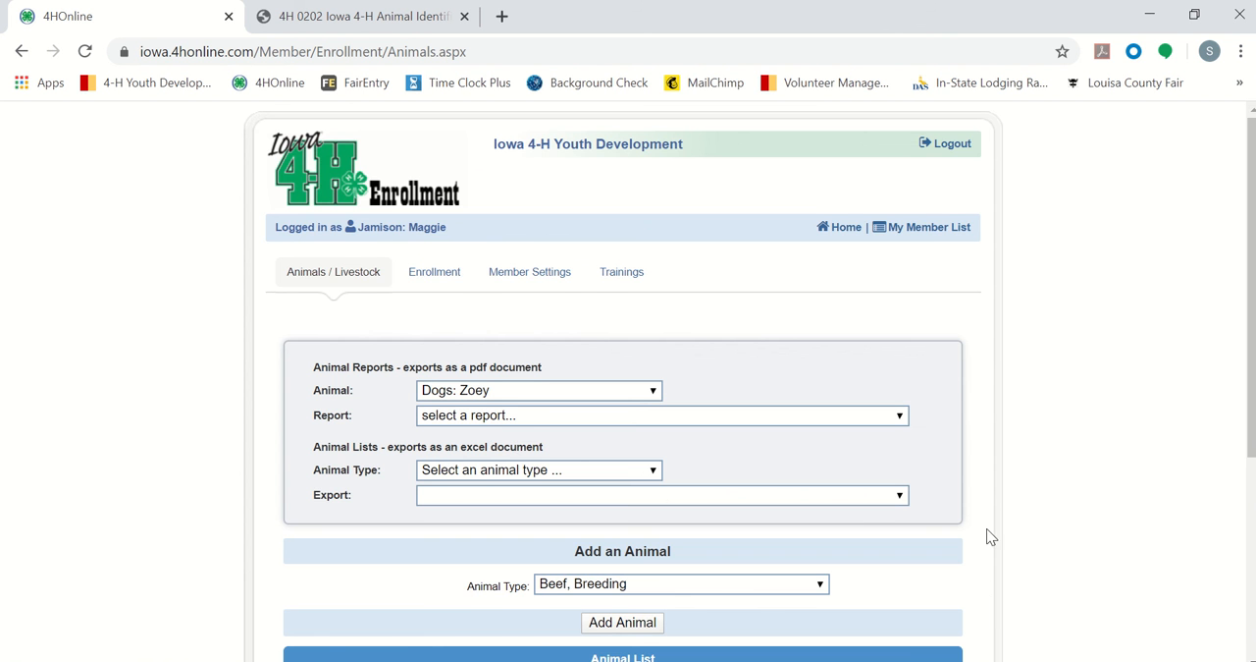
pyautogui.scroll(-1, 995, 487)
pyautogui.scroll(-1, 994, 496)
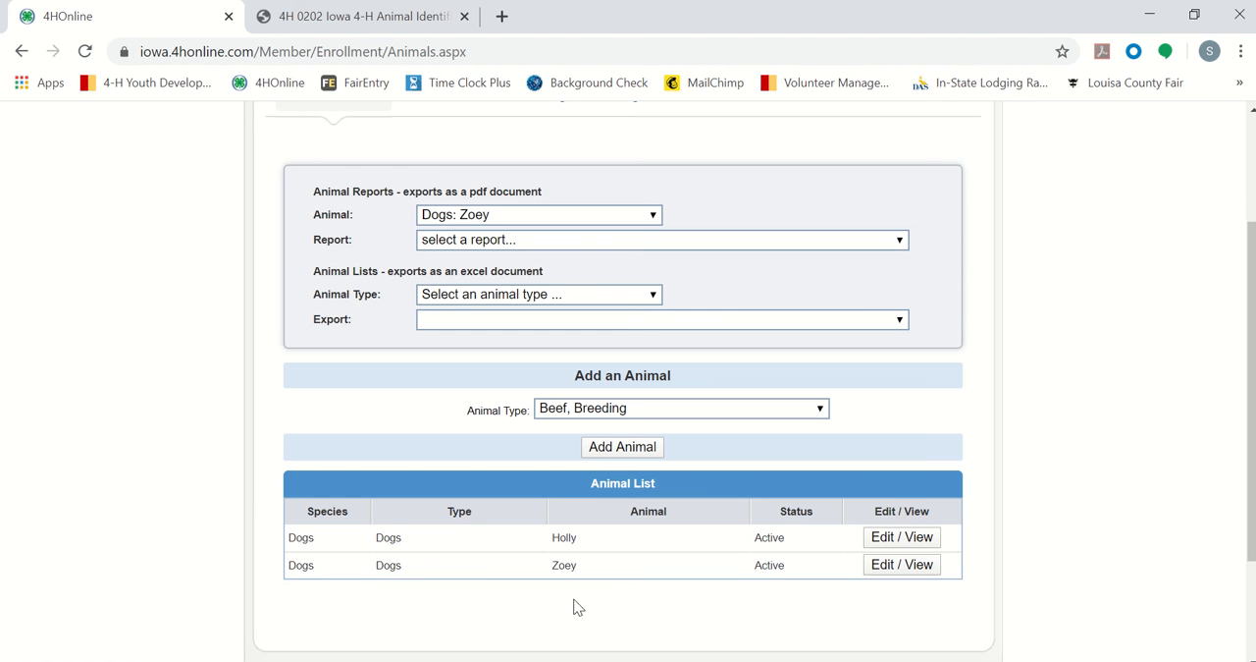
# Step: Return to the family's member list and view the youth listed in the Member/Volunteer List
pyautogui.scroll(2, 683, 586)
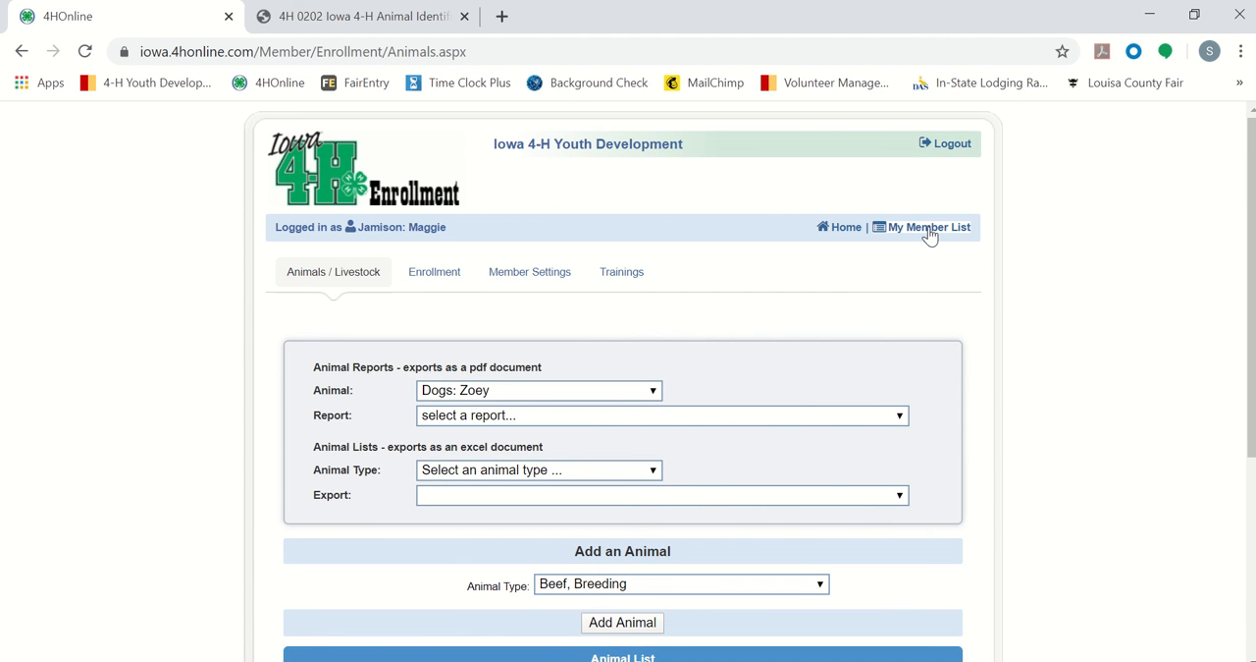
pyautogui.click(929, 228)
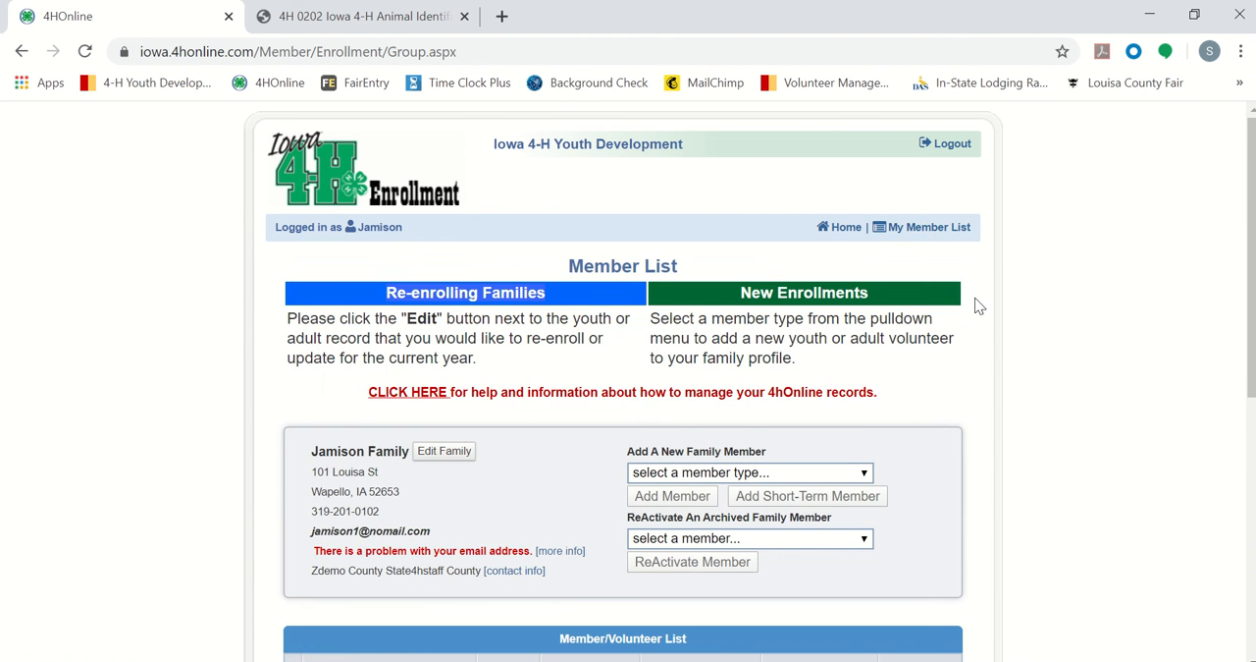
pyautogui.scroll(-4, 1017, 342)
pyautogui.scroll(3, 1017, 341)
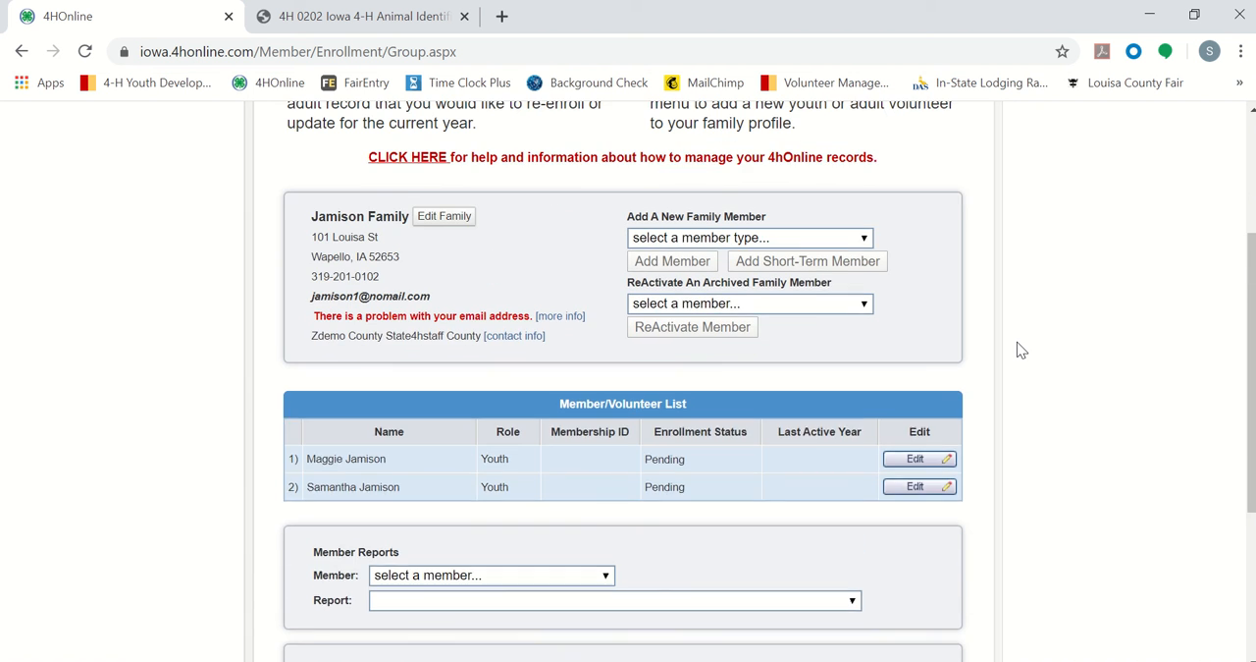